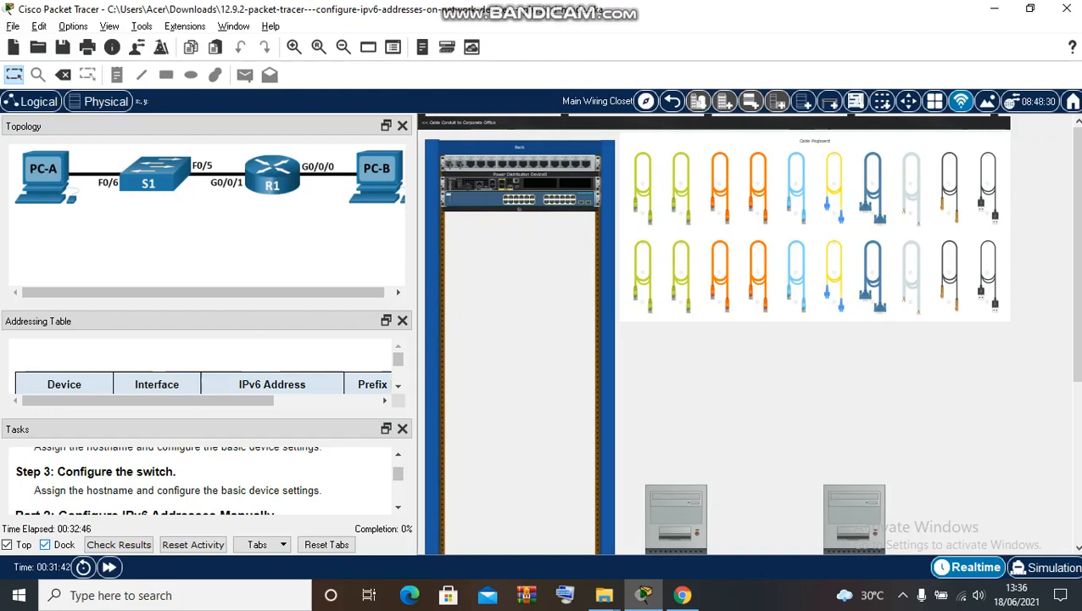
- Undock the Addressing Table and dock it above the Topology diagram, then resize the panels
{"action": "scroll", "coordinate": [204, 373], "scroll_direction": "down", "scroll_amount": 1}
{"action": "scroll", "coordinate": [204, 365], "scroll_direction": "down", "scroll_amount": 1}
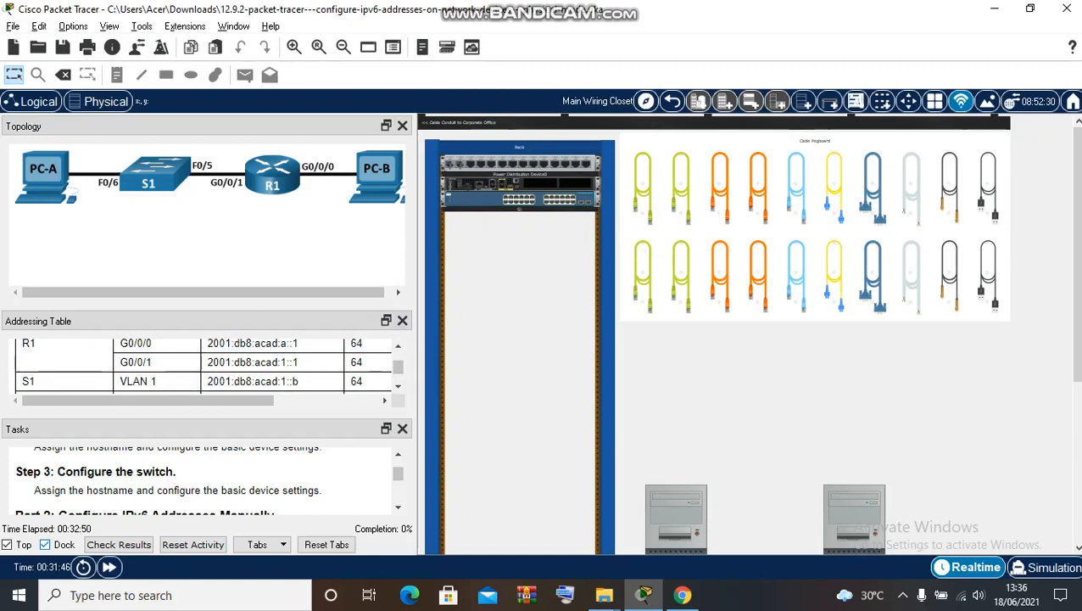
{"action": "left_click", "coordinate": [386, 320]}
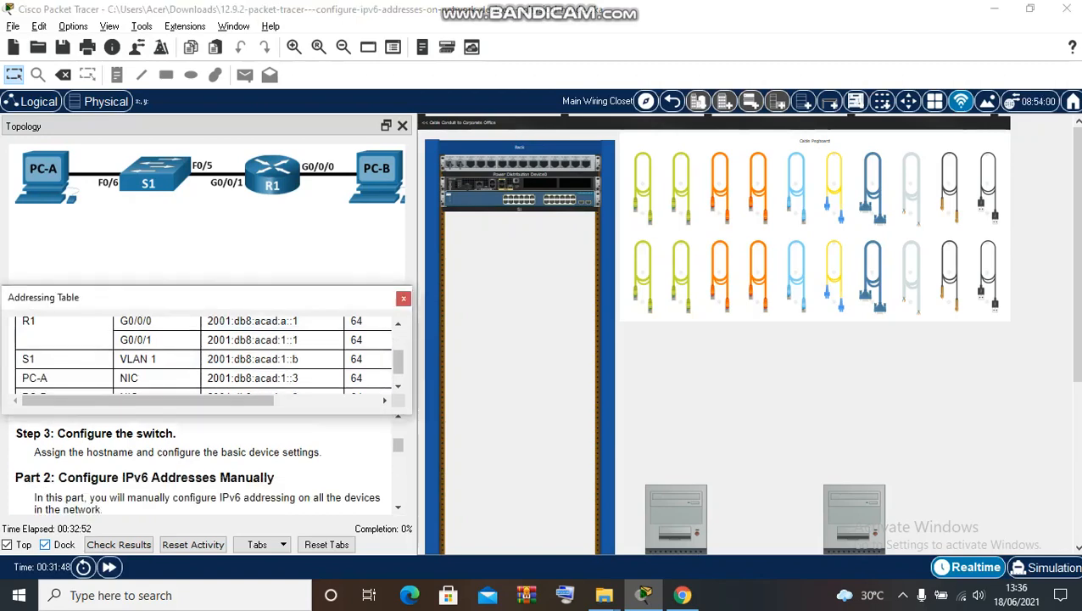
{"action": "left_click_drag", "start_coordinate": [212, 300], "coordinate": [213, 139]}
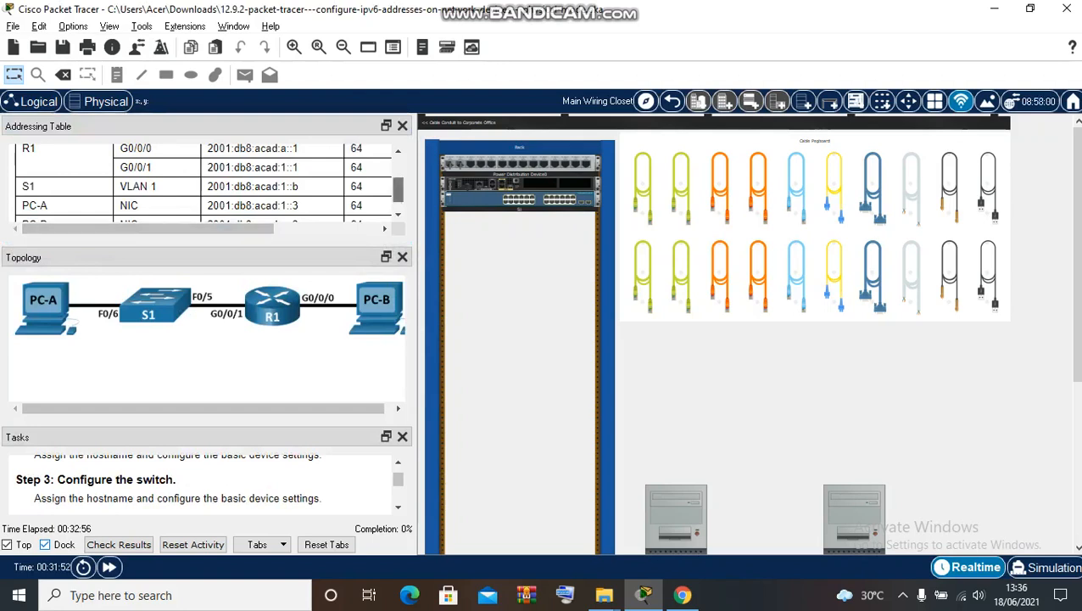
{"action": "left_click_drag", "start_coordinate": [398, 189], "coordinate": [398, 170]}
{"action": "left_click_drag", "start_coordinate": [229, 229], "coordinate": [332, 228]}
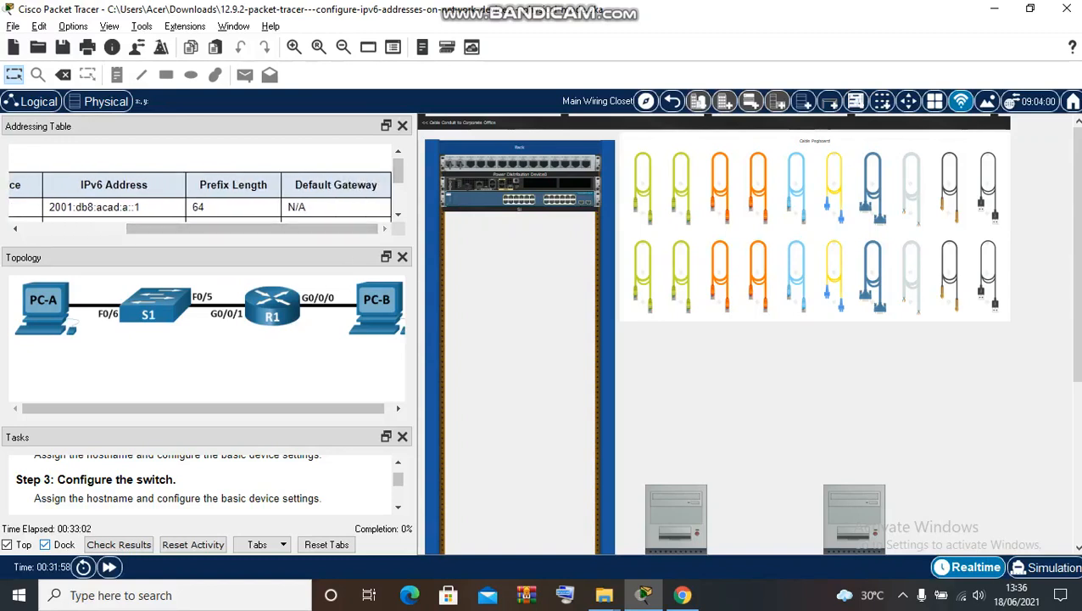
{"action": "left_click_drag", "start_coordinate": [397, 171], "coordinate": [398, 195]}
{"action": "left_click_drag", "start_coordinate": [252, 228], "coordinate": [148, 228]}
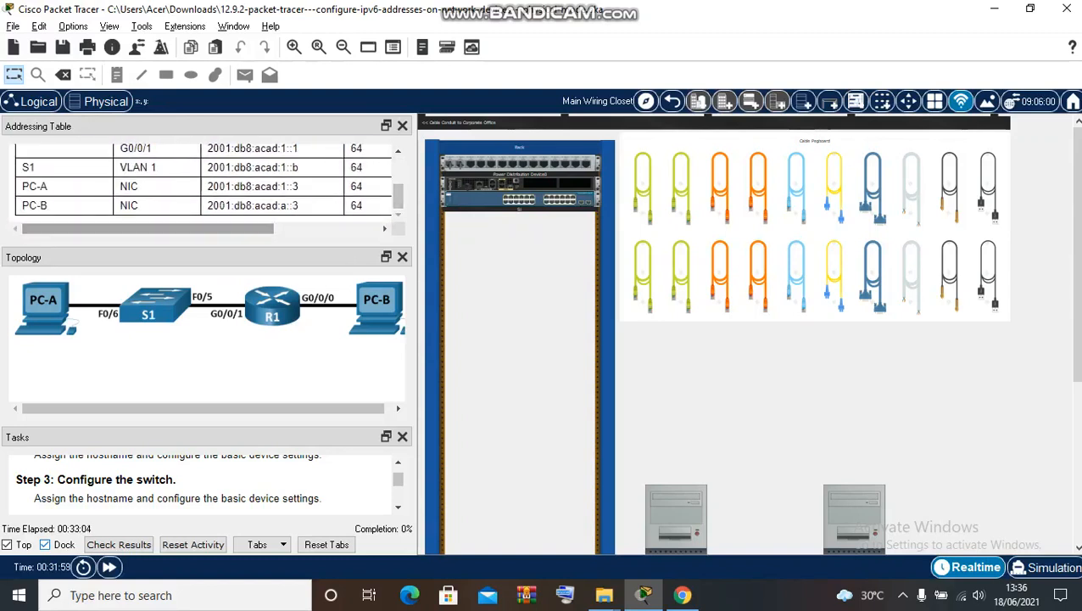
{"action": "mouse_move", "coordinate": [398, 196]}
{"action": "left_mouse_down"}
{"action": "mouse_move", "coordinate": [398, 175]}
{"action": "mouse_move", "coordinate": [397, 198]}
{"action": "left_mouse_up"}
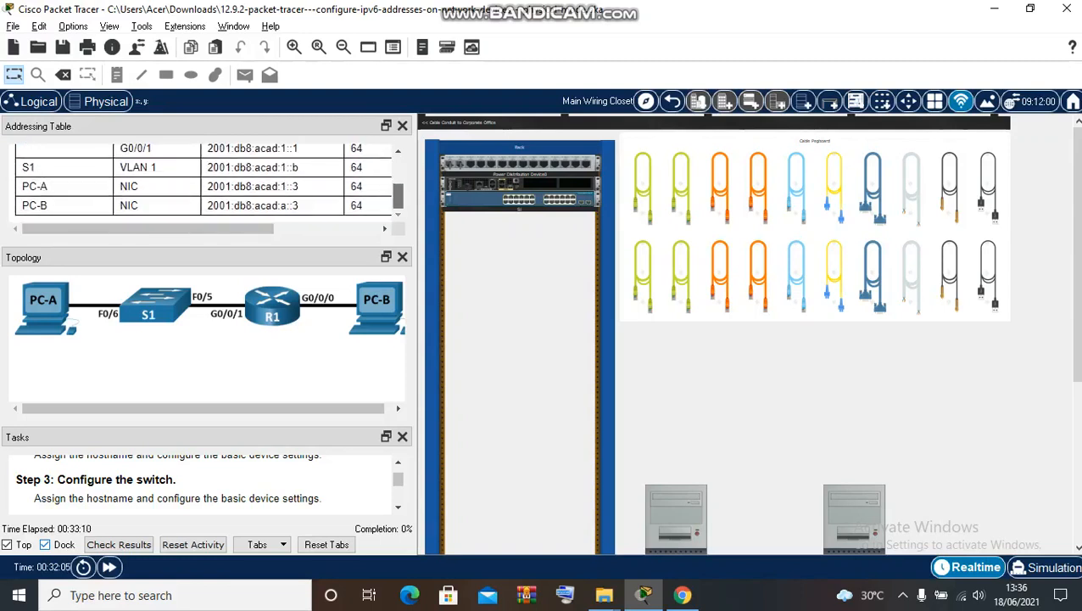
- Re-dock the Addressing Table as a tab beside Topology and Tasks, with Tasks showing Part 2
{"action": "left_click_drag", "start_coordinate": [221, 126], "coordinate": [214, 241]}
{"action": "left_click_drag", "start_coordinate": [210, 390], "coordinate": [214, 229]}
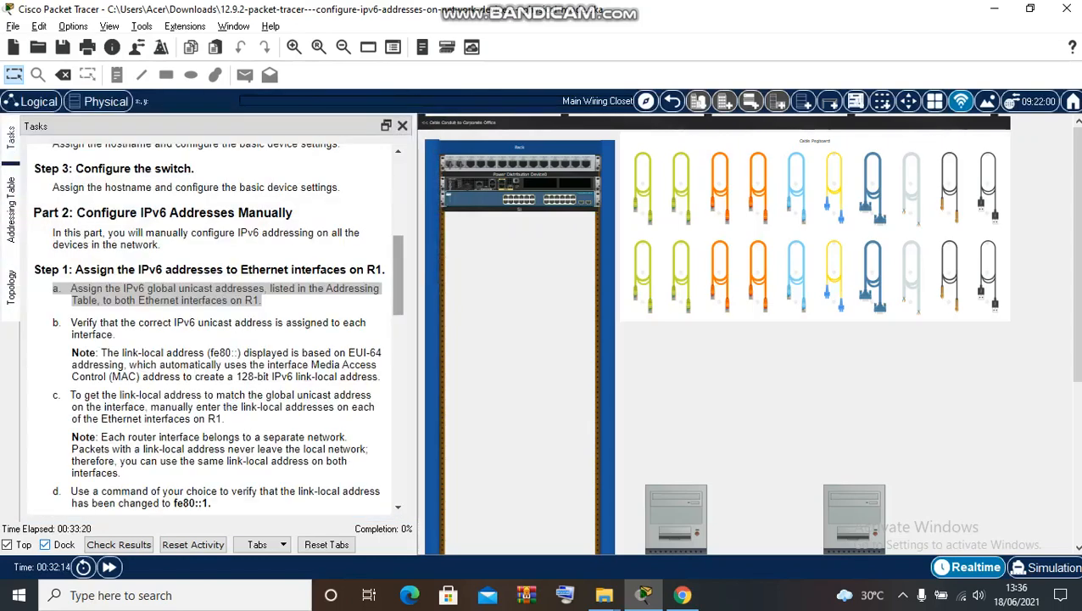
{"action": "left_click_drag", "start_coordinate": [398, 273], "coordinate": [398, 191]}
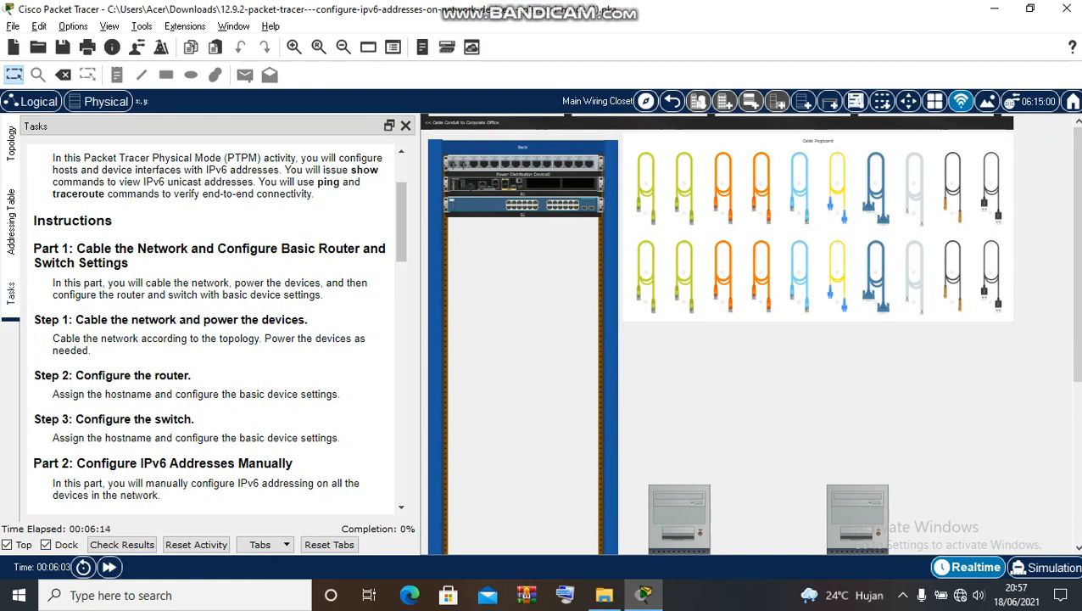
- Run a green straight-through cable from PC-A's FastEthernet0 to a front-panel port on the rack switch
{"action": "left_click", "coordinate": [647, 188]}
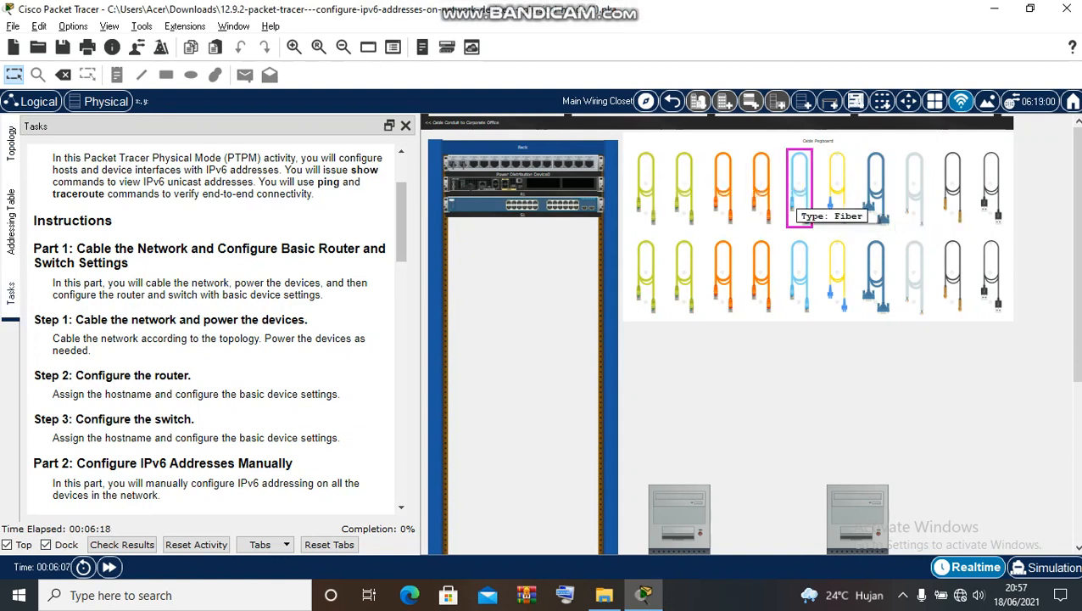
{"action": "left_click", "coordinate": [645, 188]}
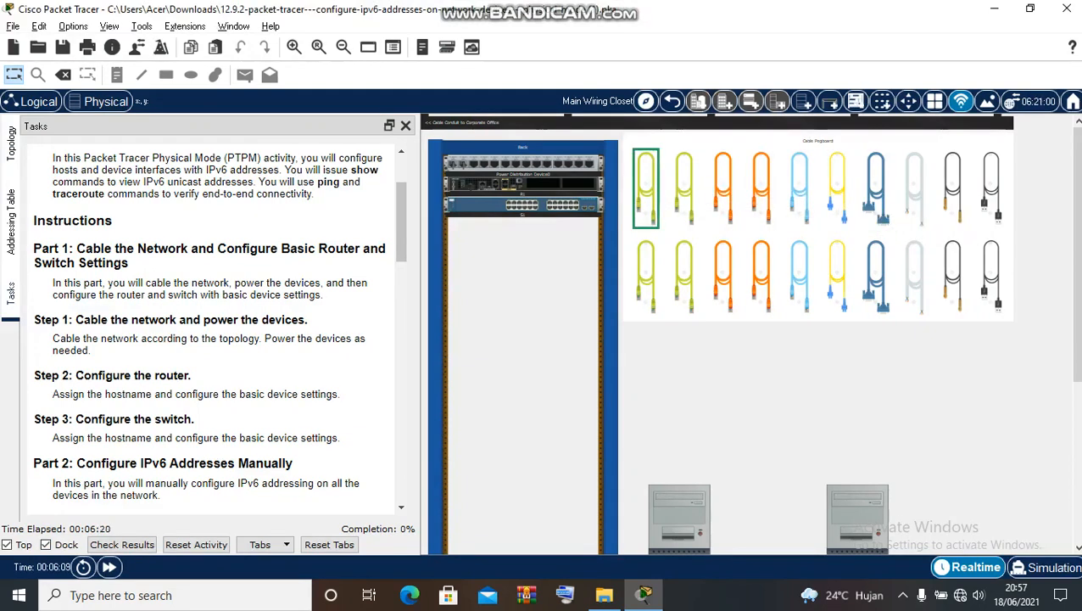
{"action": "left_click", "coordinate": [11, 144]}
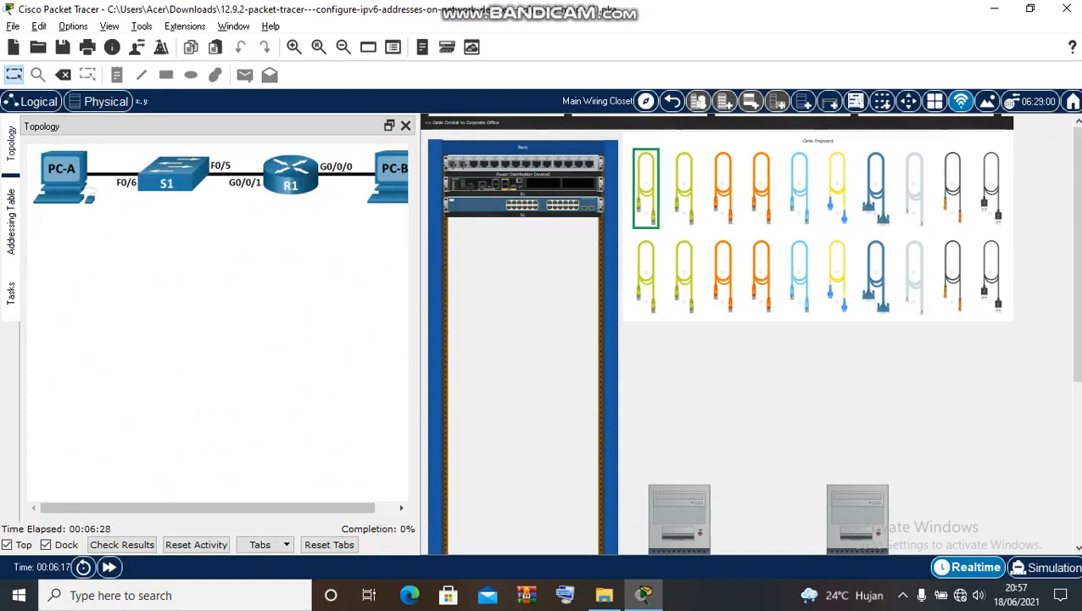
{"action": "scroll", "coordinate": [747, 339], "scroll_direction": "down", "scroll_amount": 1}
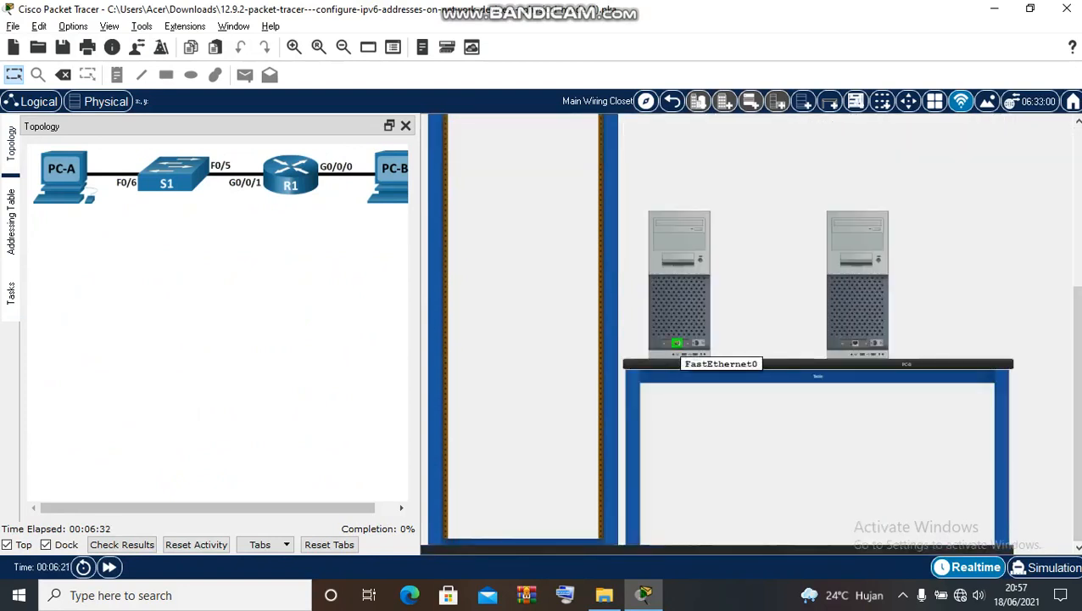
{"action": "scroll", "coordinate": [814, 339], "scroll_direction": "up", "scroll_amount": 3}
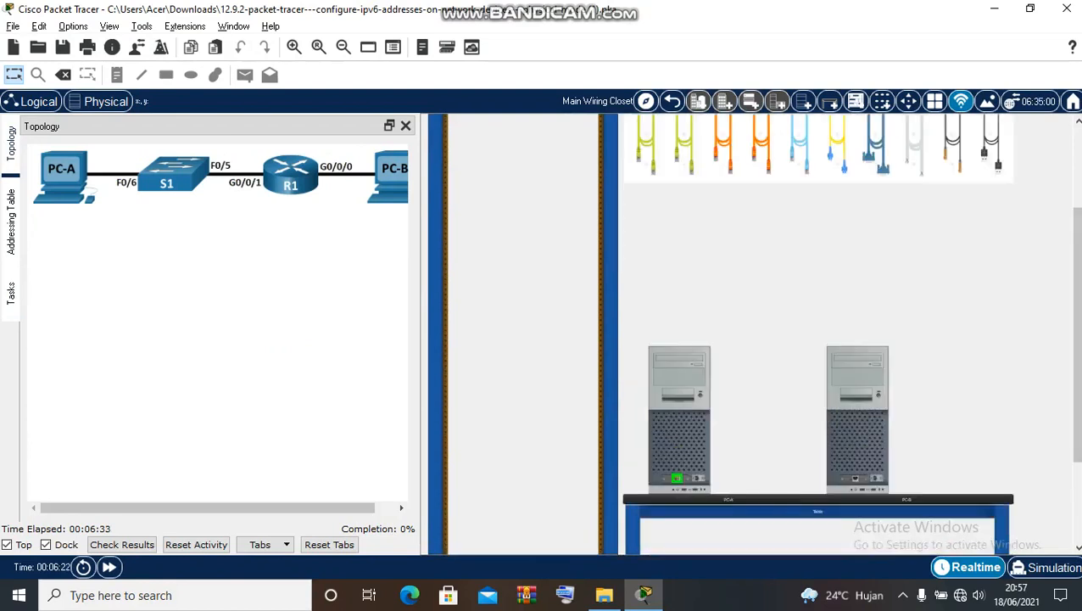
{"action": "scroll", "coordinate": [815, 339], "scroll_direction": "up", "scroll_amount": 3}
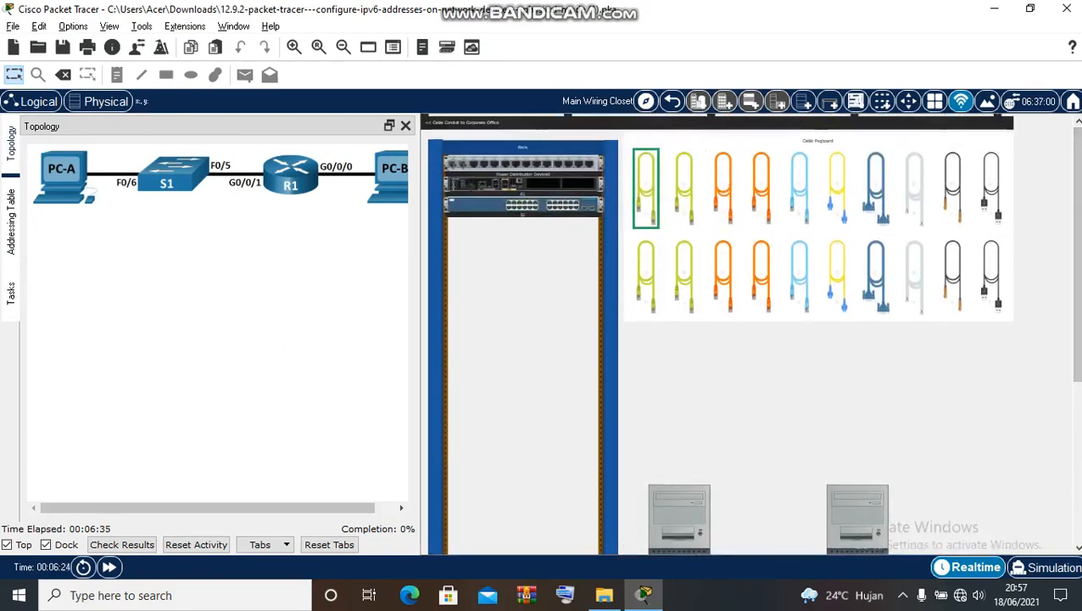
{"action": "right_click", "coordinate": [492, 208]}
{"action": "left_click", "coordinate": [508, 234]}
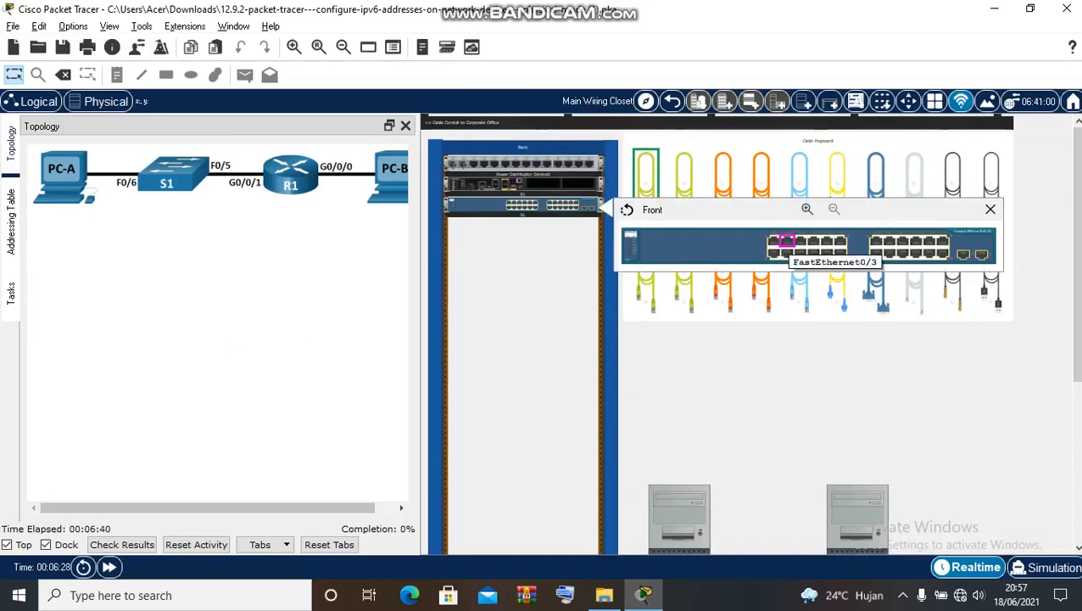
{"action": "left_click", "coordinate": [800, 252]}
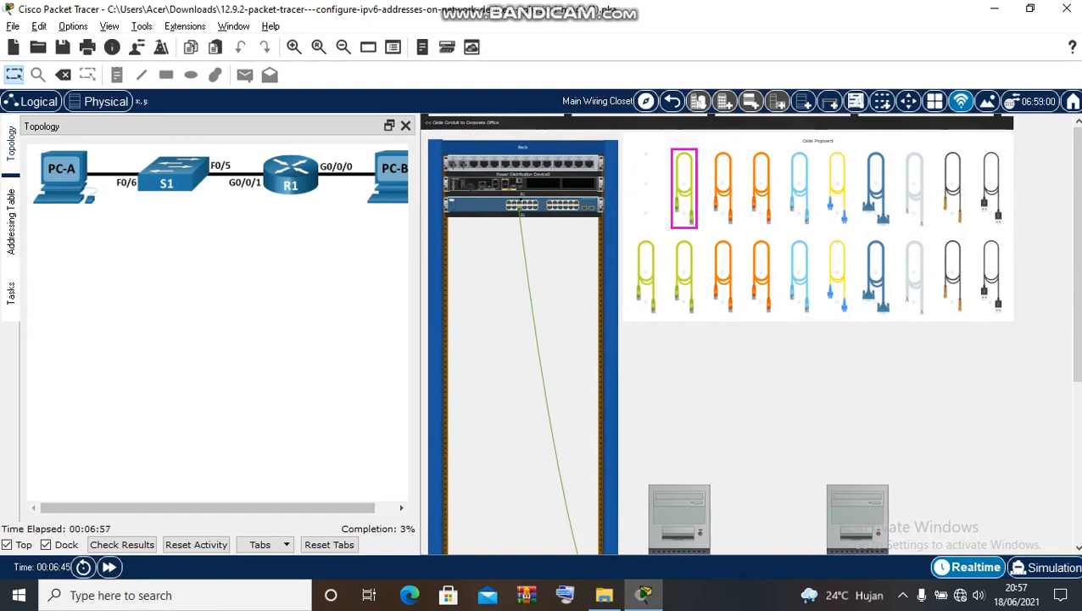
{"action": "left_click", "coordinate": [684, 189]}
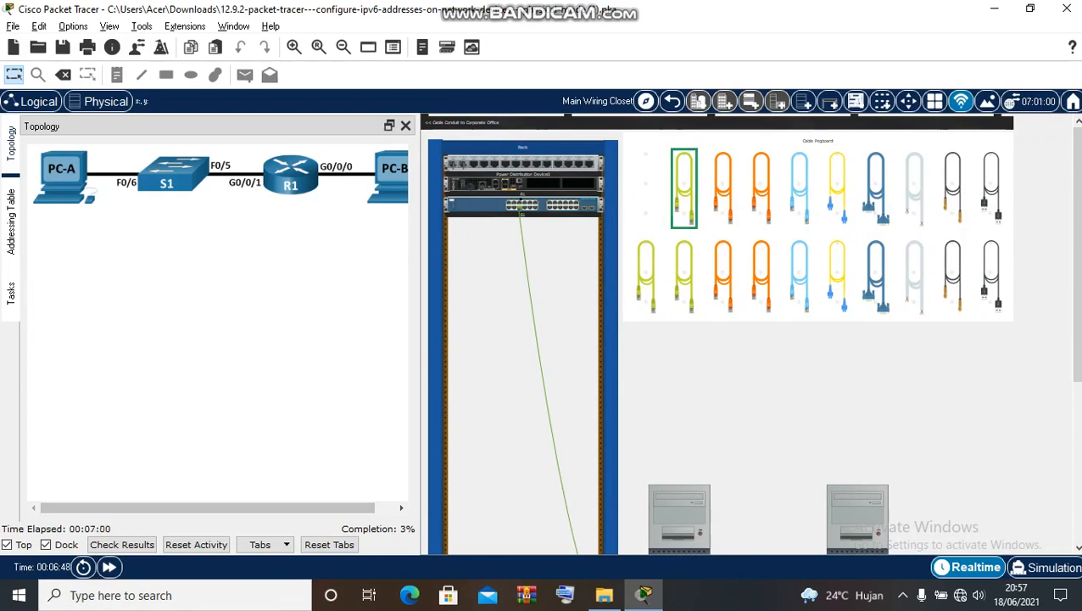
- Cable switch port FastEthernet0/5 to router R1's GigabitEthernet0/0/1
{"action": "right_click", "coordinate": [496, 211]}
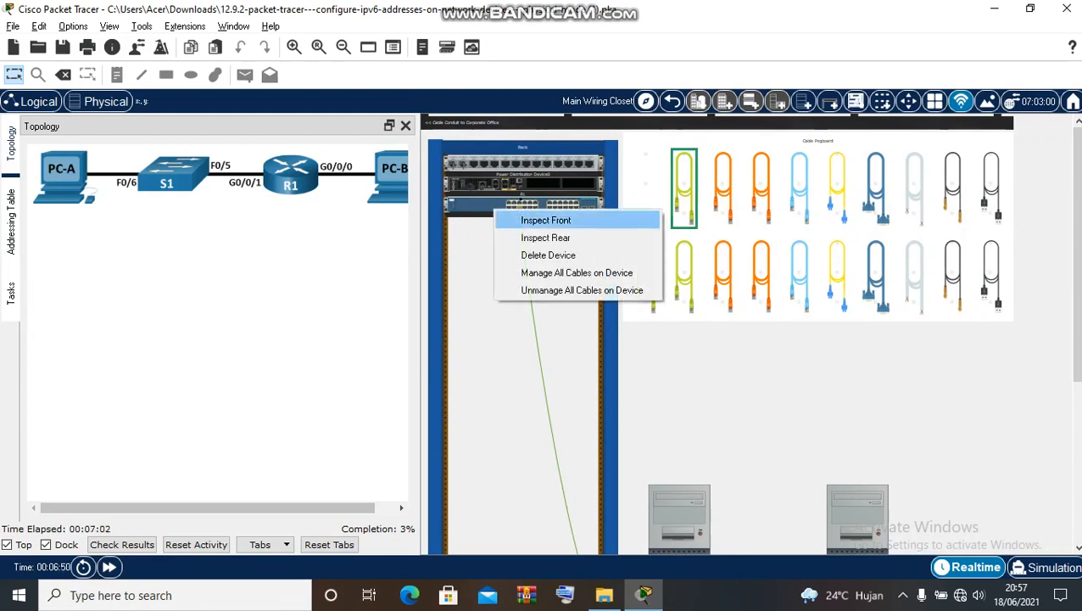
{"action": "left_click", "coordinate": [546, 219]}
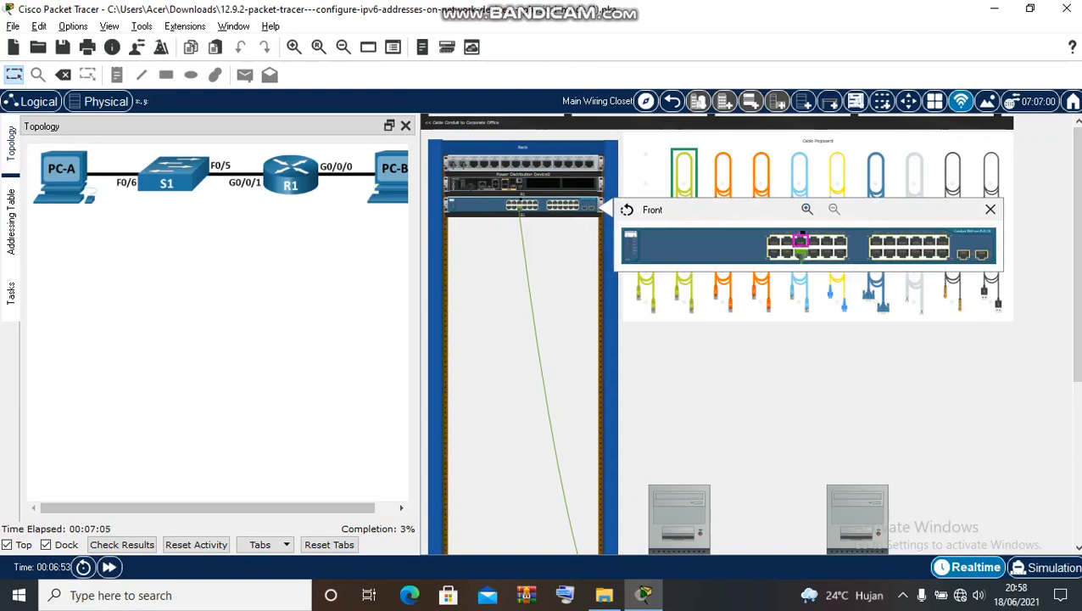
{"action": "left_click", "coordinate": [802, 242]}
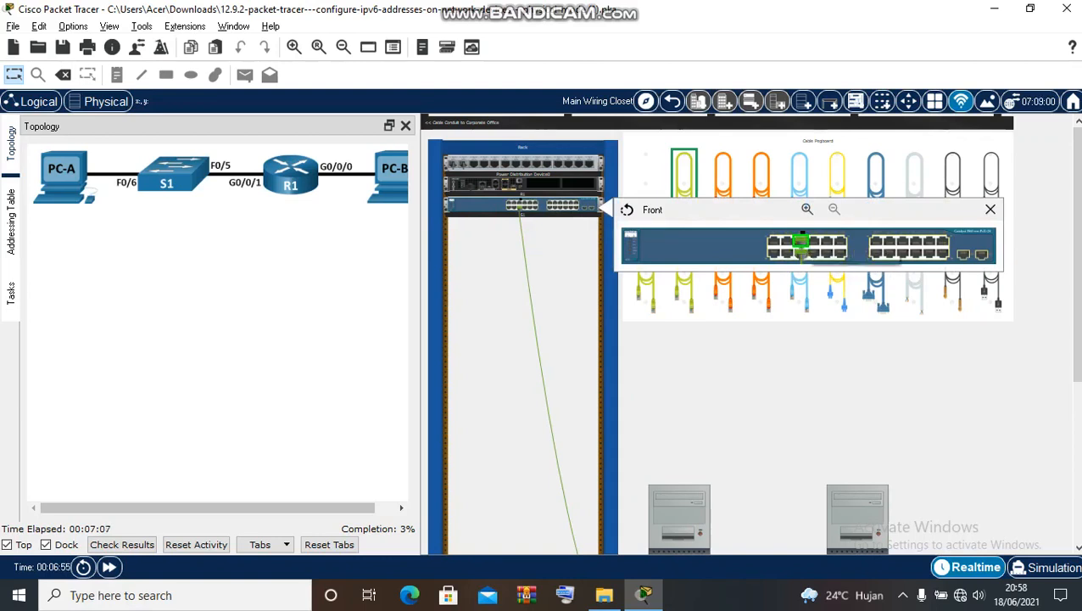
{"action": "right_click", "coordinate": [552, 186]}
{"action": "left_click", "coordinate": [581, 199]}
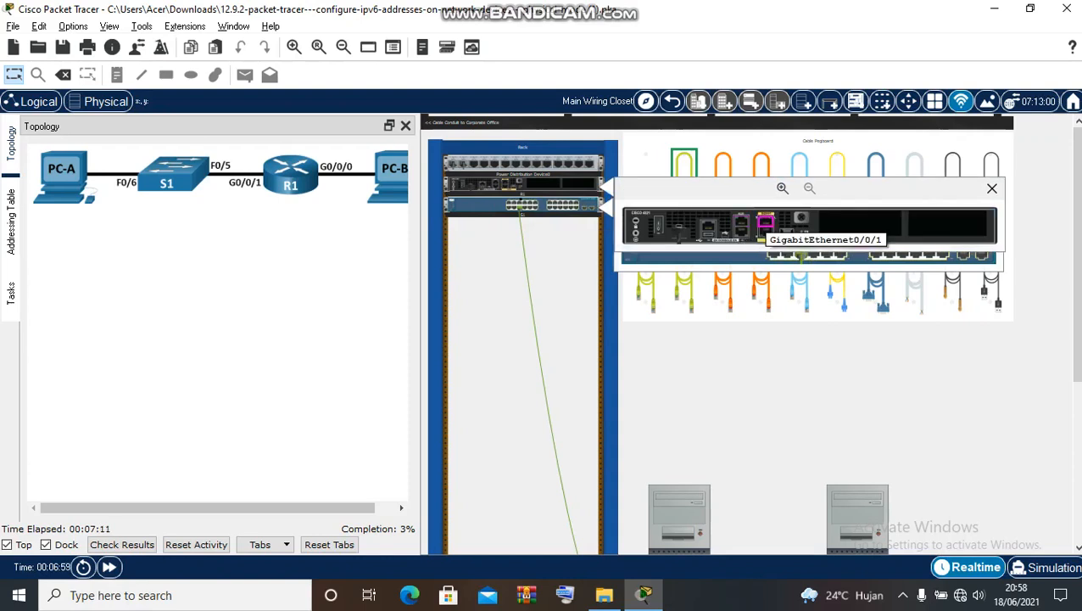
{"action": "left_click", "coordinate": [766, 224]}
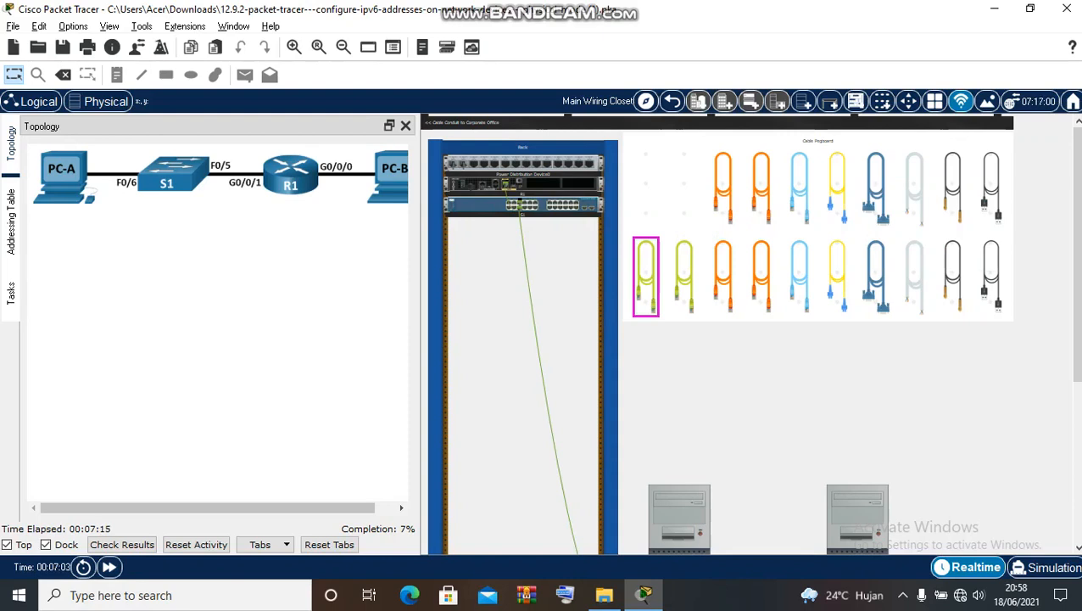
- Run a green cable from R1's GigabitEthernet0/0/0 to PC-B's FastEthernet0 port
{"action": "left_click_drag", "start_coordinate": [208, 507], "coordinate": [228, 507]}
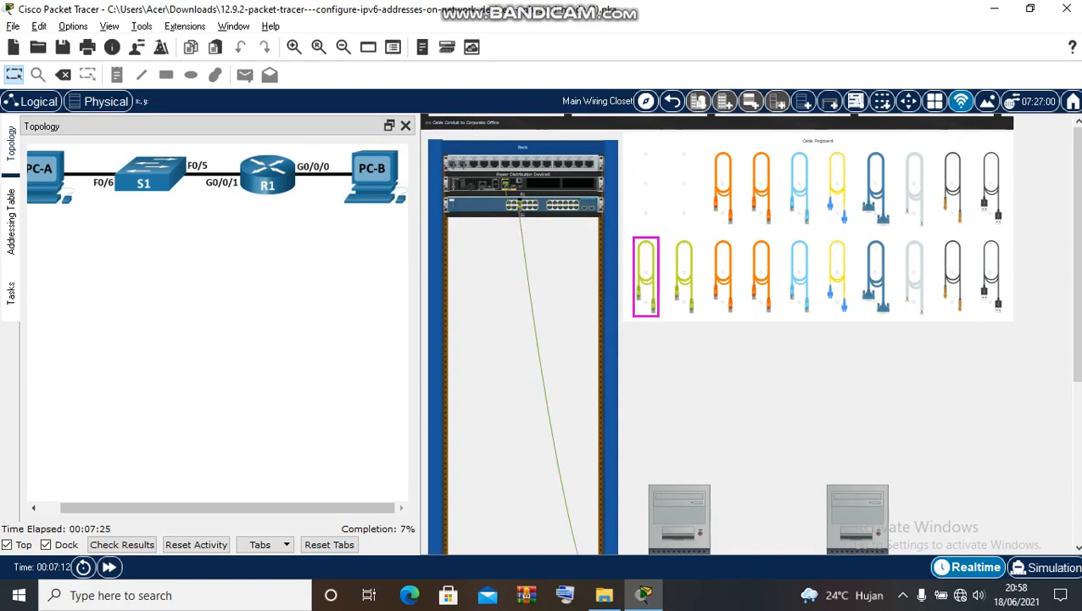
{"action": "scroll", "coordinate": [717, 334], "scroll_direction": "down", "scroll_amount": 1}
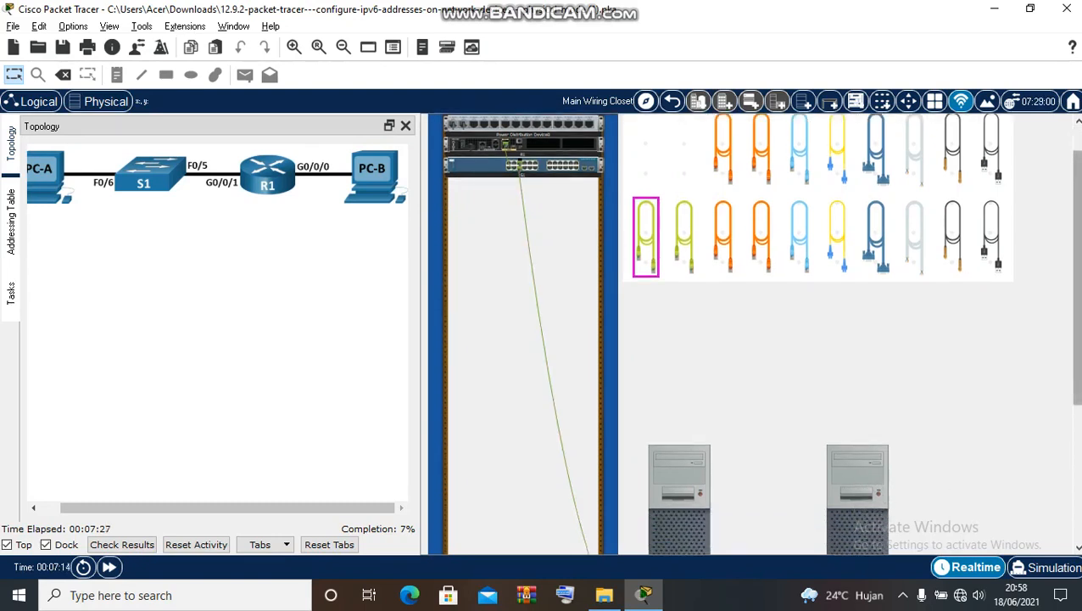
{"action": "scroll", "coordinate": [746, 333], "scroll_direction": "down", "scroll_amount": 5}
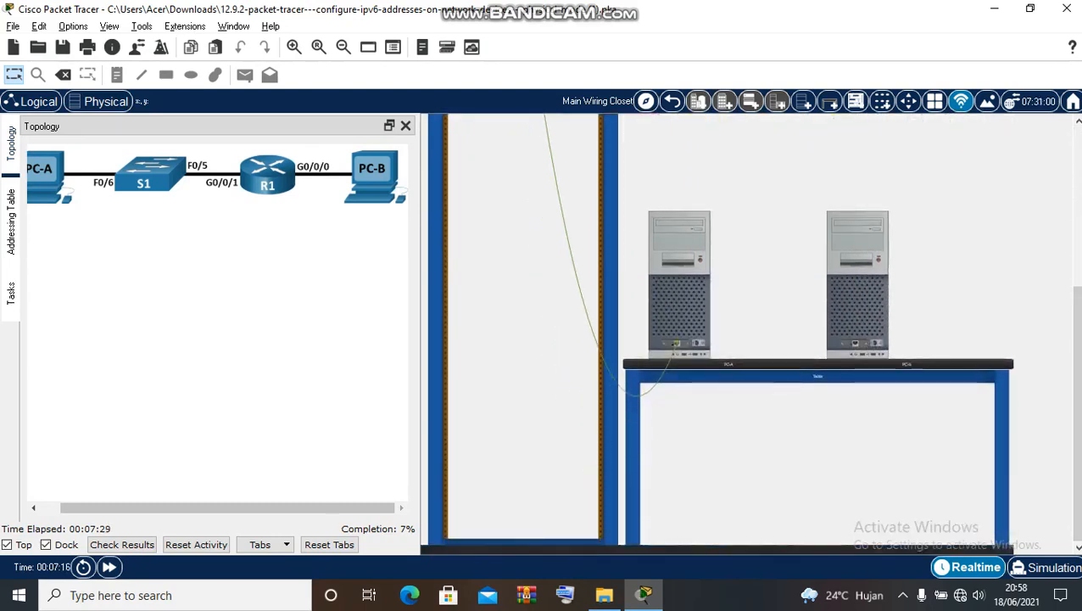
{"action": "scroll", "coordinate": [746, 340], "scroll_direction": "up", "scroll_amount": 6}
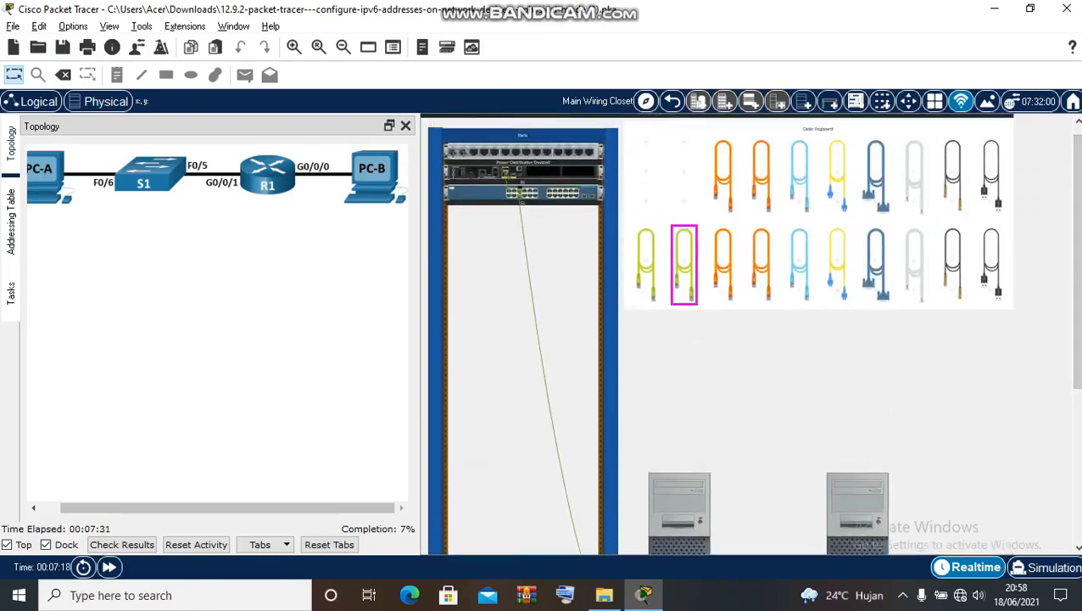
{"action": "left_click", "coordinate": [646, 265]}
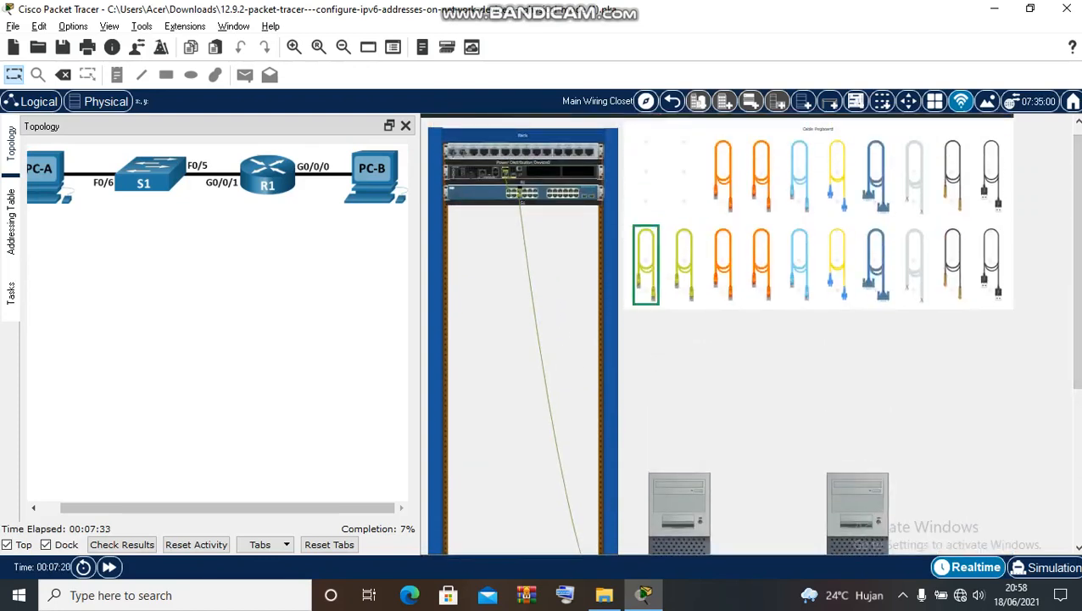
{"action": "right_click", "coordinate": [565, 175]}
{"action": "left_click", "coordinate": [593, 185]}
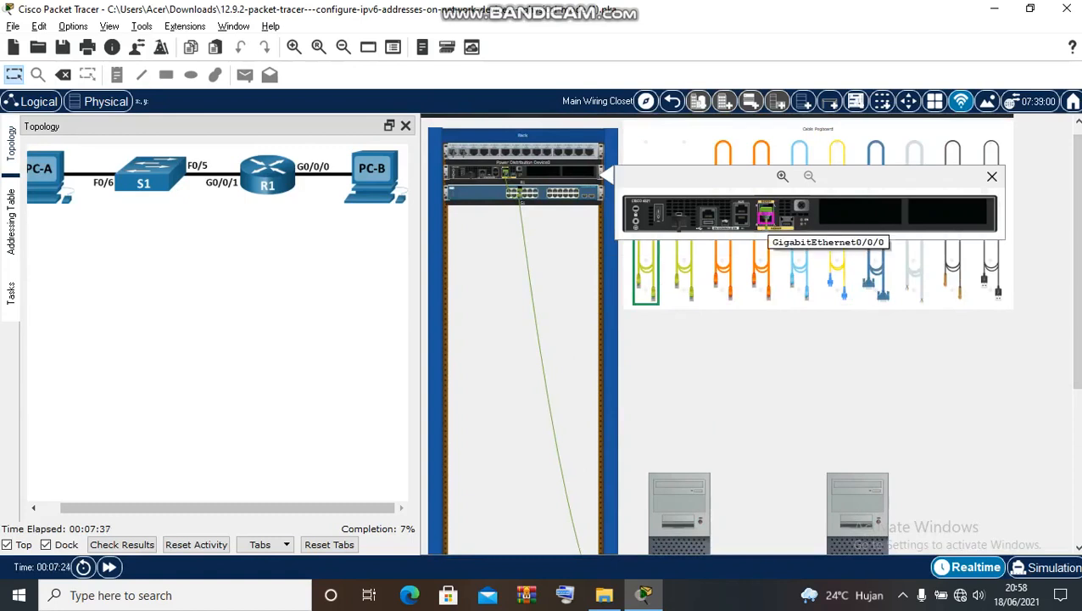
{"action": "left_click", "coordinate": [766, 217]}
{"action": "scroll", "coordinate": [855, 345], "scroll_direction": "down", "scroll_amount": 3}
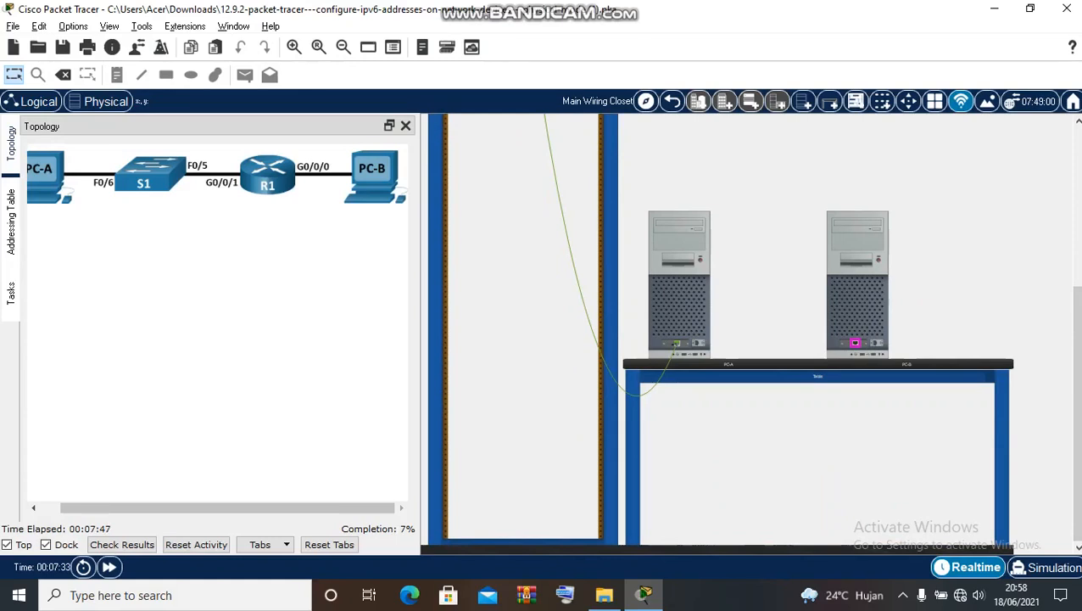
{"action": "left_click", "coordinate": [855, 342]}
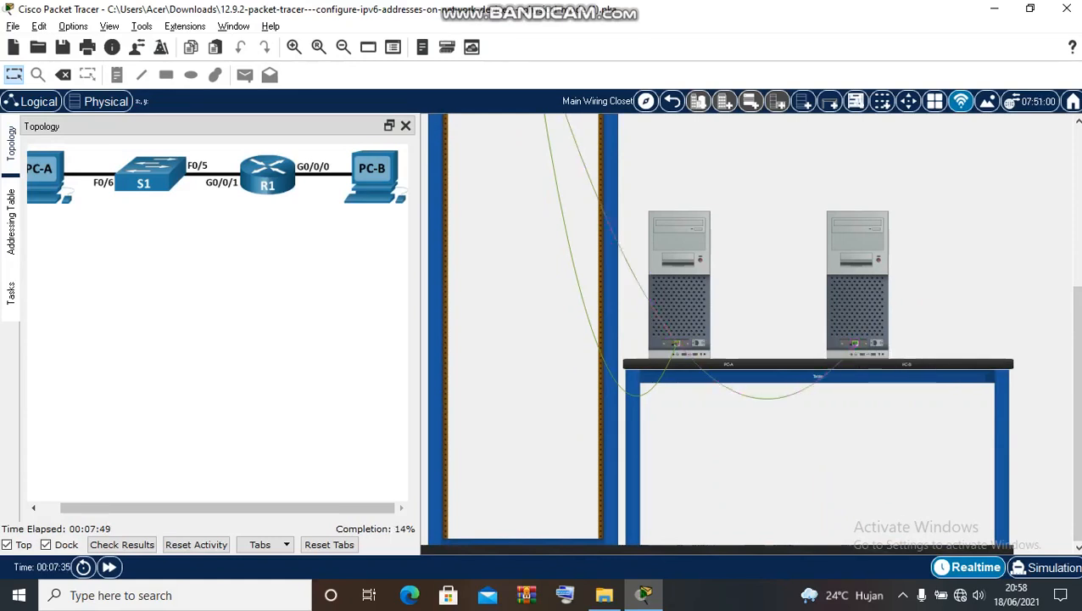
{"action": "scroll", "coordinate": [747, 331], "scroll_direction": "up", "scroll_amount": 5}
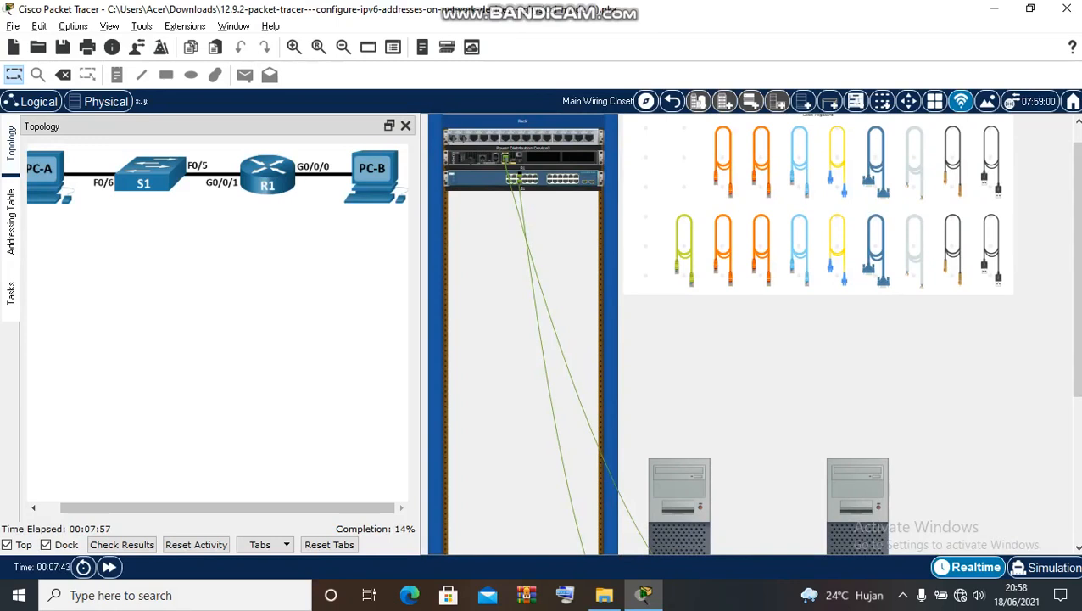
- Connect a console cable from the router's Console port to PC-B's RS 232 port
{"action": "scroll", "coordinate": [837, 289], "scroll_direction": "down", "scroll_amount": 1}
{"action": "scroll", "coordinate": [837, 288], "scroll_direction": "up", "scroll_amount": 2}
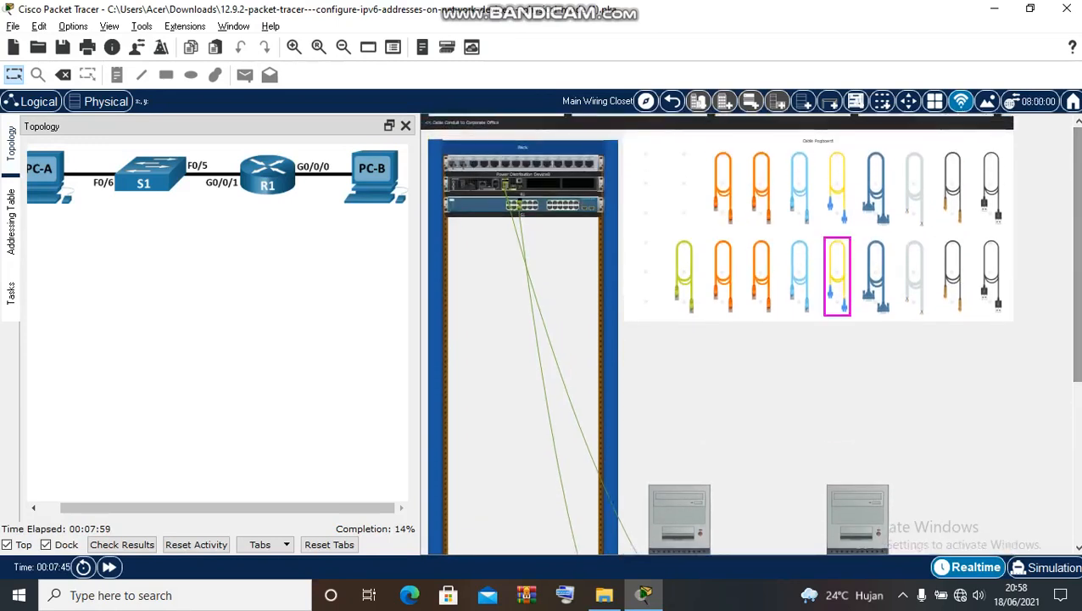
{"action": "left_click", "coordinate": [799, 187]}
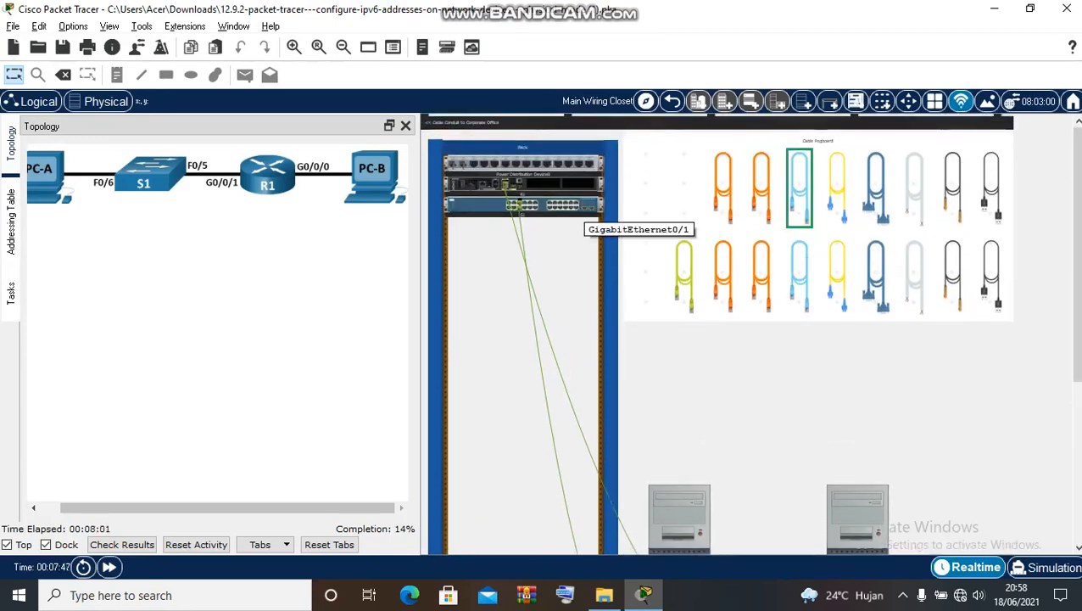
{"action": "right_click", "coordinate": [575, 186]}
{"action": "left_click", "coordinate": [611, 196]}
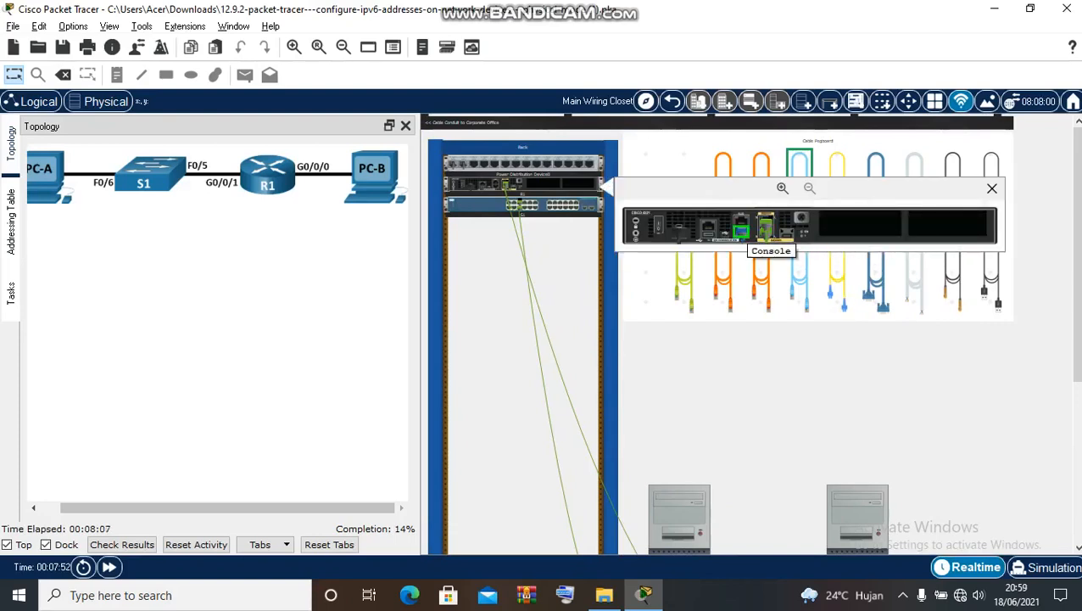
{"action": "scroll", "coordinate": [839, 340], "scroll_direction": "down", "scroll_amount": 5}
{"action": "right_click", "coordinate": [843, 326]}
{"action": "left_click", "coordinate": [894, 331]}
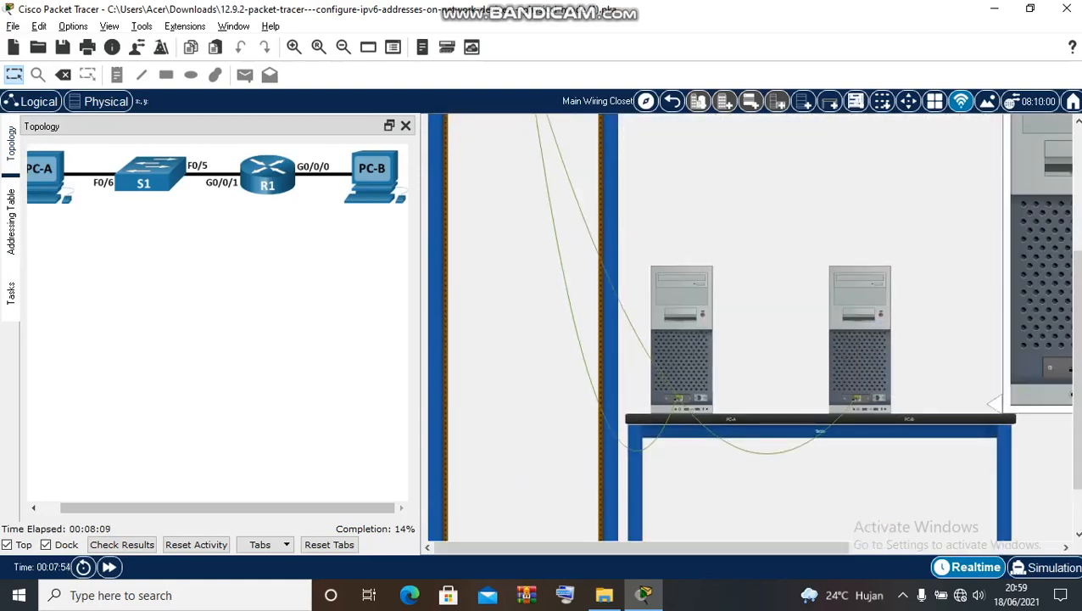
{"action": "left_click_drag", "start_coordinate": [751, 547], "coordinate": [909, 547]}
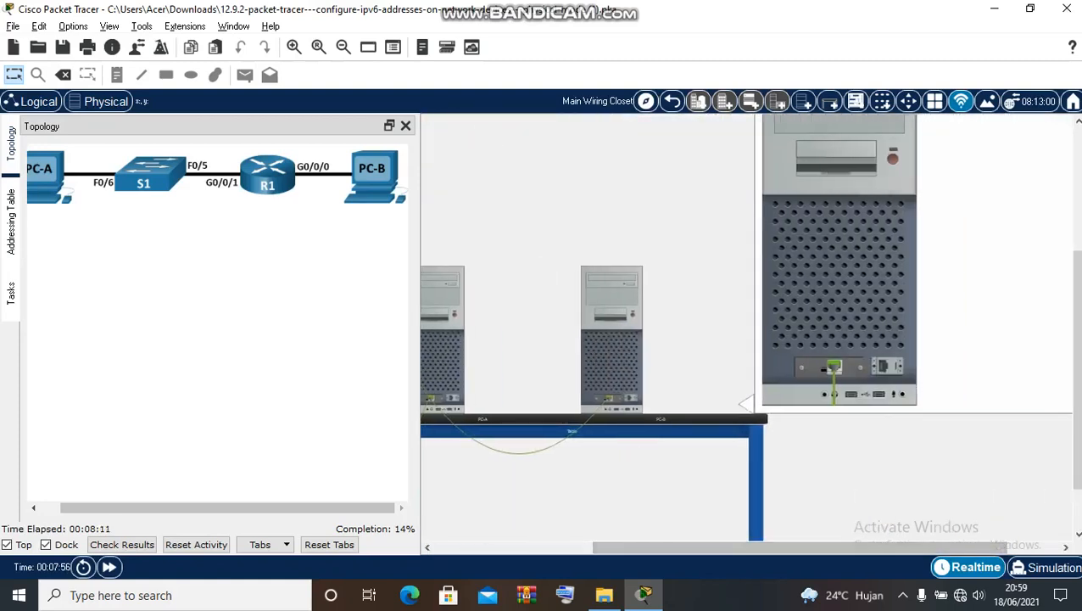
{"action": "left_click", "coordinate": [884, 368]}
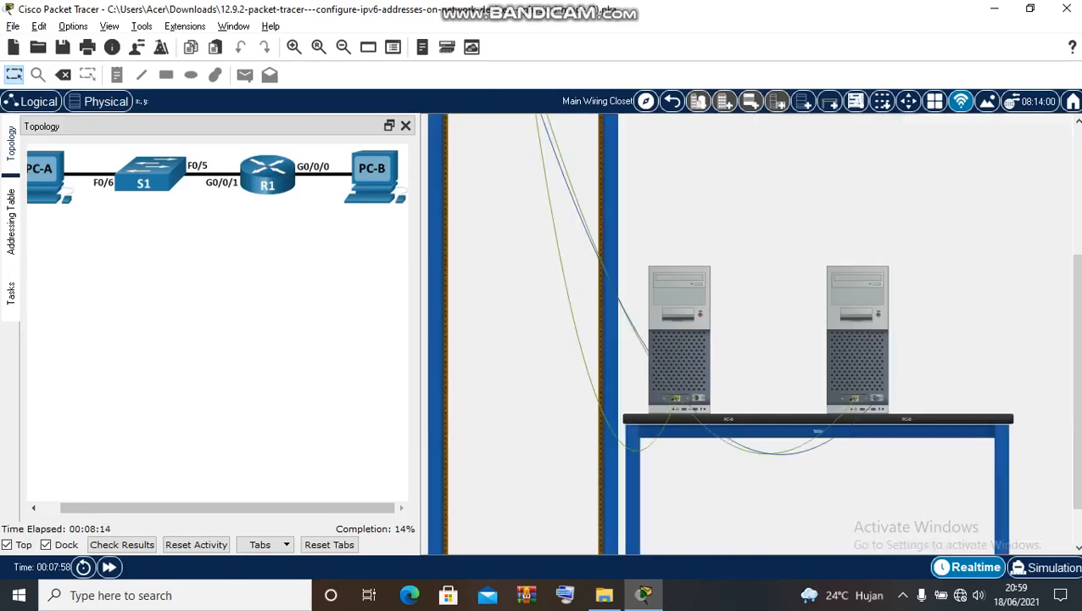
{"action": "scroll", "coordinate": [799, 275], "scroll_direction": "up", "scroll_amount": 3}
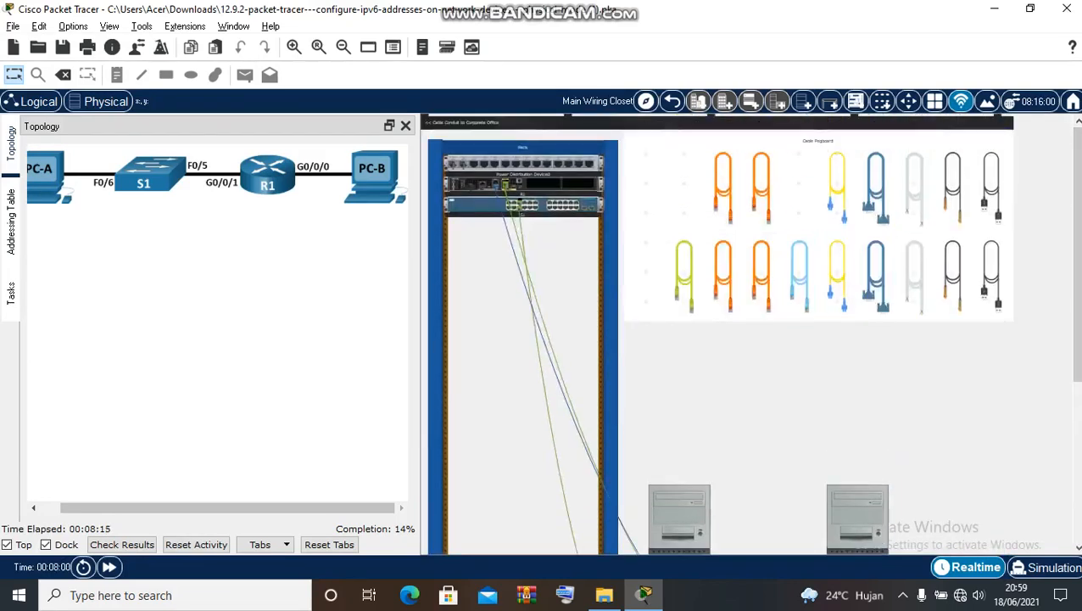
- Connect a console cable from the switch's rear Console port to PC-A's RS 232 port
{"action": "right_click", "coordinate": [473, 204]}
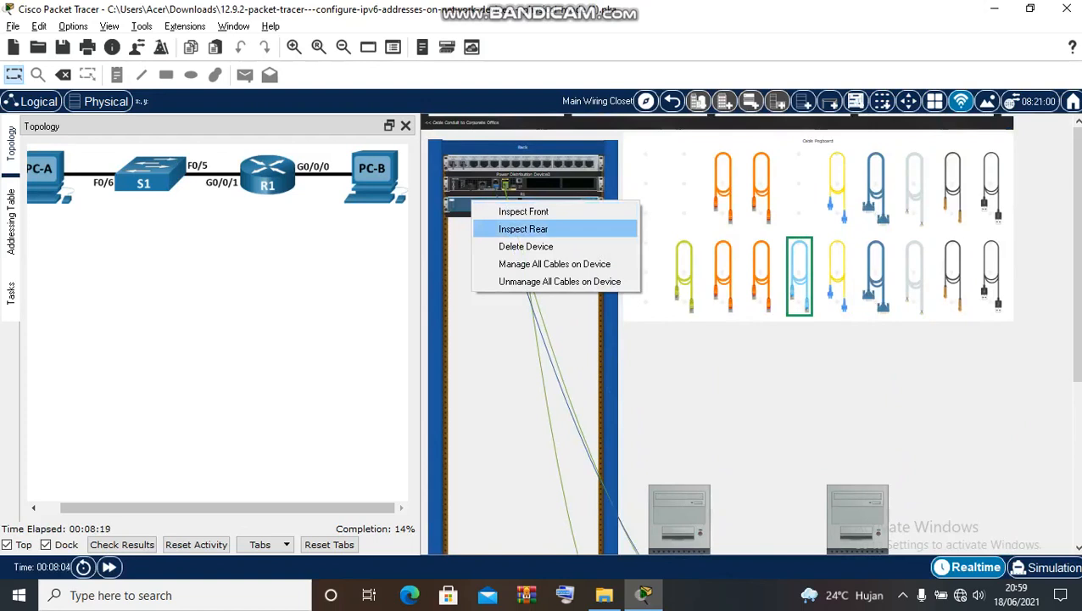
{"action": "left_click", "coordinate": [523, 229]}
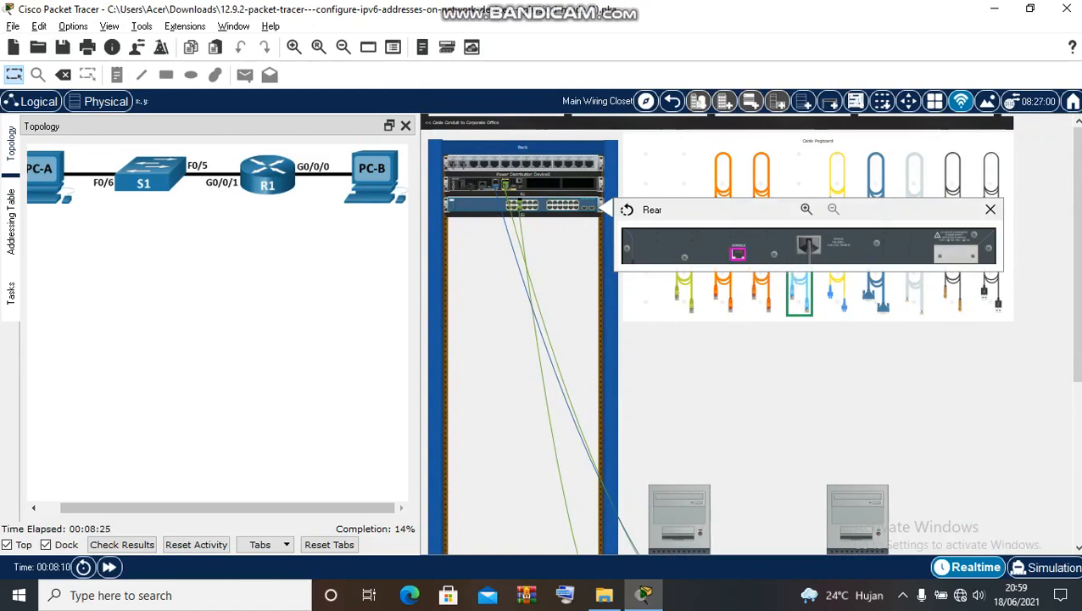
{"action": "left_click", "coordinate": [738, 253]}
{"action": "left_click_drag", "start_coordinate": [1077, 263], "coordinate": [1078, 339]}
{"action": "right_click", "coordinate": [673, 378]}
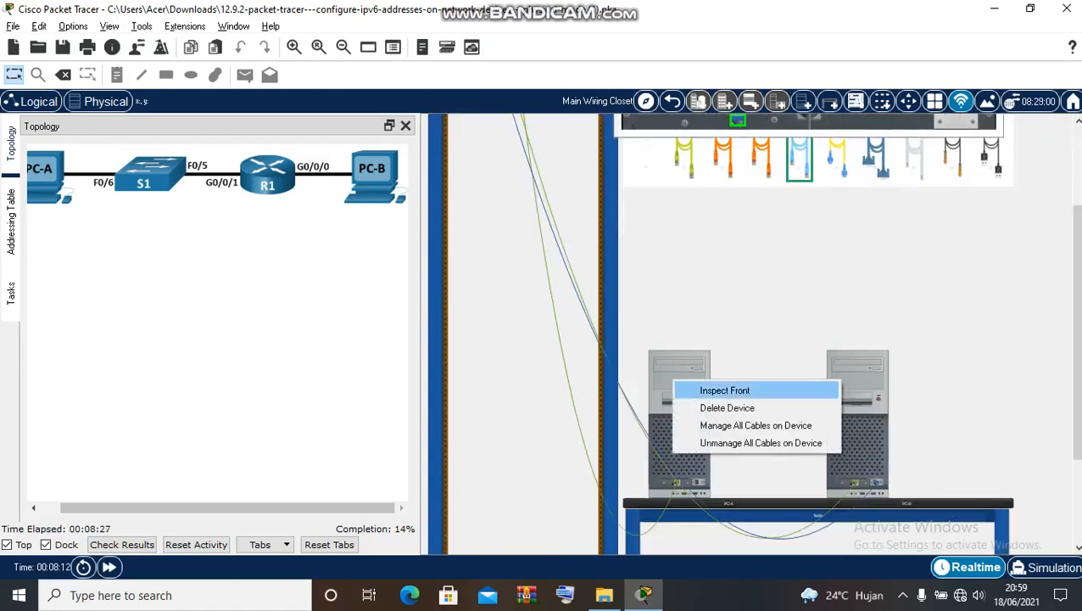
{"action": "left_click", "coordinate": [718, 390]}
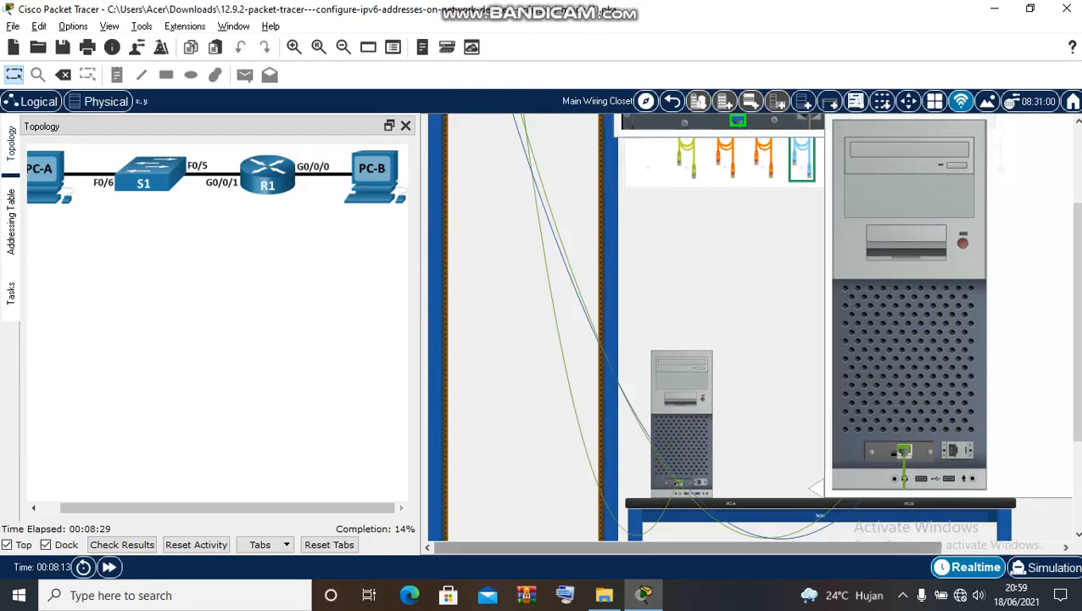
{"action": "left_click_drag", "start_coordinate": [713, 547], "coordinate": [832, 547]}
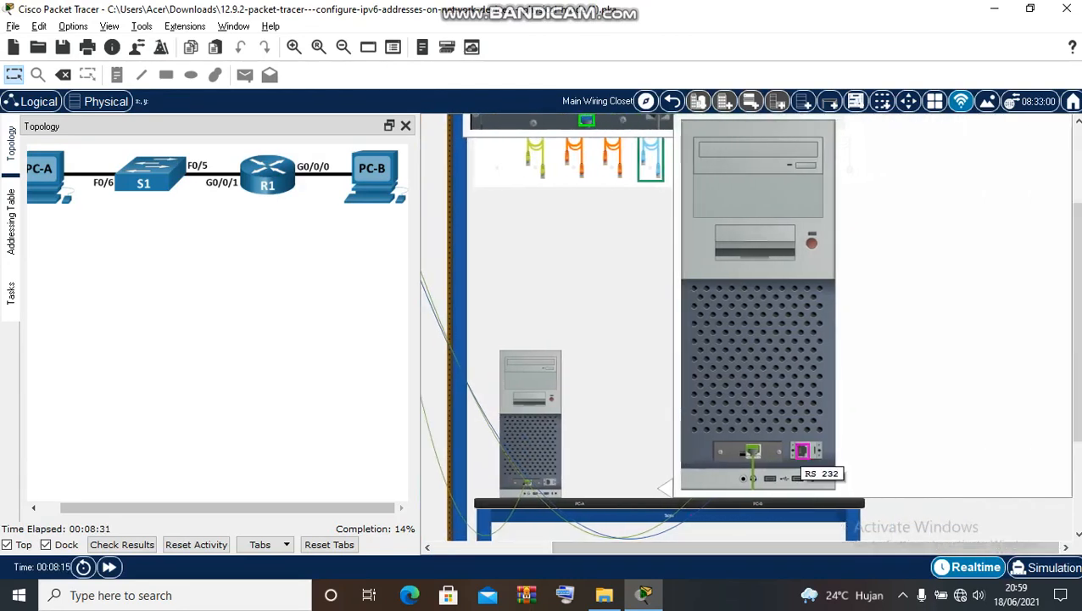
{"action": "left_click", "coordinate": [803, 450]}
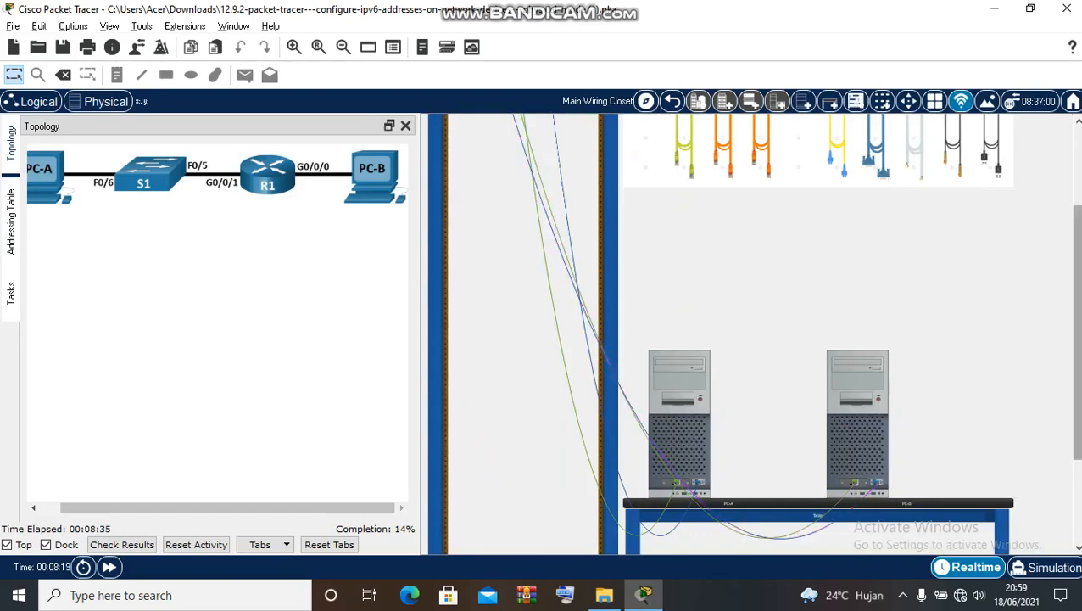
{"action": "scroll", "coordinate": [717, 333], "scroll_direction": "up", "scroll_amount": 3}
- Show the Tasks instructions and review the rack router's front panel, then close that view
{"action": "left_click", "coordinate": [11, 293]}
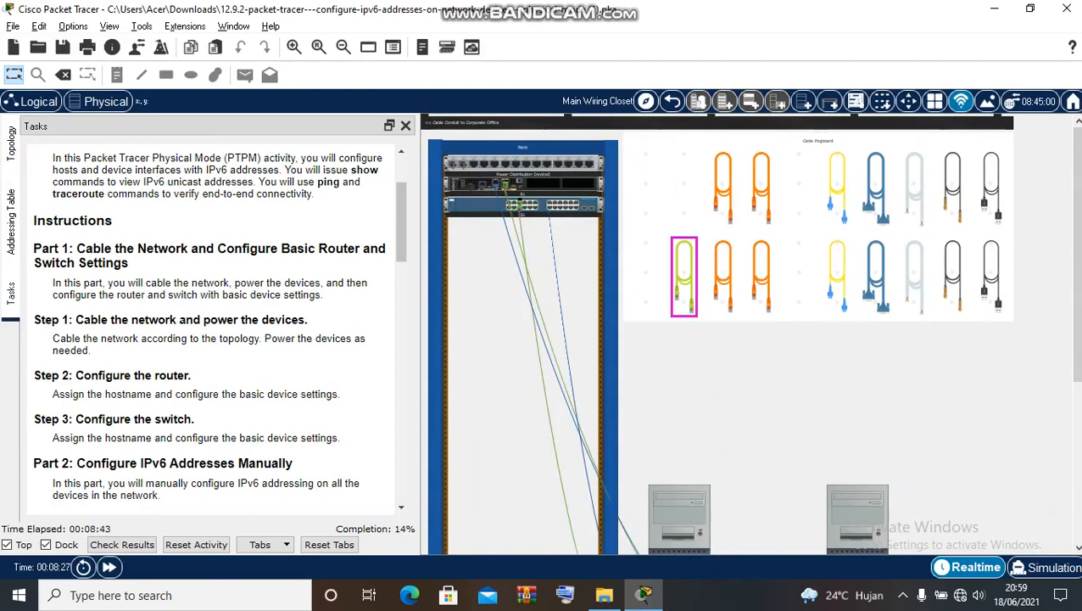
{"action": "right_click", "coordinate": [481, 187]}
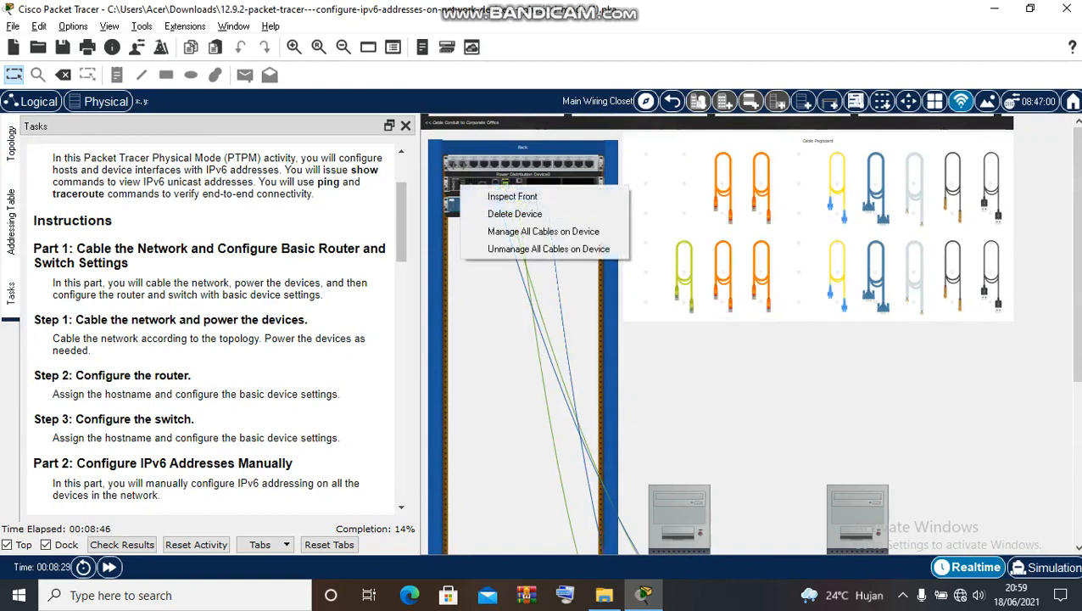
{"action": "left_click", "coordinate": [512, 195]}
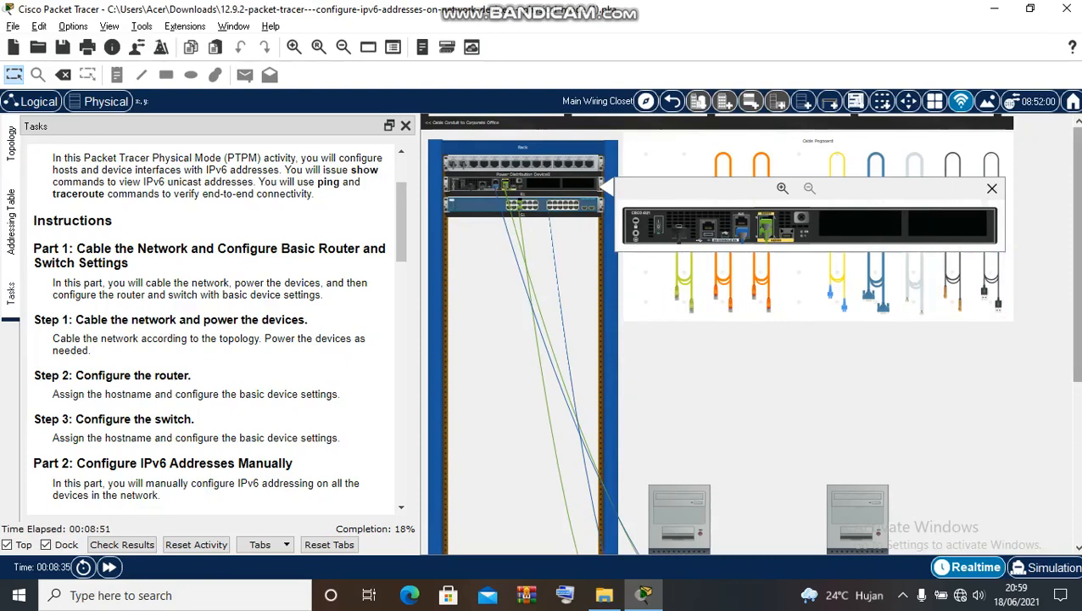
{"action": "left_click_drag", "start_coordinate": [1077, 254], "coordinate": [1077, 412]}
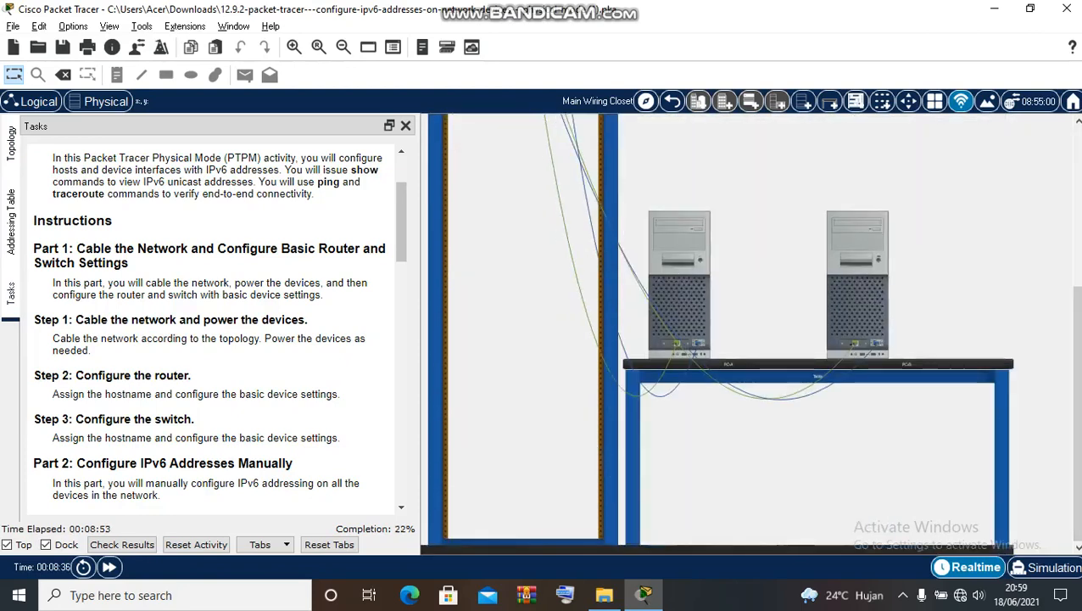
{"action": "left_click_drag", "start_coordinate": [1077, 413], "coordinate": [1078, 287]}
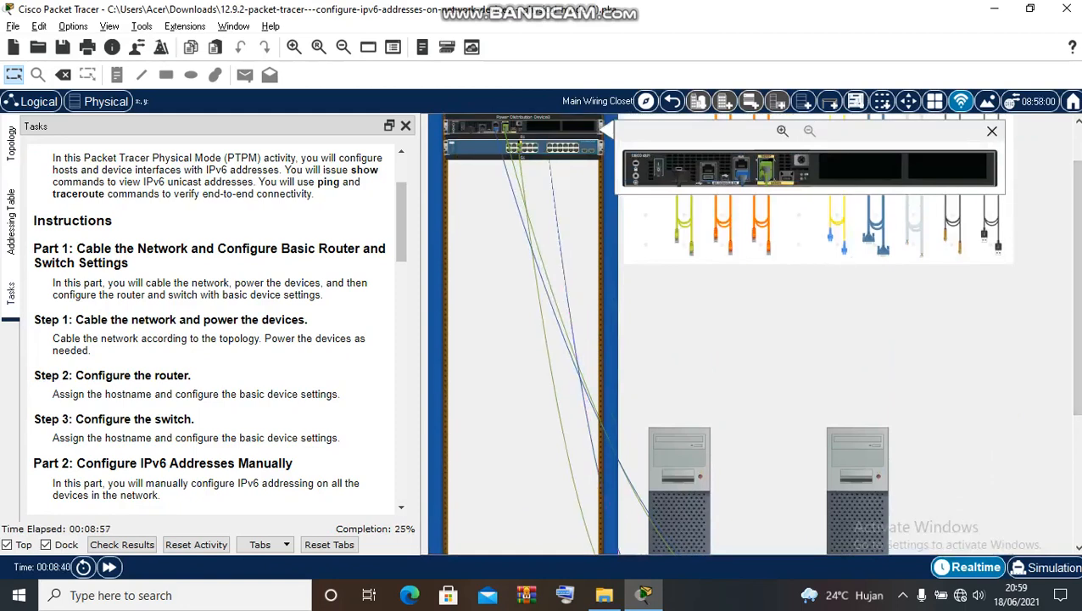
{"action": "left_click", "coordinate": [993, 132]}
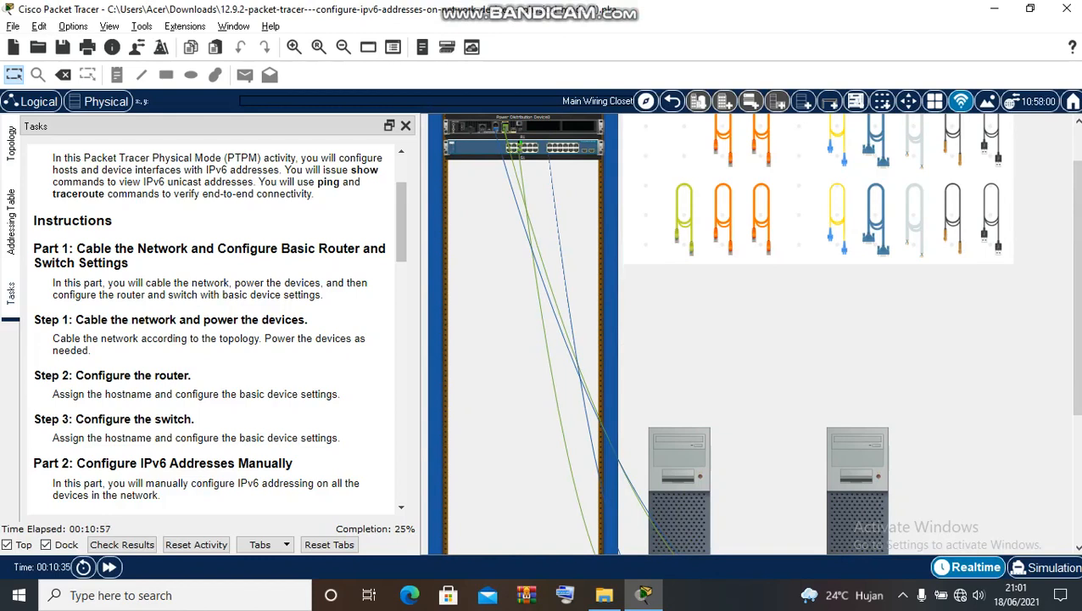
- Switch the side panel back to Topology and scroll so PC-A is fully visible
{"action": "scroll", "coordinate": [991, 217], "scroll_direction": "down", "scroll_amount": 3}
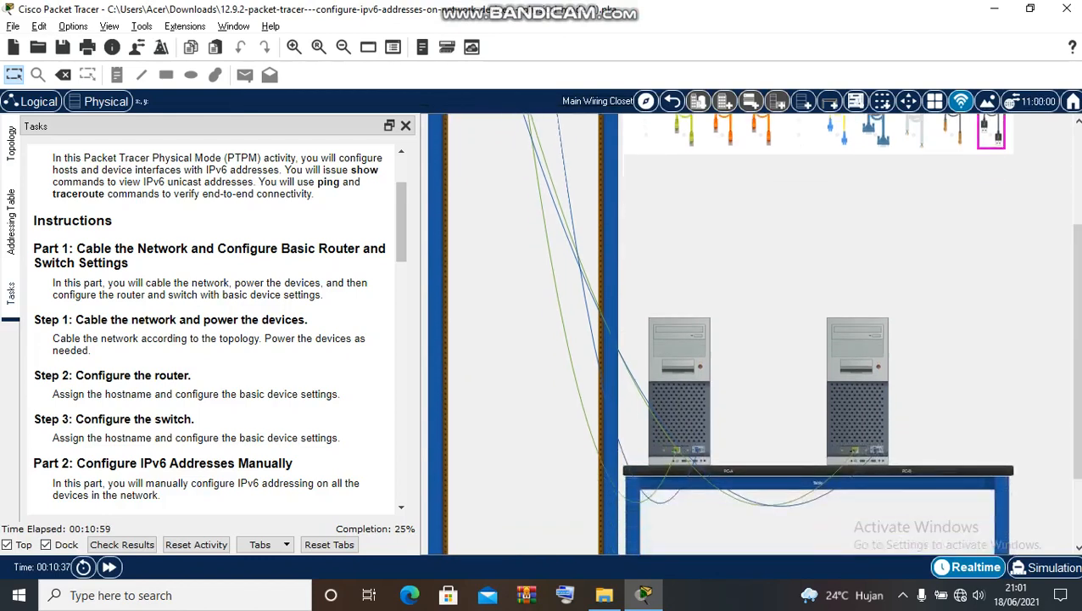
{"action": "scroll", "coordinate": [990, 237], "scroll_direction": "up", "scroll_amount": 4}
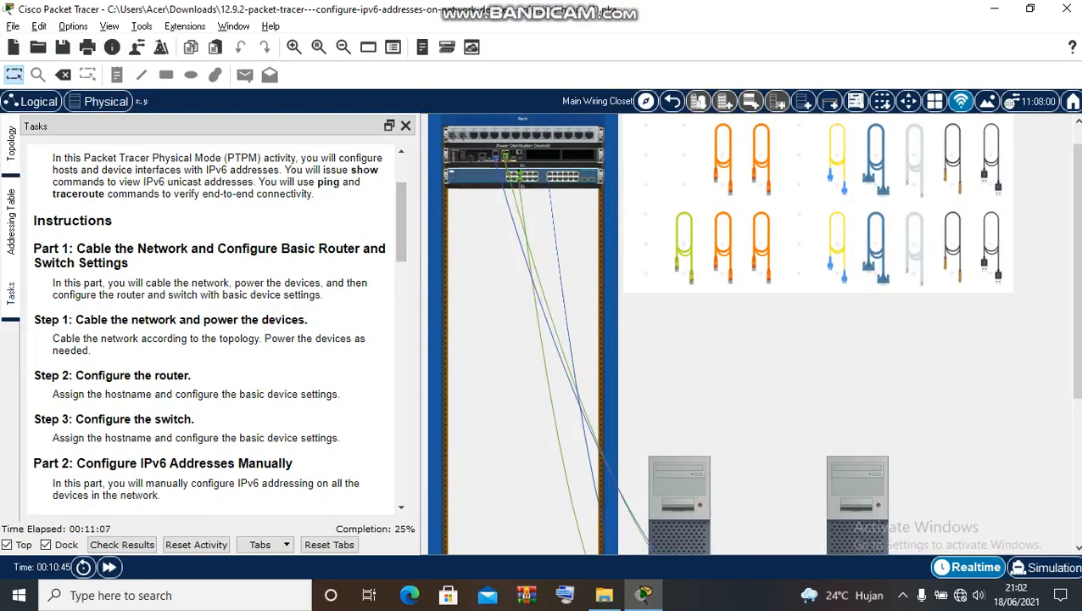
{"action": "left_click", "coordinate": [11, 144]}
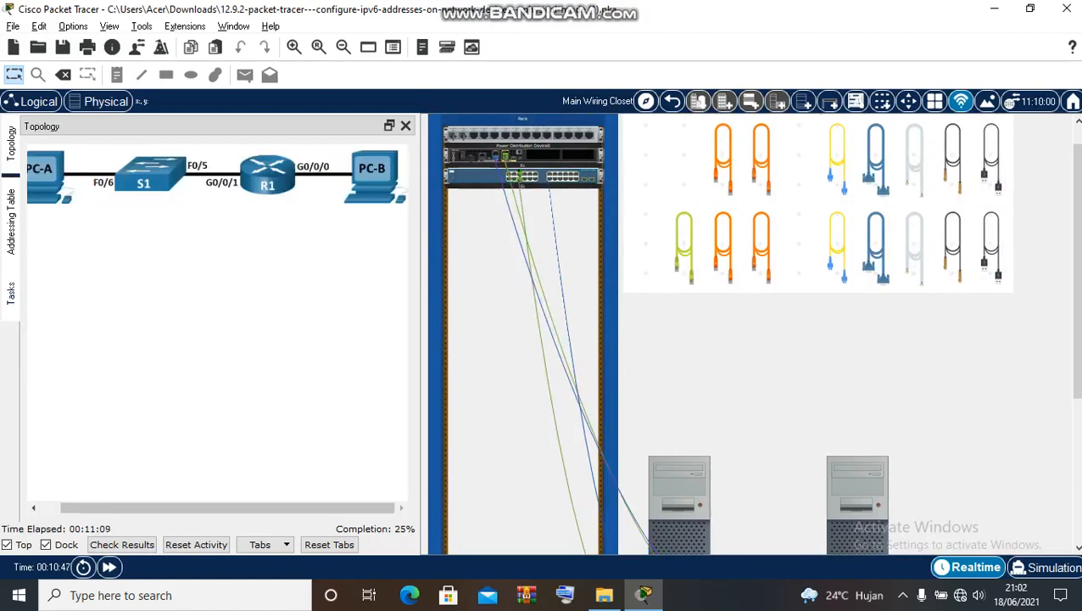
{"action": "scroll", "coordinate": [751, 339], "scroll_direction": "down", "scroll_amount": 3}
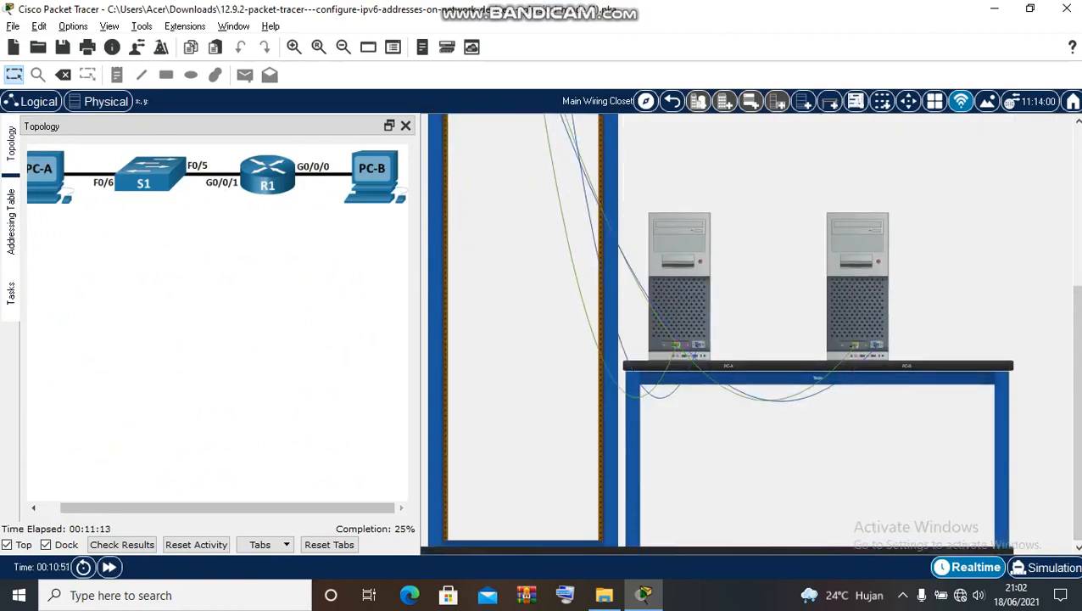
{"action": "left_click_drag", "start_coordinate": [228, 508], "coordinate": [206, 508]}
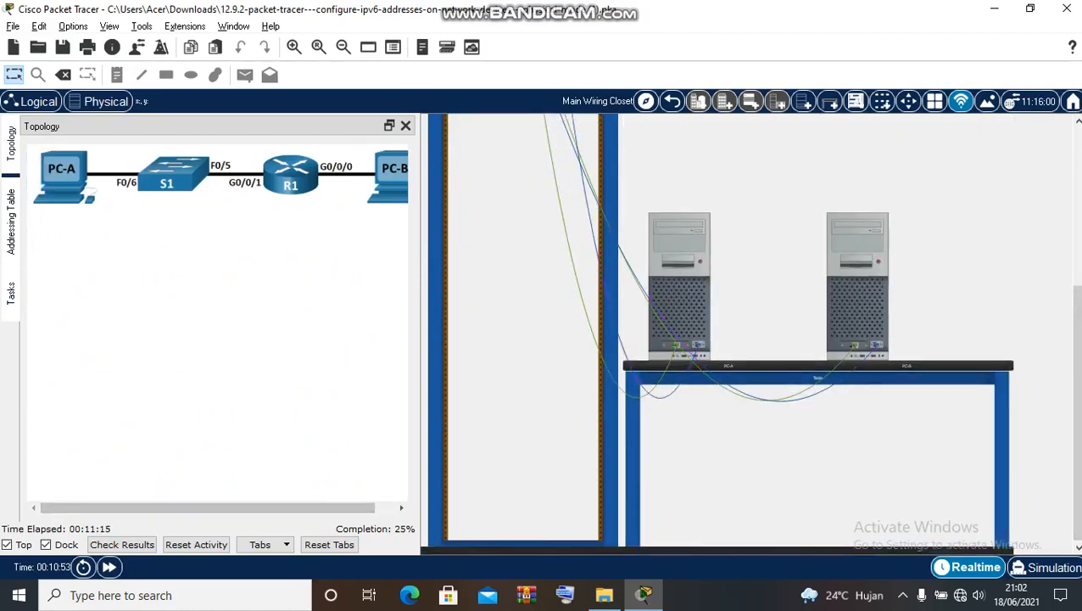
- Open a terminal session from PC-A to the switch console with default settings
{"action": "left_click", "coordinate": [679, 280]}
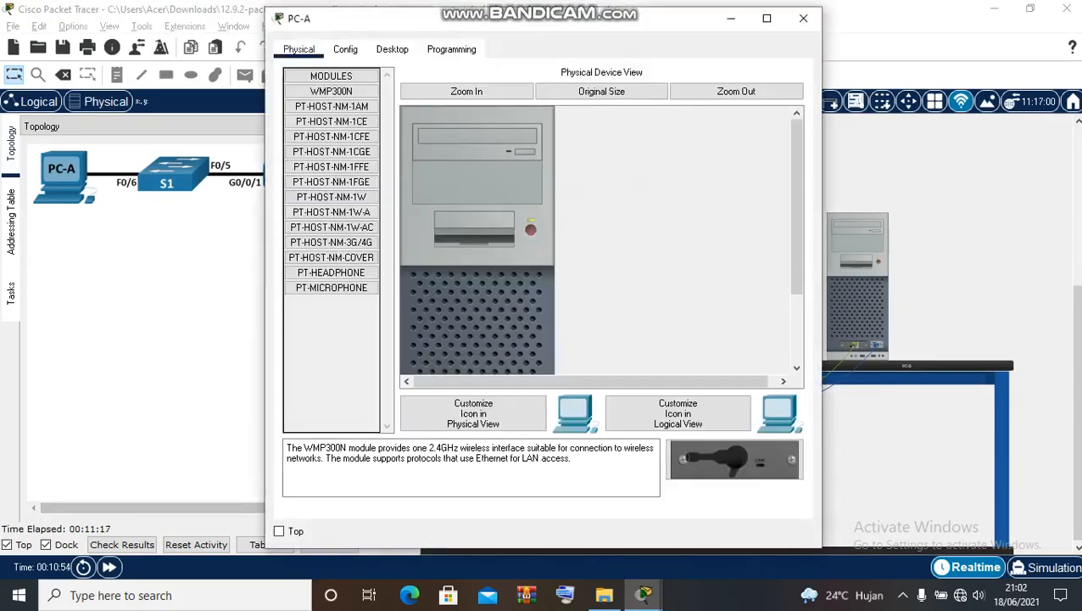
{"action": "left_click", "coordinate": [391, 49]}
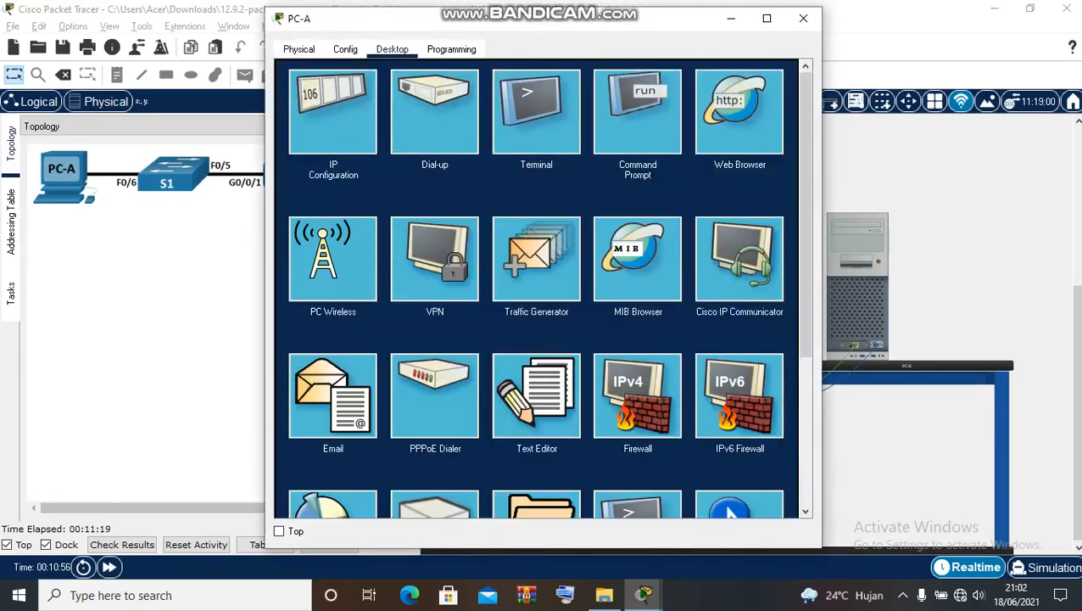
{"action": "left_click", "coordinate": [536, 115]}
{"action": "key", "text": "Return"}
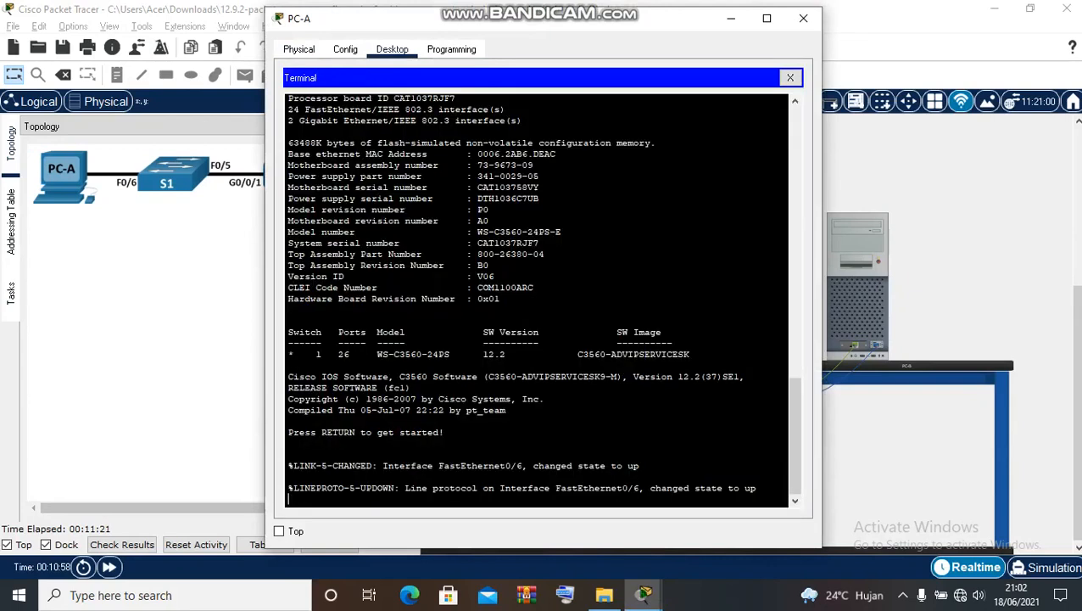
{"action": "key", "text": "Return"}
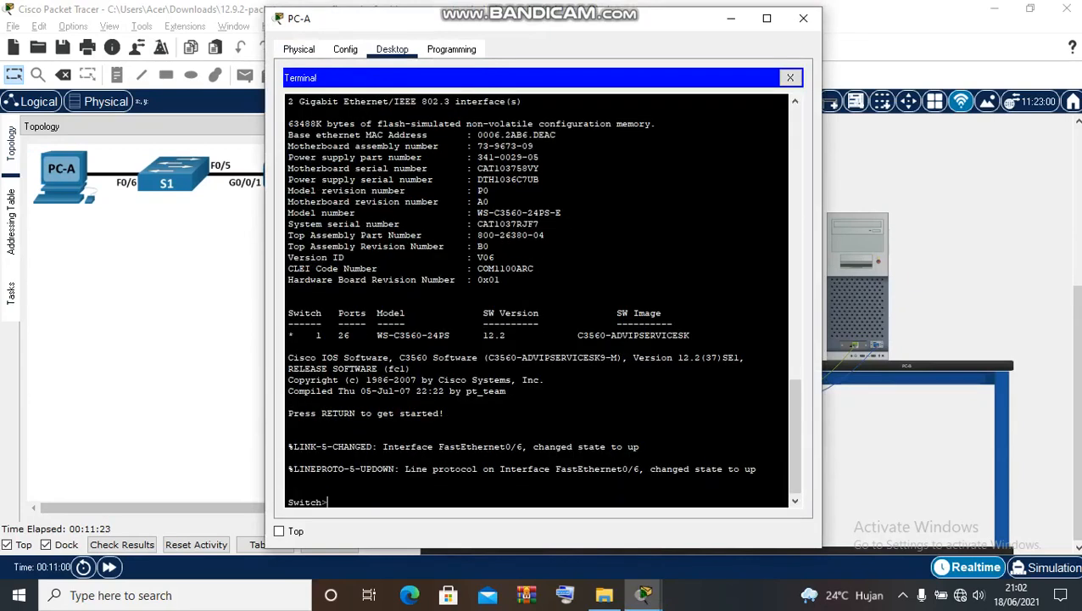
- Set the switch hostname to S1 via en, conf t, hostname S1, exit; close PC-A
{"action": "type", "text": "en"}
{"action": "key", "text": "Return"}
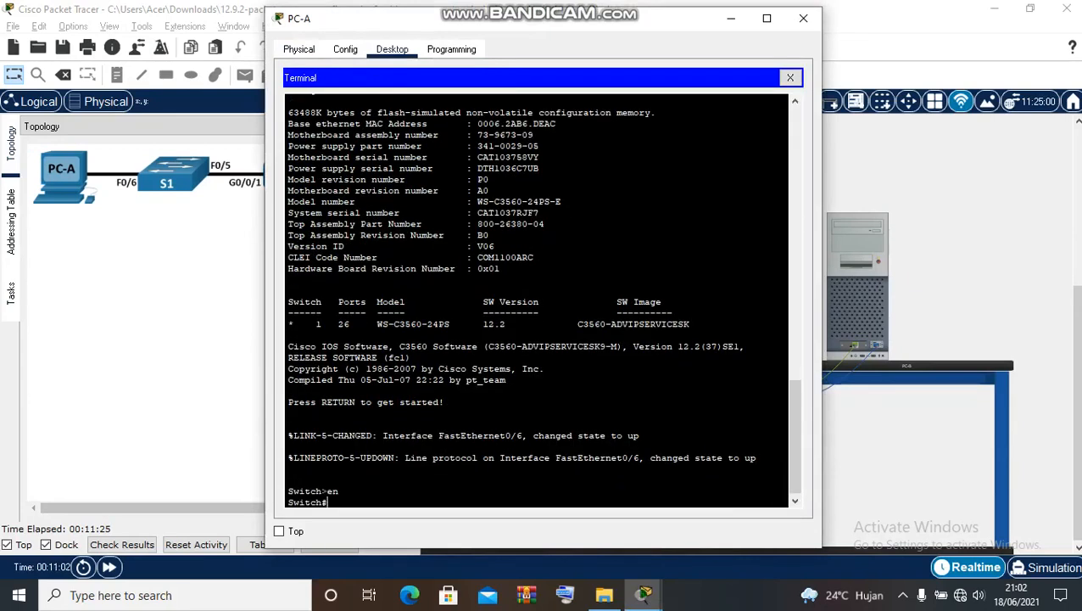
{"action": "type", "text": "conf t"}
{"action": "key", "text": "Return"}
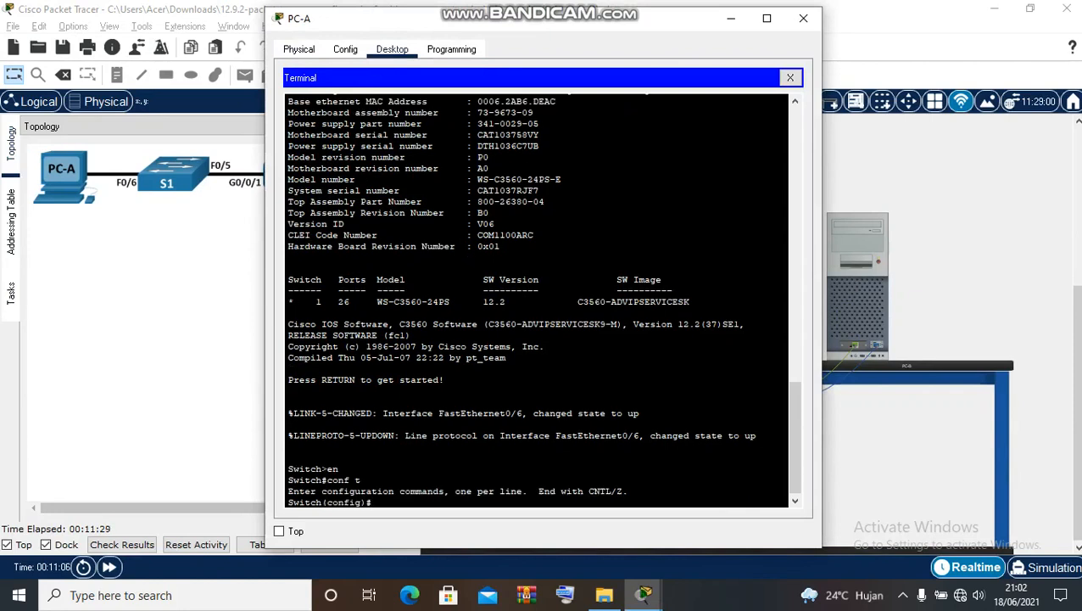
{"action": "type", "text": "hostname S1"}
{"action": "key", "text": "Return"}
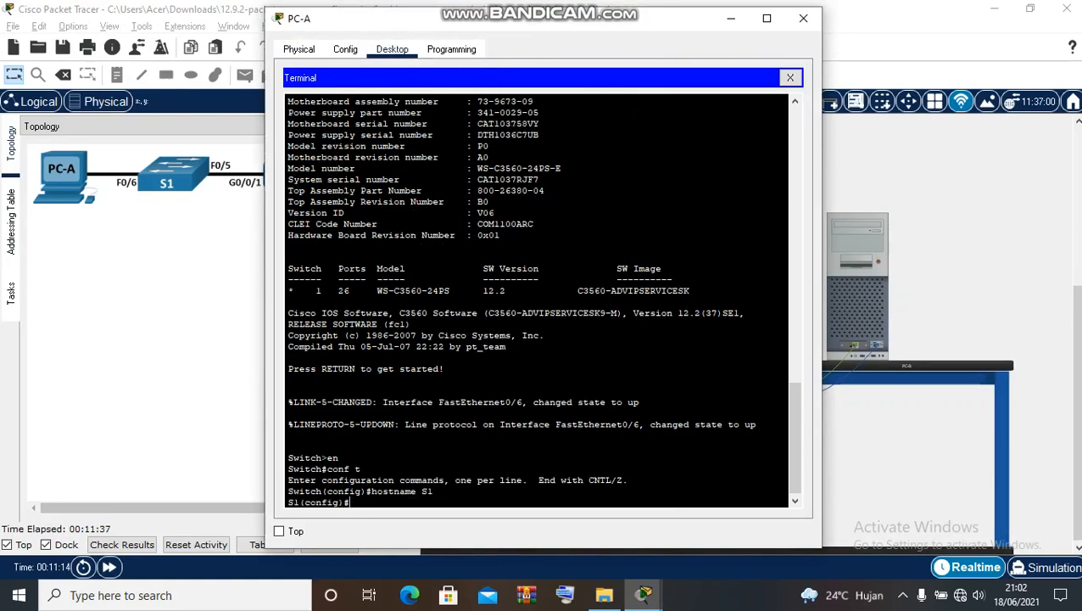
{"action": "left_click_drag", "start_coordinate": [658, 21], "coordinate": [906, 15]}
{"action": "type", "text": "exit"}
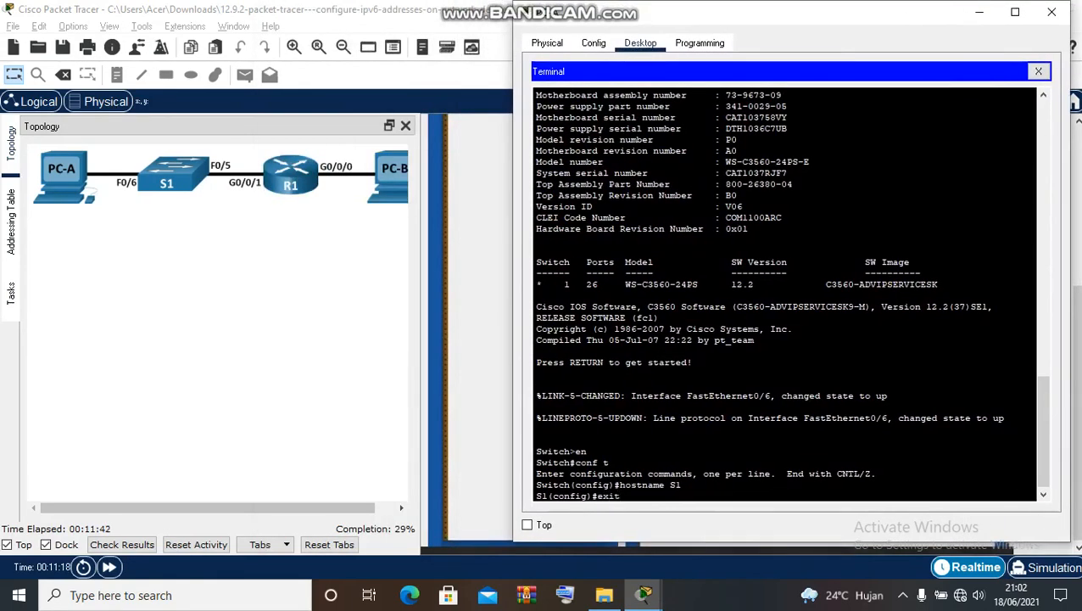
{"action": "key", "text": "Return"}
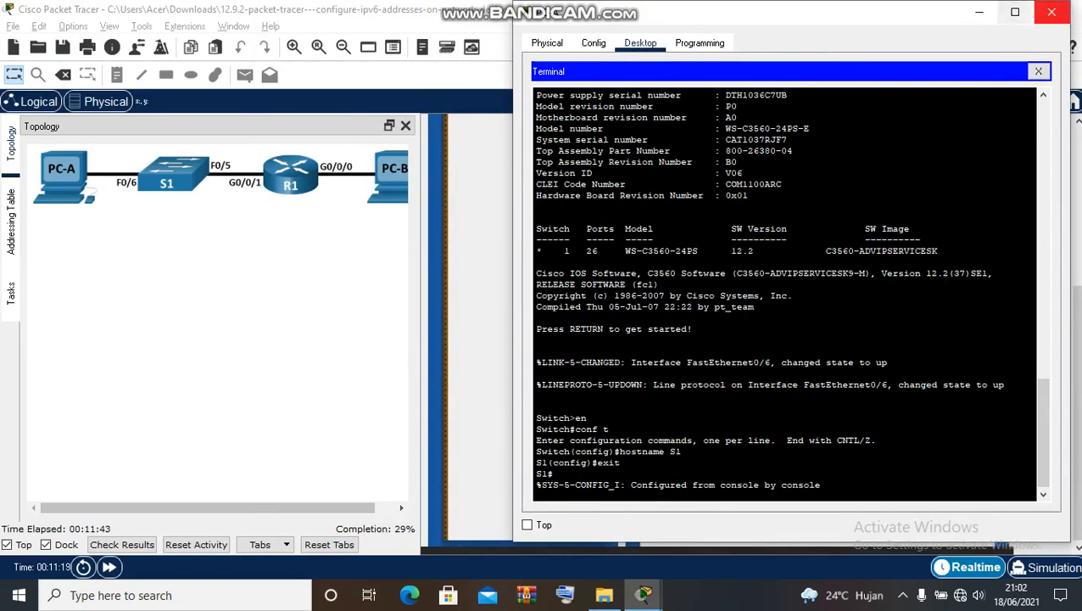
{"action": "left_click", "coordinate": [1052, 12]}
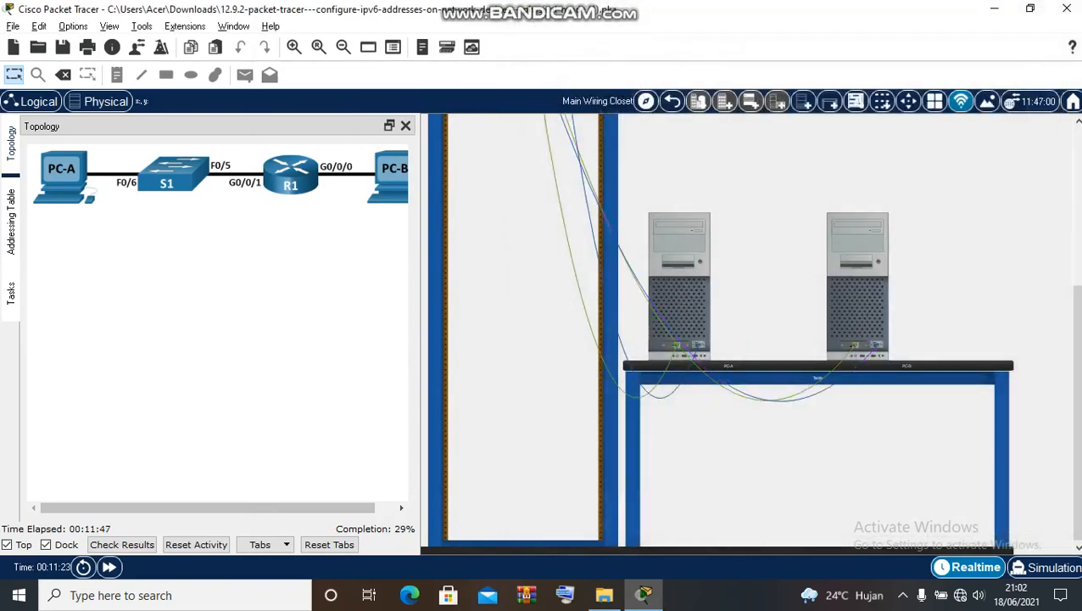
- Open PC-B's terminal to the router console and answer no to the initial configuration dialog
{"action": "mouse_move", "coordinate": [851, 269]}
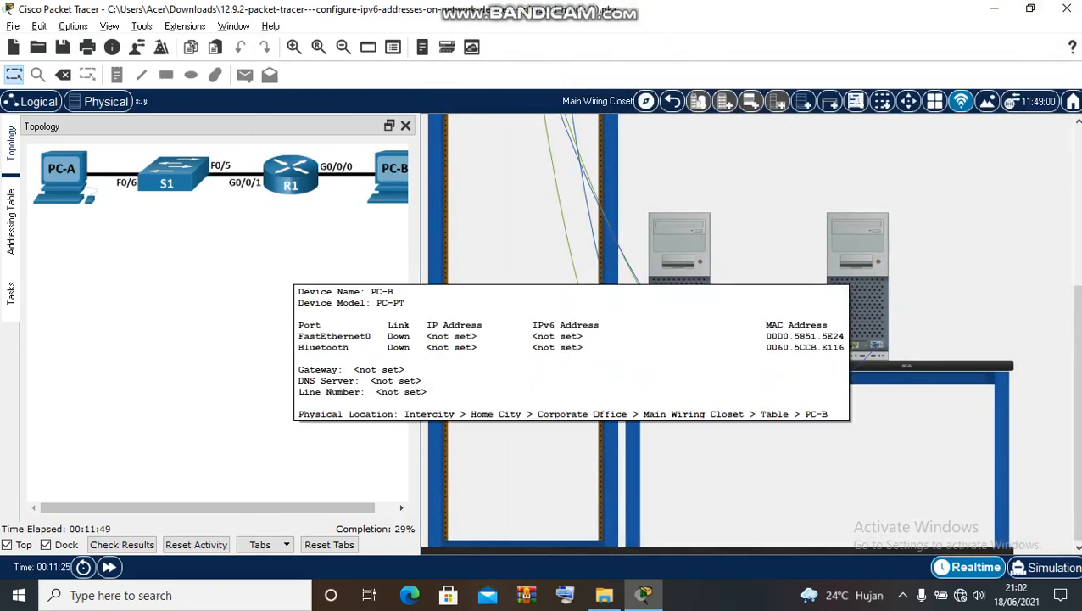
{"action": "left_click", "coordinate": [852, 269]}
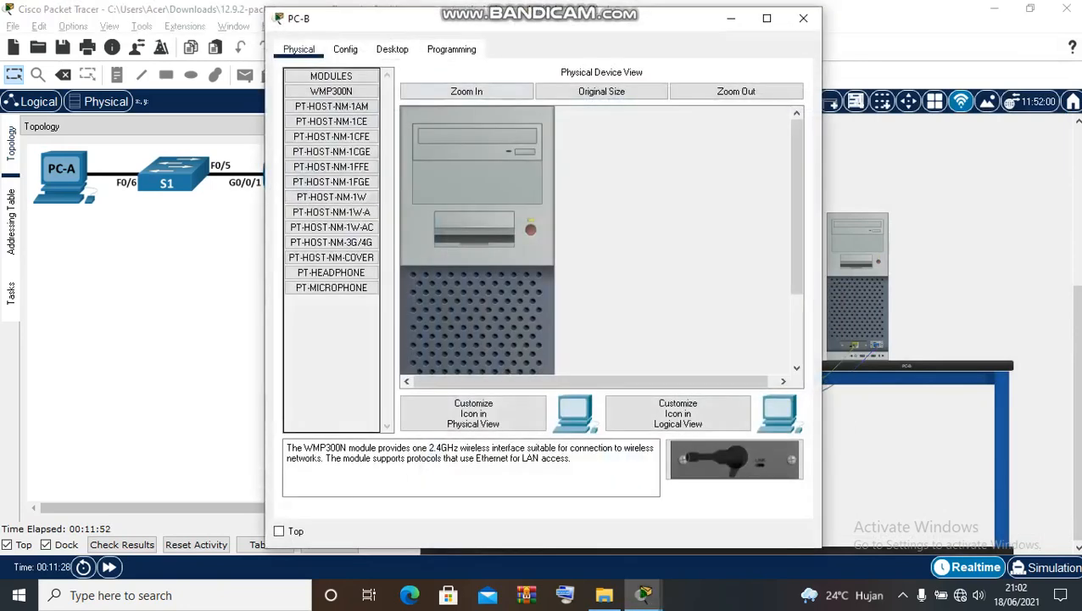
{"action": "left_click", "coordinate": [392, 49]}
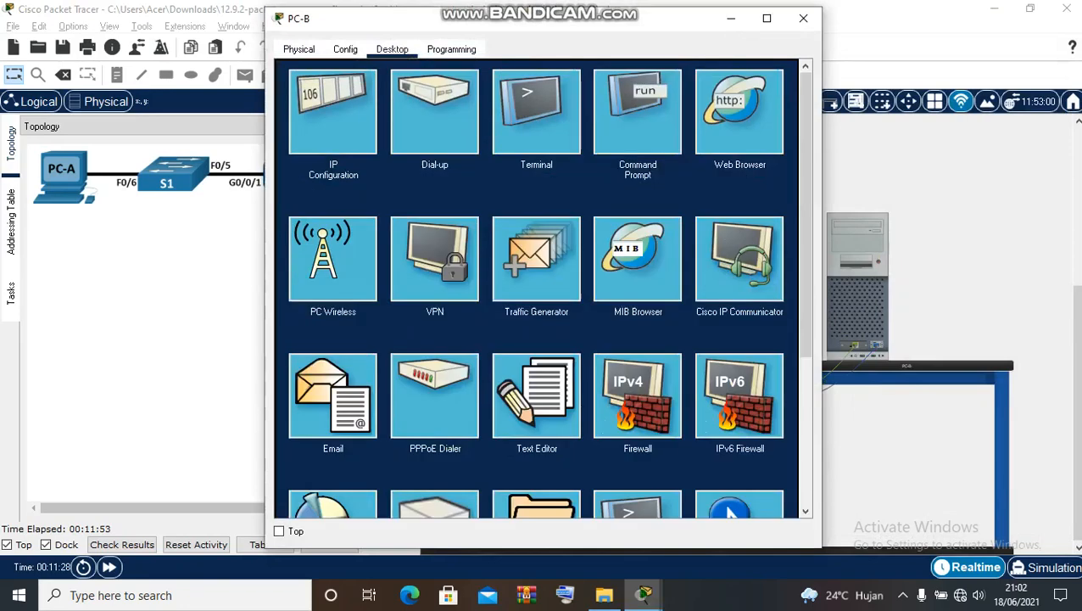
{"action": "left_click", "coordinate": [536, 106]}
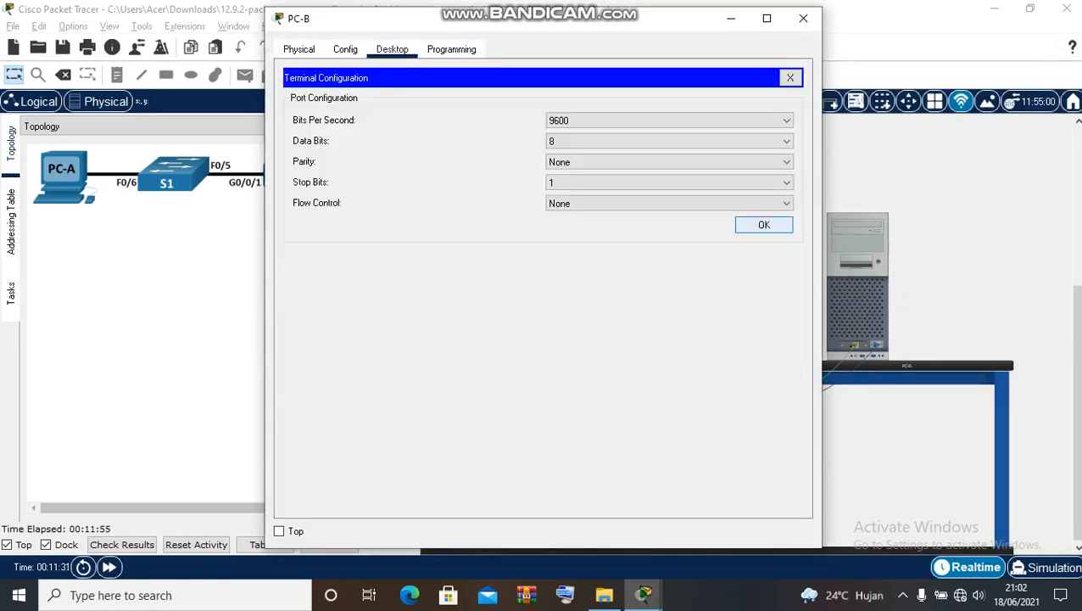
{"action": "left_click", "coordinate": [764, 225]}
{"action": "type", "text": "no"}
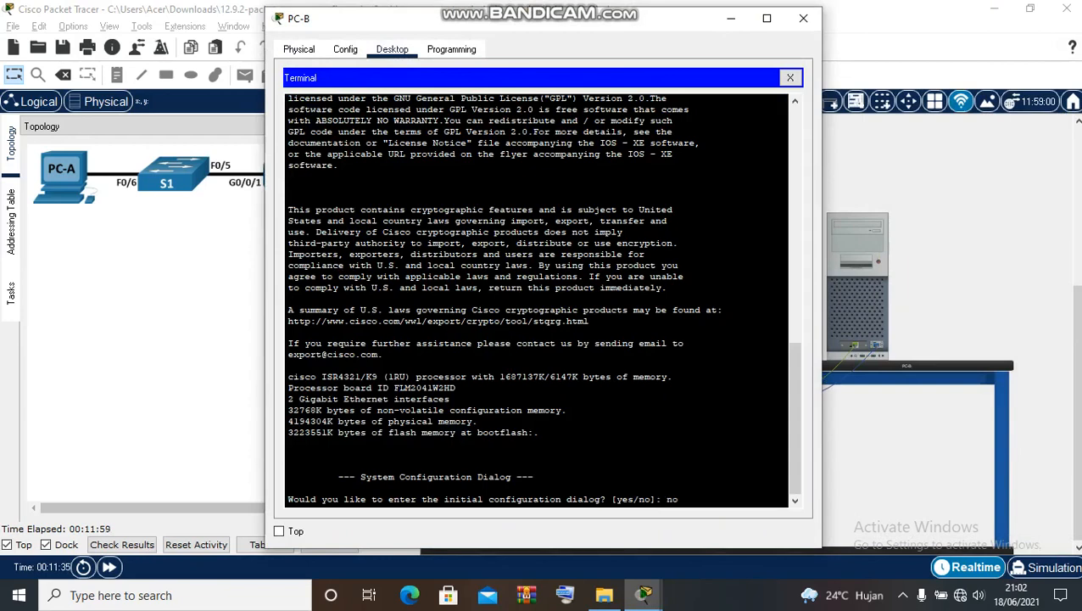
{"action": "key", "text": "Return"}
- Set the router hostname to R1 via en, conf t, hostname R1, then close PC-B
{"action": "key", "text": "Return"}
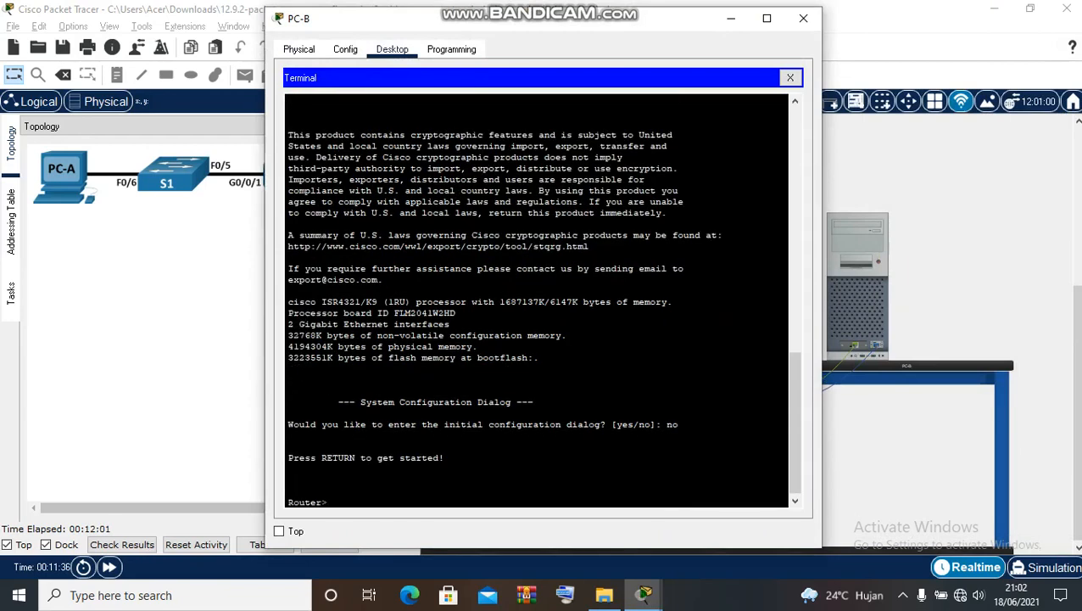
{"action": "type", "text": "en"}
{"action": "key", "text": "Return"}
{"action": "type", "text": "c"}
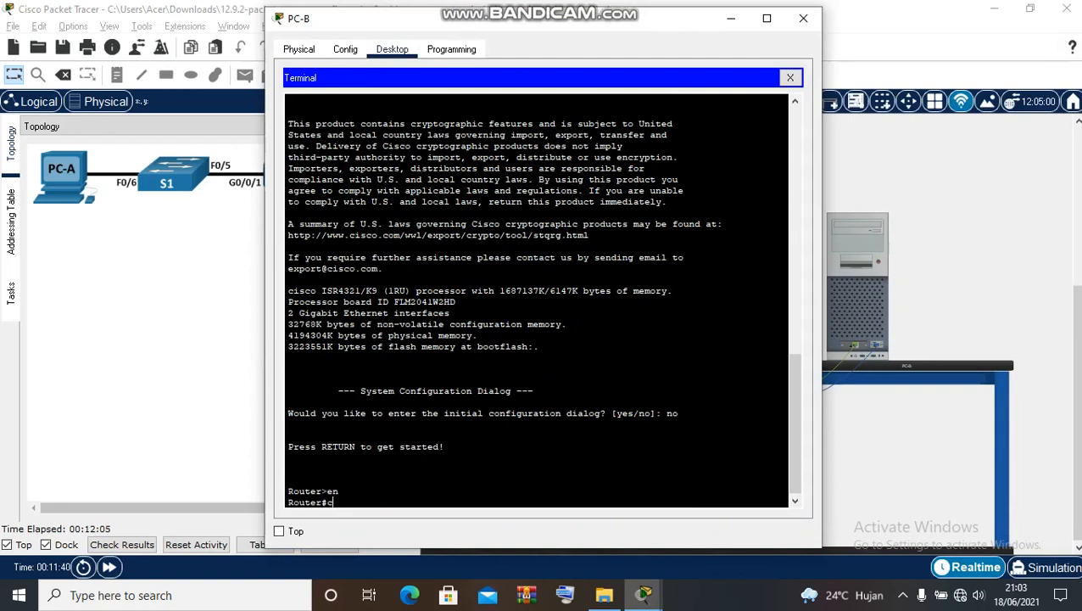
{"action": "type", "text": "of"}
{"action": "key", "text": "BackSpace"}
{"action": "key", "text": "BackSpace"}
{"action": "type", "text": "onf t"}
{"action": "key", "text": "Return"}
{"action": "type", "text": "h"}
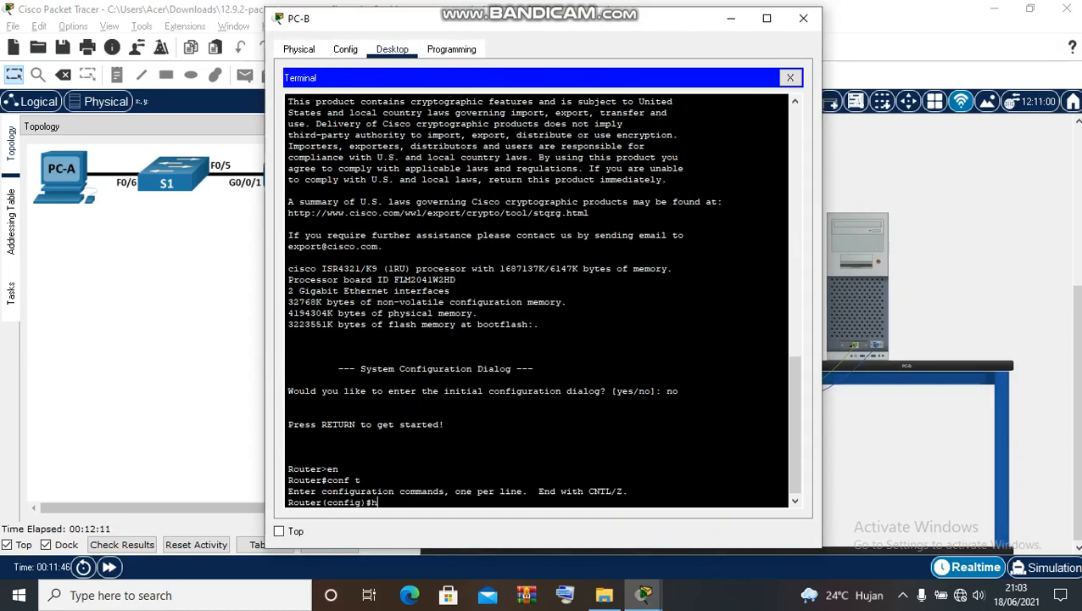
{"action": "type", "text": "ostname R1"}
{"action": "key", "text": "Return"}
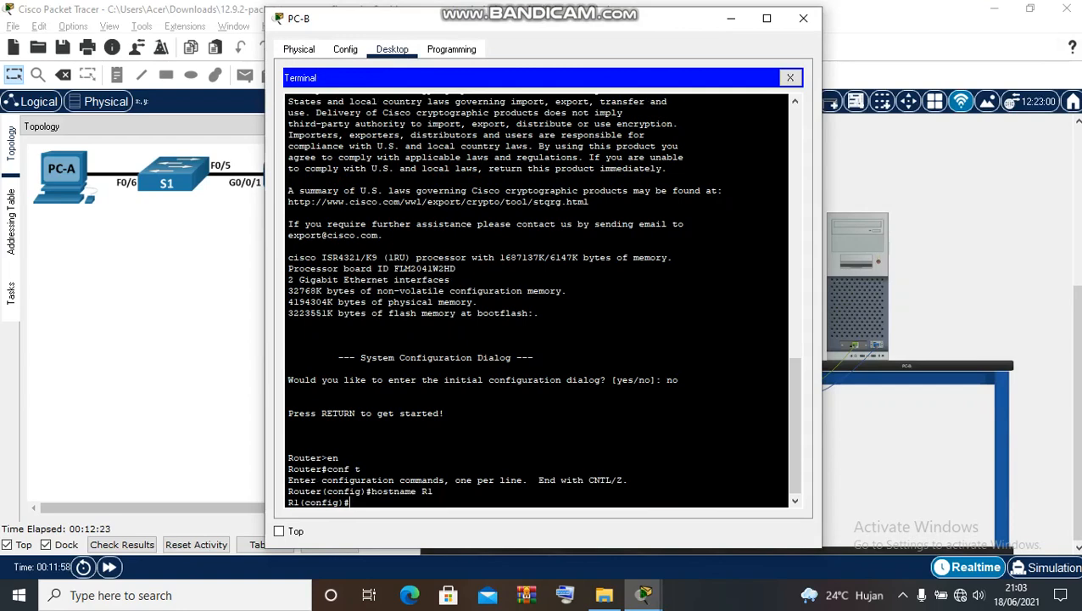
{"action": "left_click", "coordinate": [804, 17]}
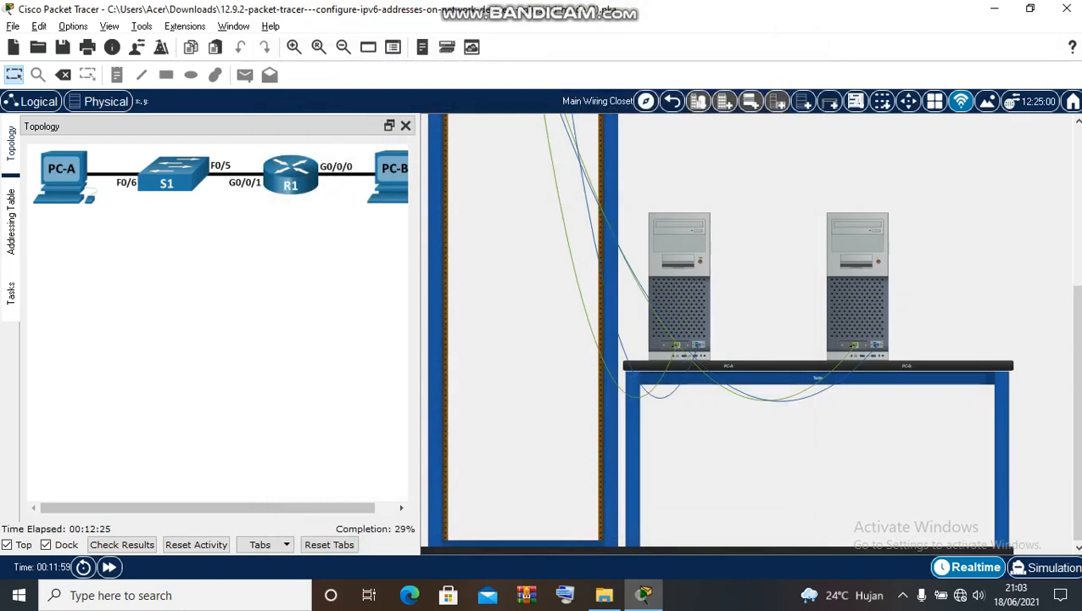
- Reopen PC-A's terminal session to the S1 console
{"action": "left_click", "coordinate": [680, 286]}
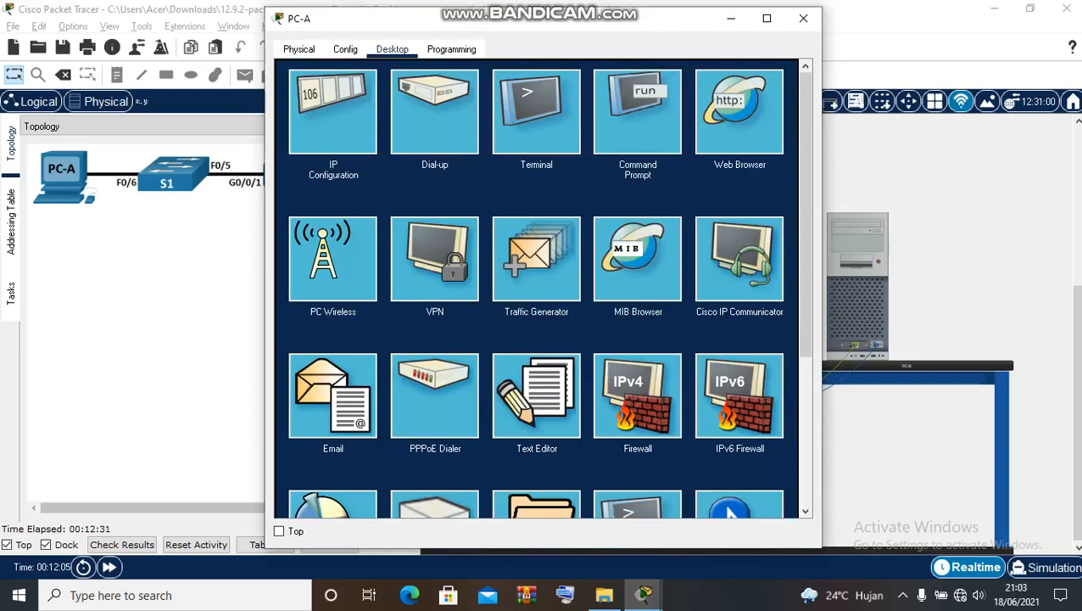
{"action": "left_click", "coordinate": [345, 49]}
{"action": "left_click", "coordinate": [392, 49]}
{"action": "left_click", "coordinate": [536, 112]}
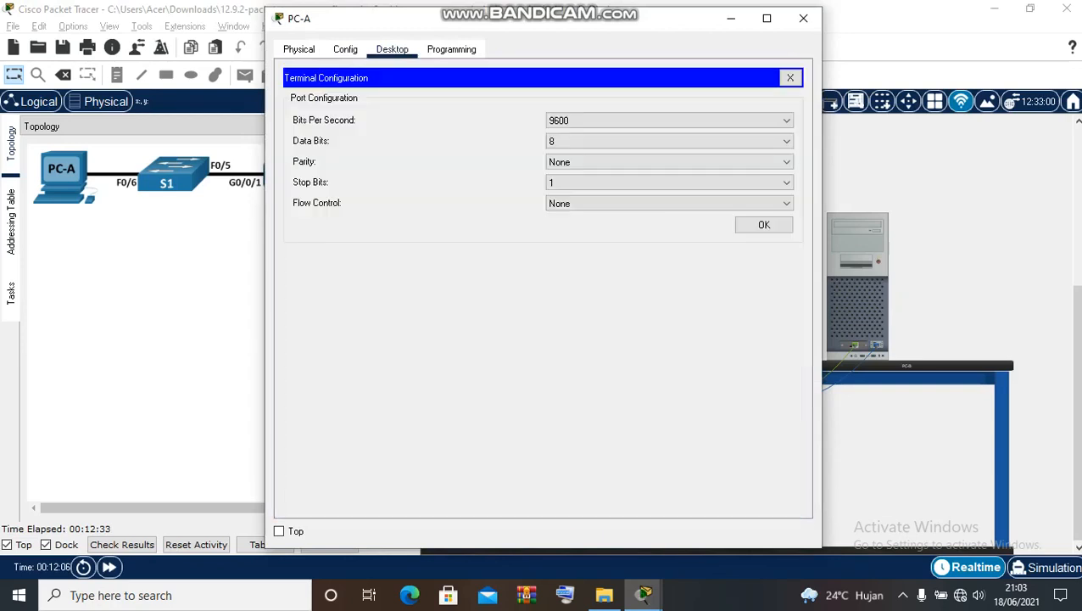
{"action": "left_click", "coordinate": [764, 225]}
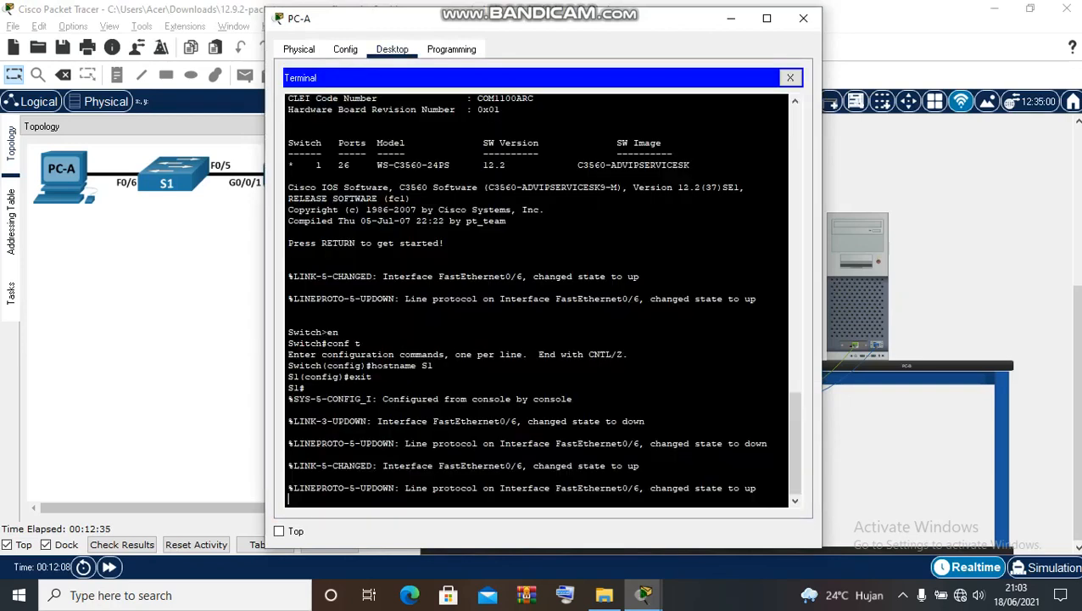
- Highlight the hostname S1 and exit lines, close PC-A, and show the Tasks panel
{"action": "left_click", "coordinate": [432, 365]}
{"action": "left_click_drag", "start_coordinate": [431, 366], "coordinate": [371, 376]}
{"action": "left_click", "coordinate": [373, 377]}
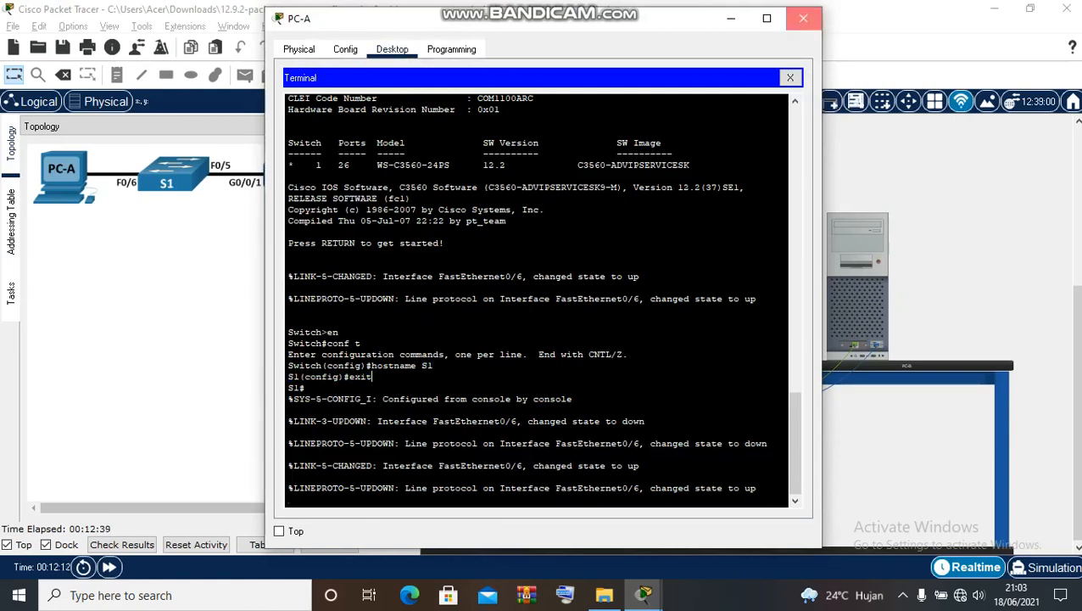
{"action": "left_click", "coordinate": [803, 17]}
{"action": "left_click", "coordinate": [11, 293]}
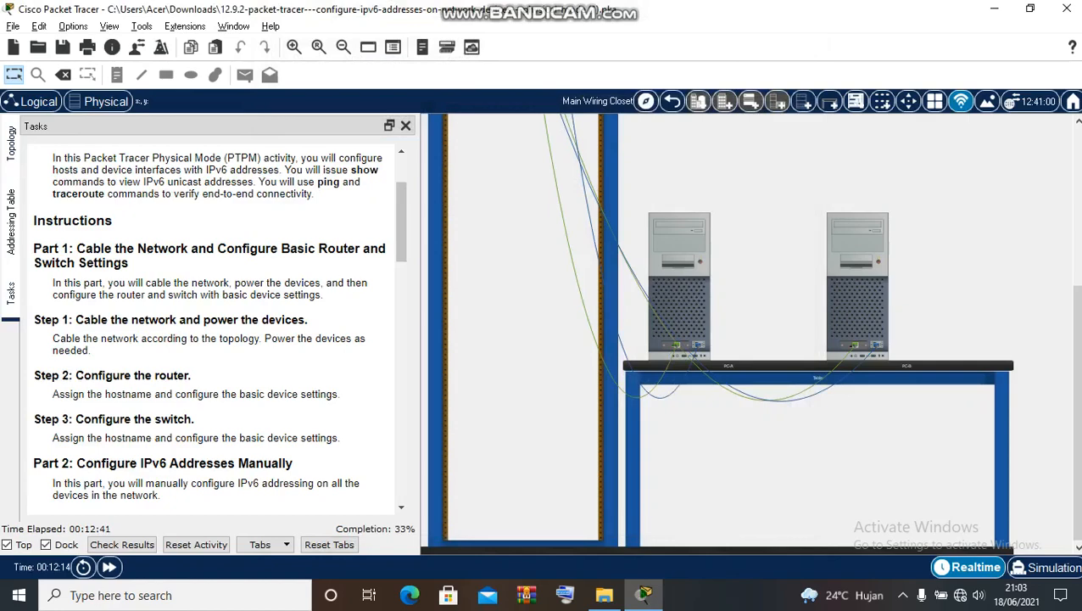
- Scroll the Tasks to Part 2 Step 1a on R1 IPv6 addresses, then show the Addressing Table
{"action": "scroll", "coordinate": [400, 221], "scroll_direction": "down", "scroll_amount": 3}
{"action": "scroll", "coordinate": [212, 331], "scroll_direction": "down", "scroll_amount": 5}
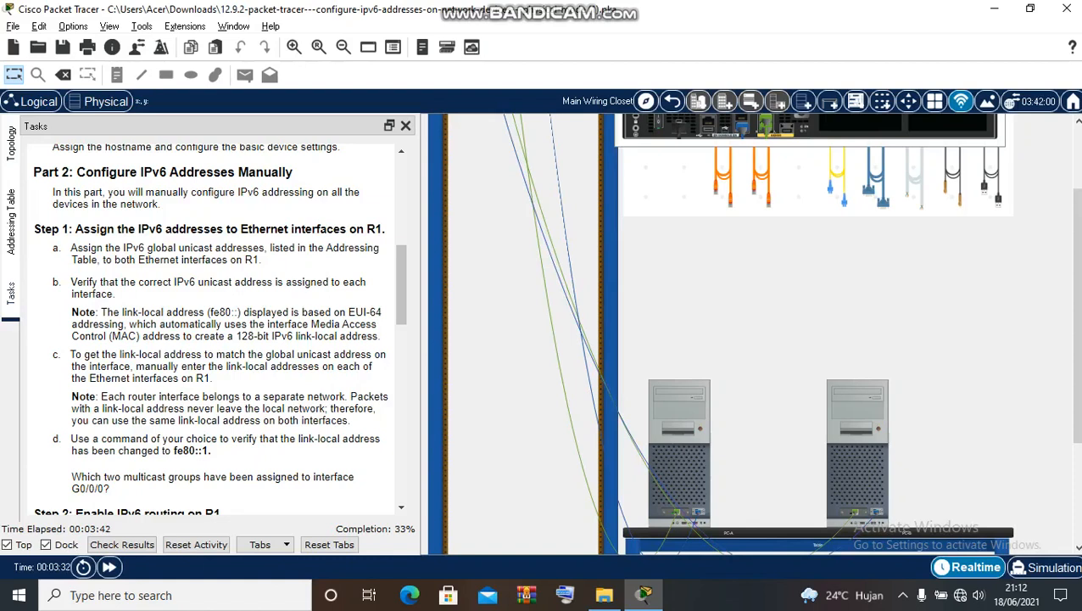
{"action": "left_click_drag", "start_coordinate": [58, 247], "coordinate": [261, 259]}
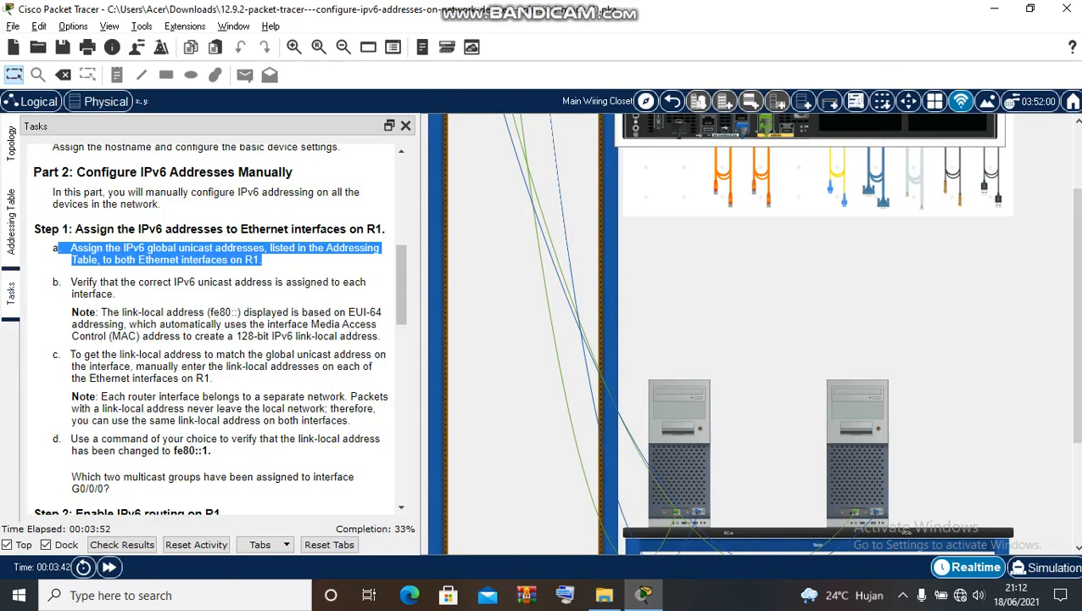
{"action": "left_click", "coordinate": [11, 222]}
{"action": "left_click_drag", "start_coordinate": [267, 508], "coordinate": [166, 507]}
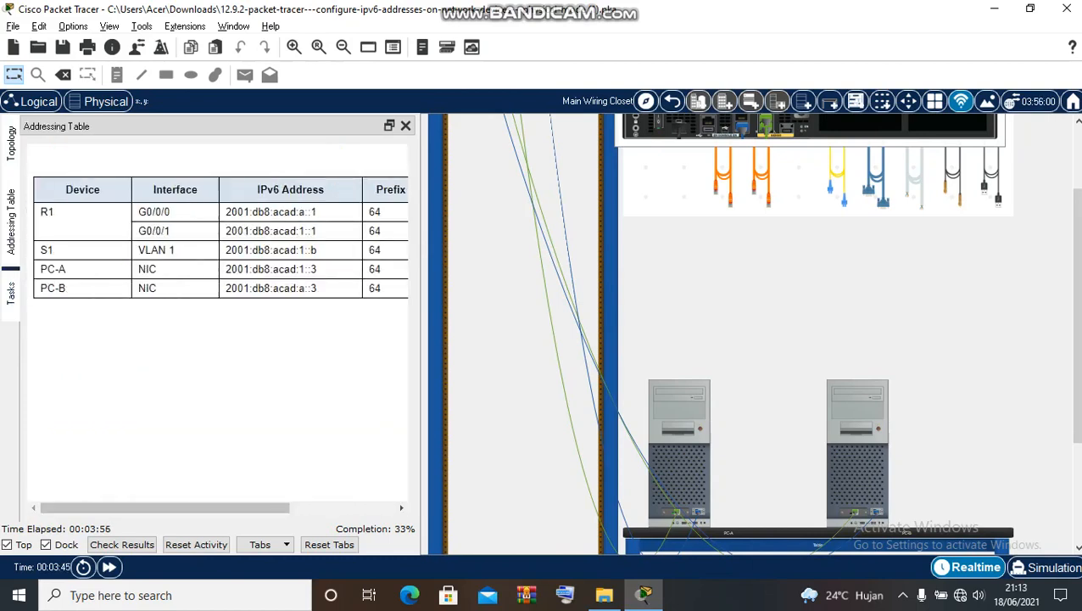
- Mark R1's G0/0/0 address in the table and open PC-B's terminal connection
{"action": "left_click_drag", "start_coordinate": [139, 212], "coordinate": [171, 212]}
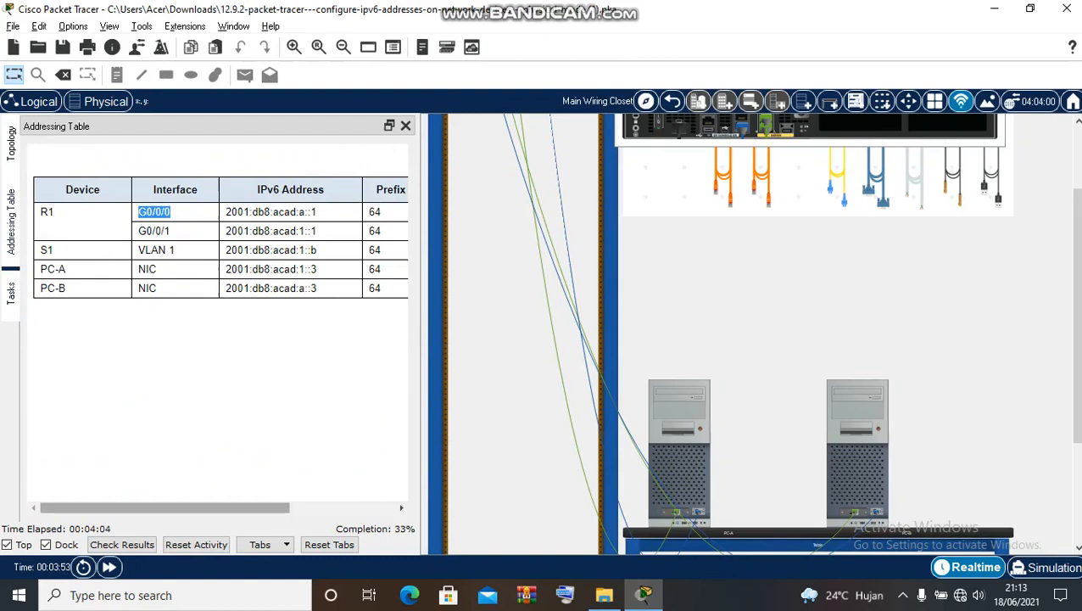
{"action": "mouse_move", "coordinate": [182, 507]}
{"action": "left_mouse_down"}
{"action": "mouse_move", "coordinate": [210, 507]}
{"action": "mouse_move", "coordinate": [180, 508]}
{"action": "left_mouse_up"}
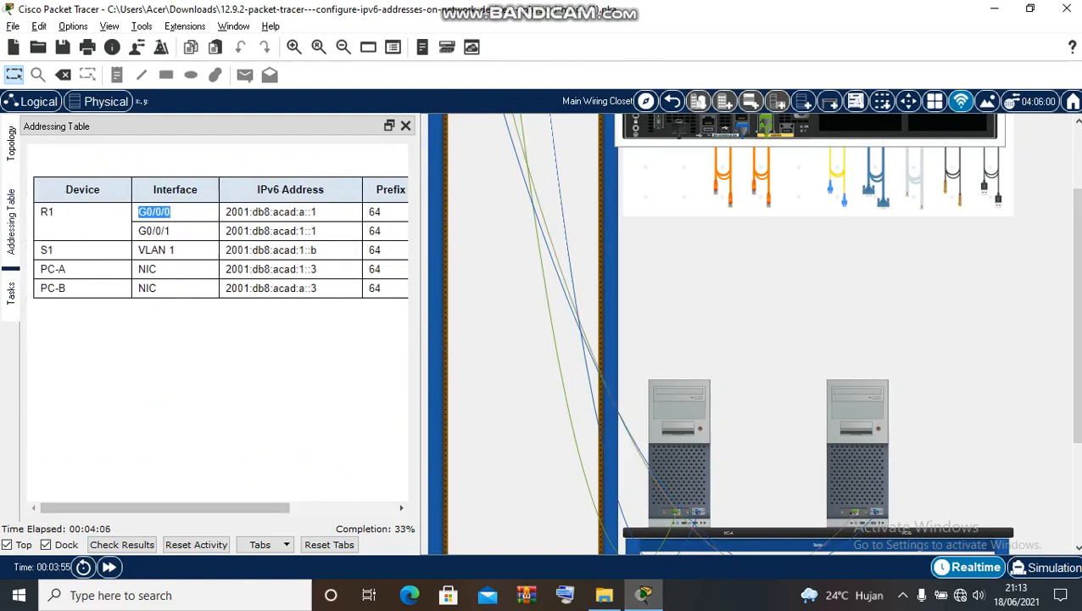
{"action": "mouse_move", "coordinate": [858, 466]}
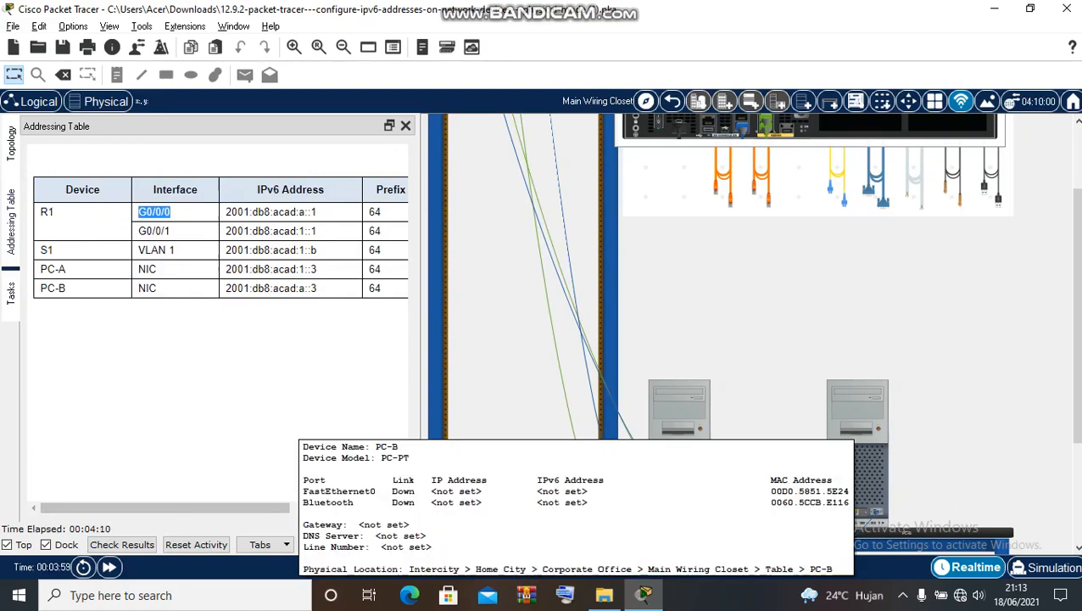
{"action": "left_click", "coordinate": [857, 466]}
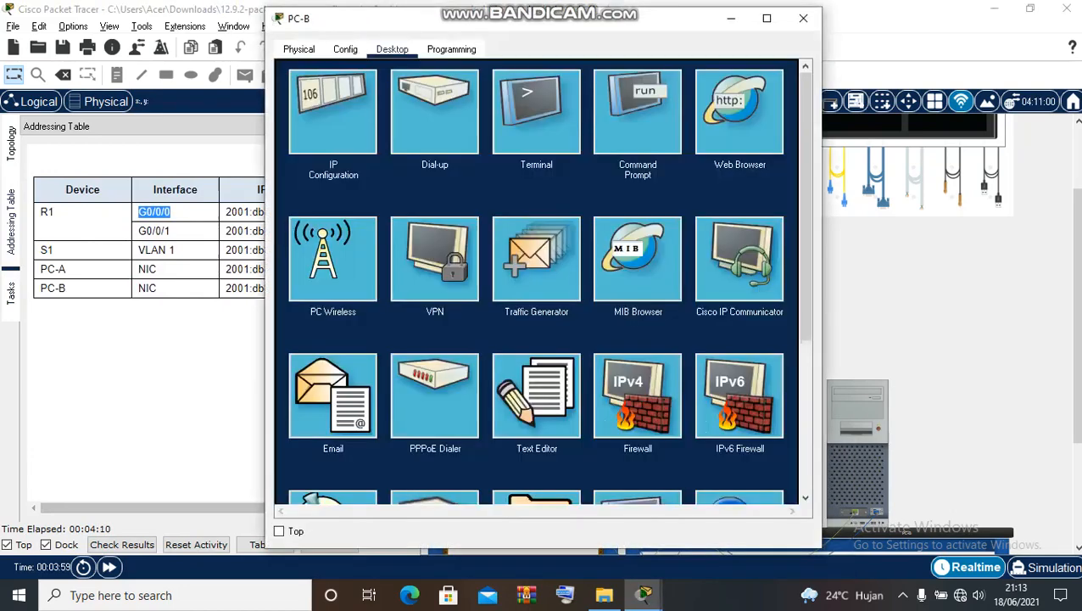
{"action": "left_click", "coordinate": [539, 101]}
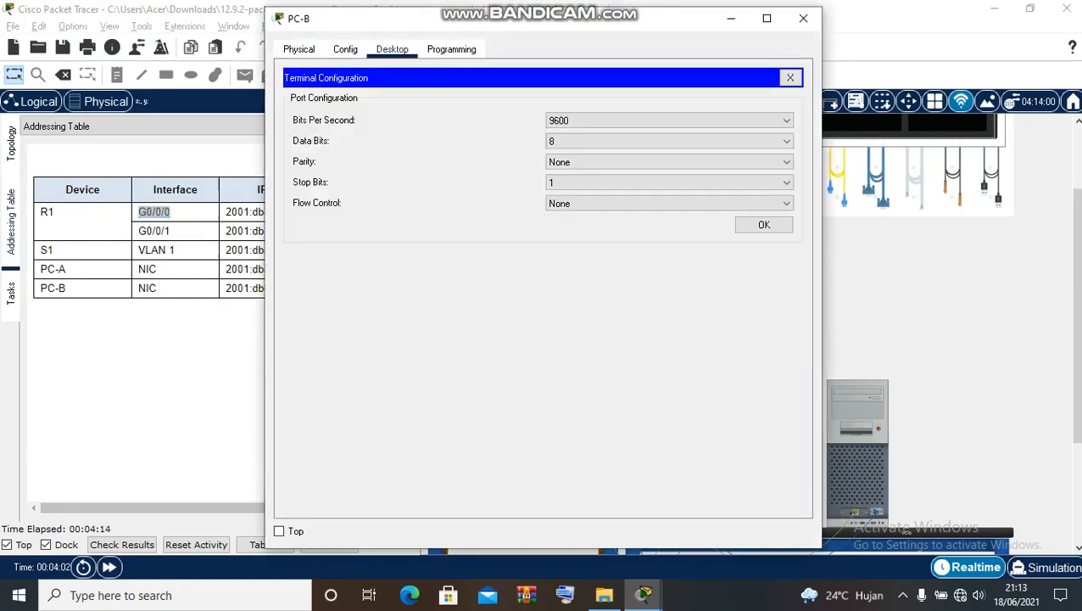
{"action": "key", "text": "Return"}
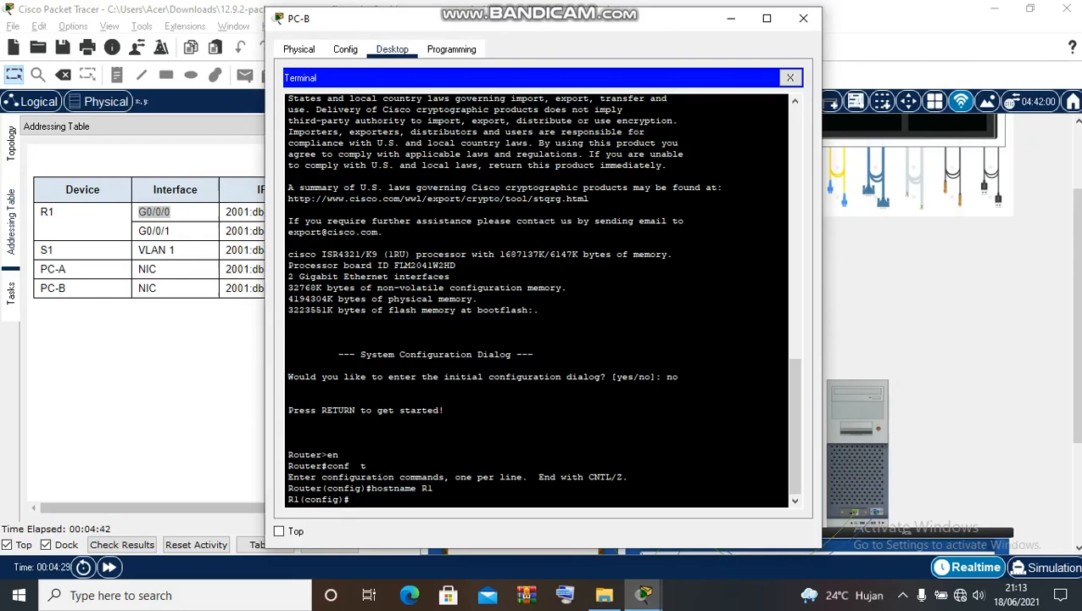
- Move and minimize the PC-B terminal window, then clear the addressing table selection
{"action": "left_click_drag", "start_coordinate": [397, 20], "coordinate": [571, 17]}
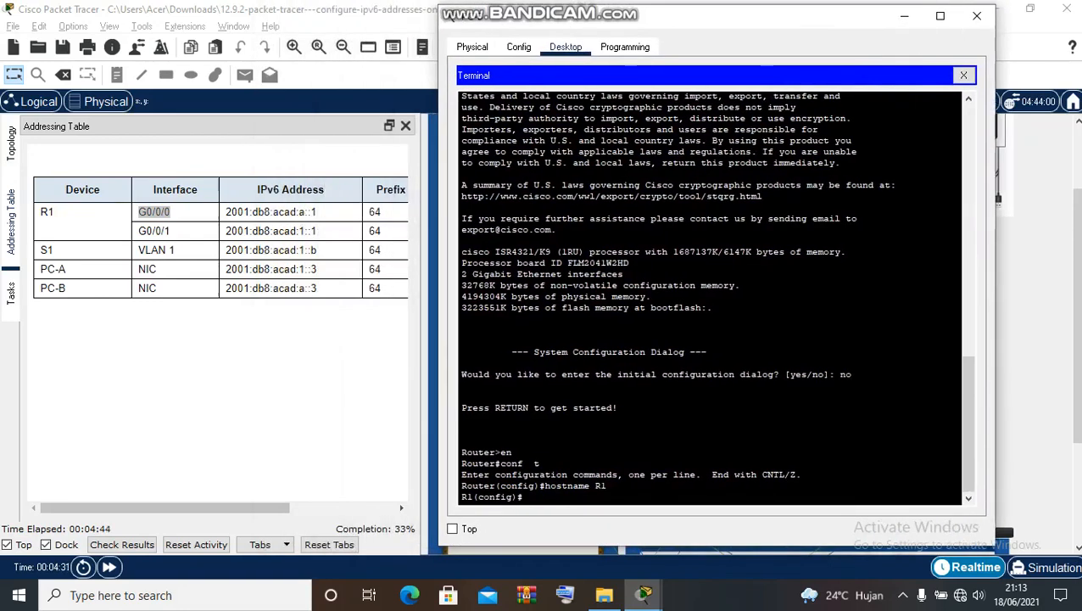
{"action": "left_click", "coordinate": [905, 16]}
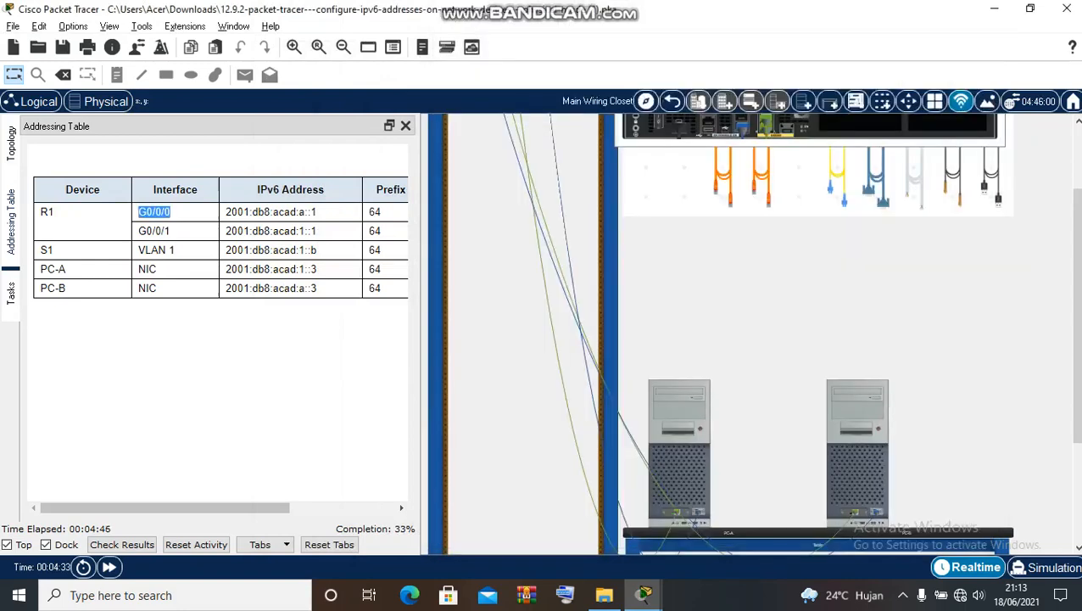
{"action": "left_click", "coordinate": [154, 212]}
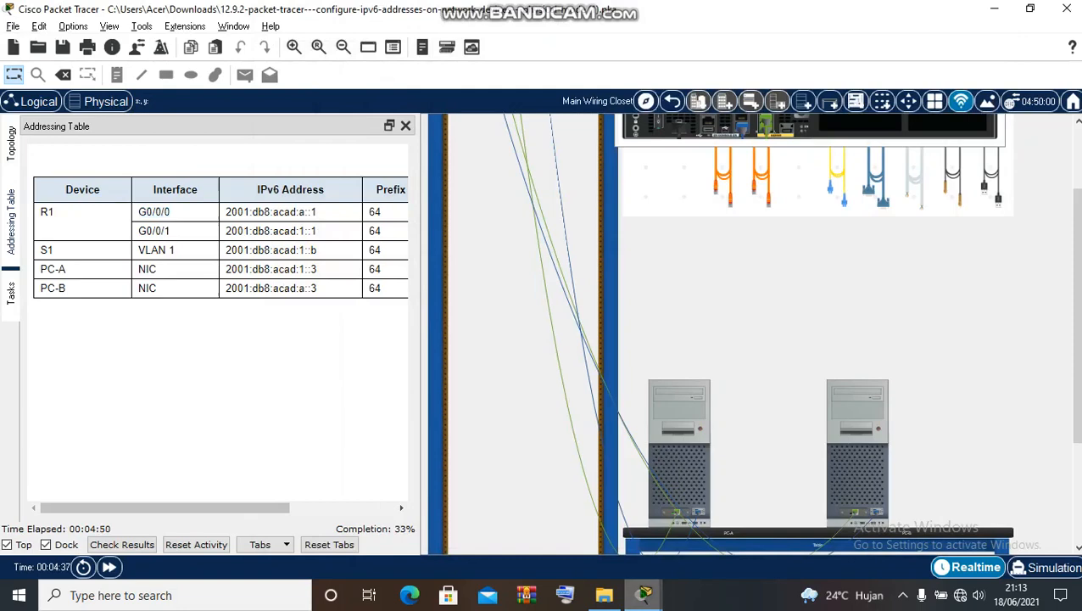
- Bring R1's terminal to the front, keep it on top, and enter interface g0/0/0
{"action": "mouse_move", "coordinate": [644, 594]}
{"action": "left_click", "coordinate": [729, 524]}
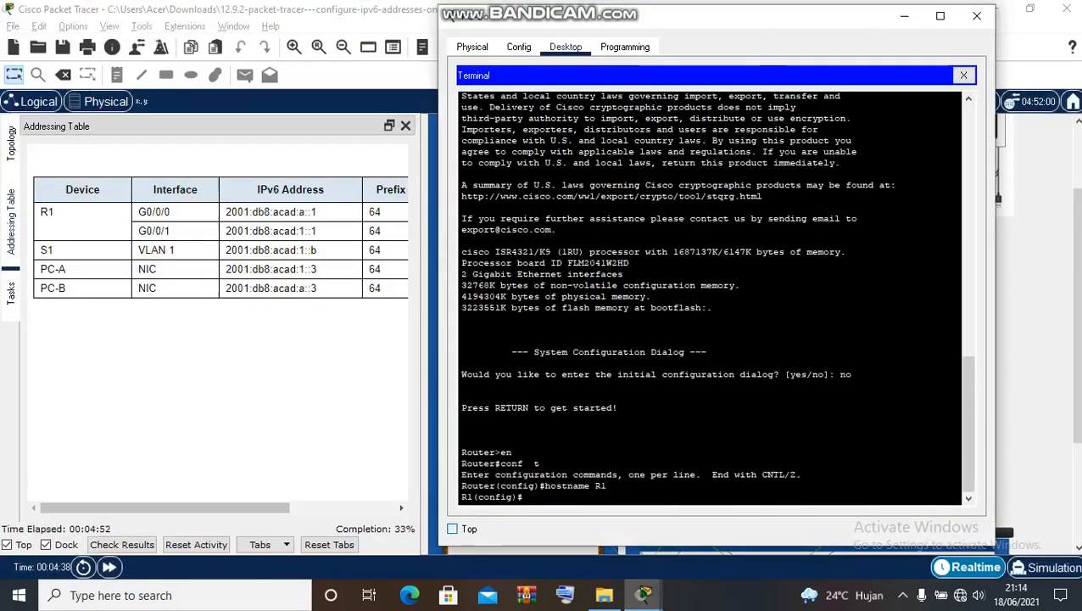
{"action": "left_click", "coordinate": [452, 528]}
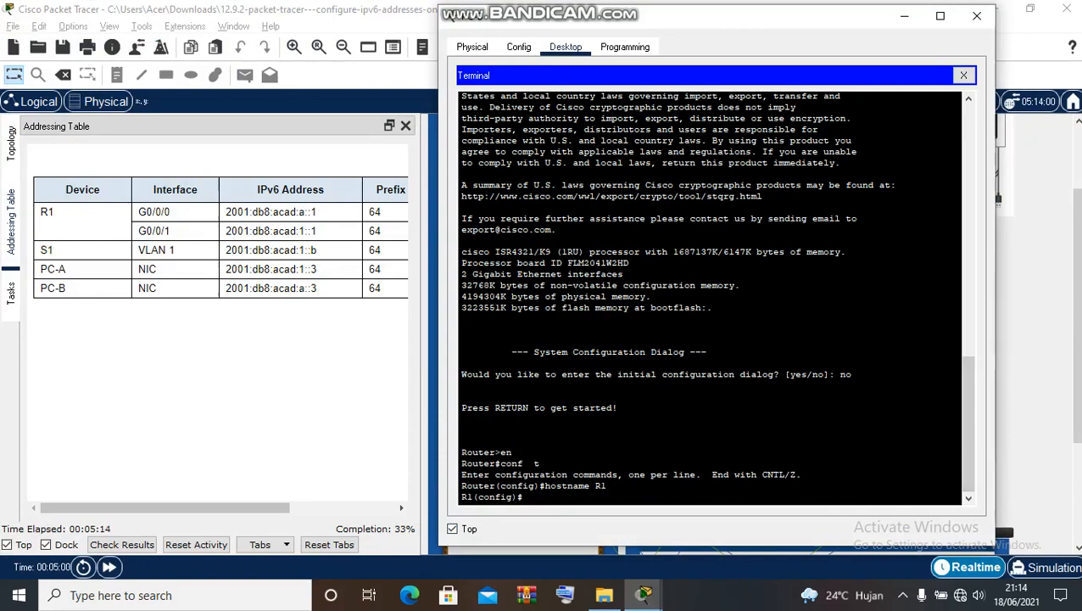
{"action": "type", "text": "interface g0/"}
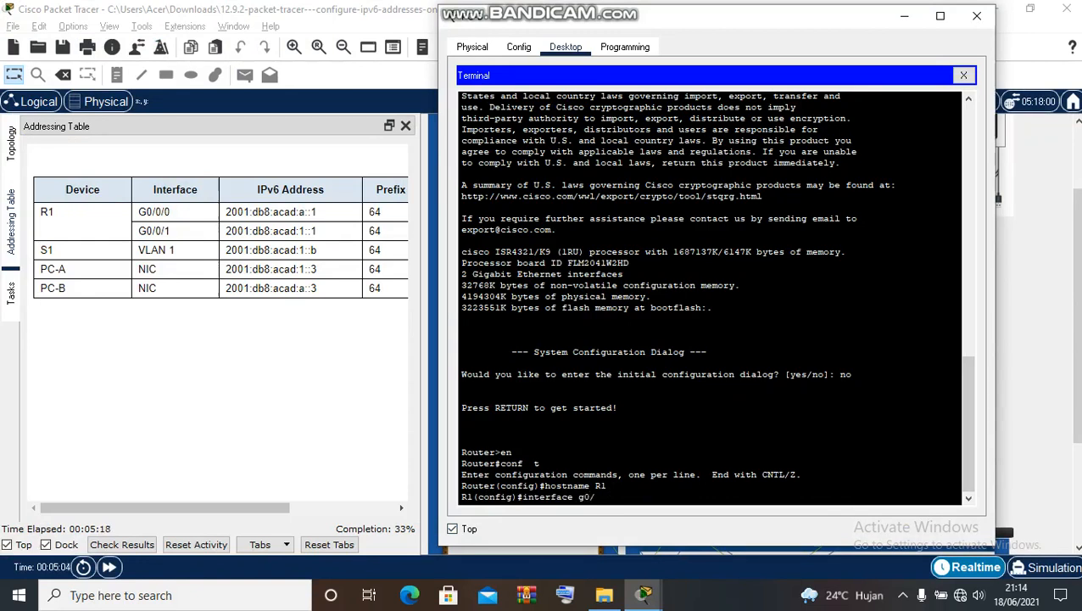
{"action": "type", "text": "0/0"}
{"action": "key", "text": "Return"}
- Assign 2001:db8:acad:a::1/64 to G0/0/0 and enable it with no shutdown
{"action": "type", "text": "ipv"}
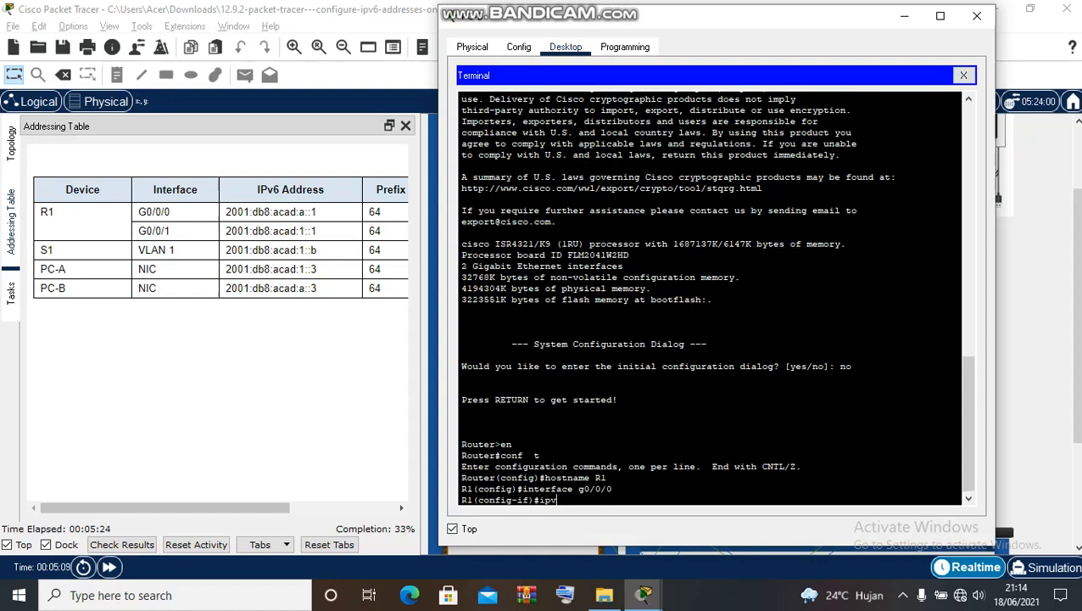
{"action": "type", "text": "6 address"}
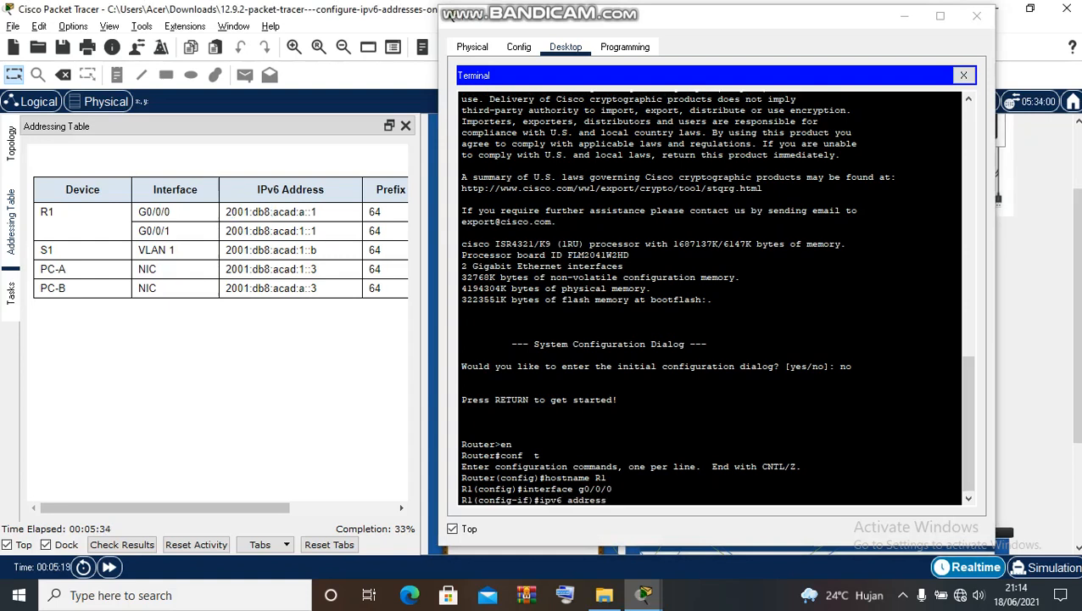
{"action": "left_click_drag", "start_coordinate": [226, 212], "coordinate": [317, 212]}
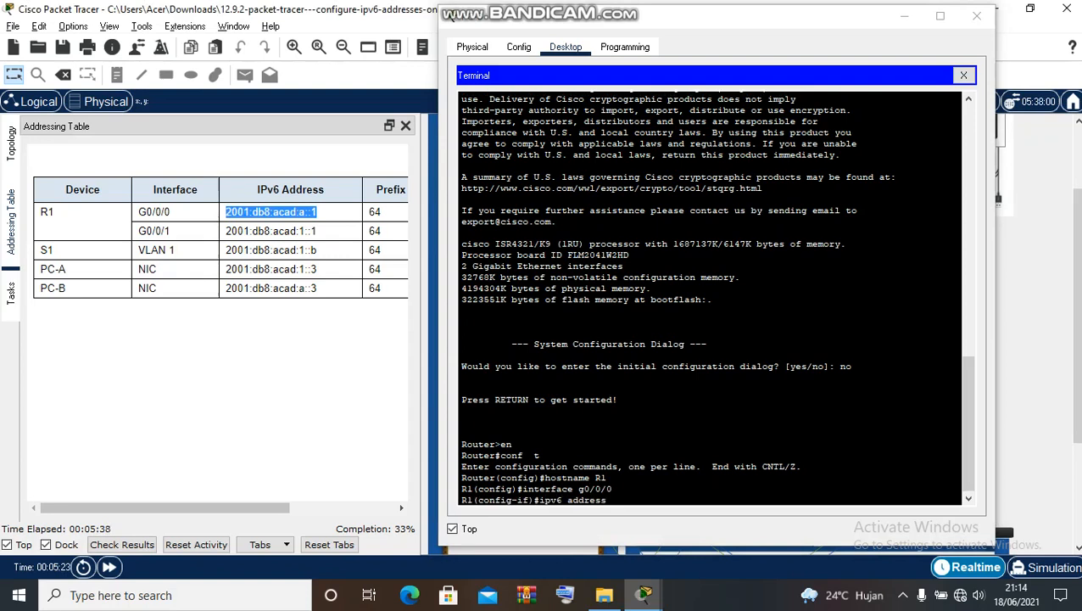
{"action": "left_click", "coordinate": [612, 500]}
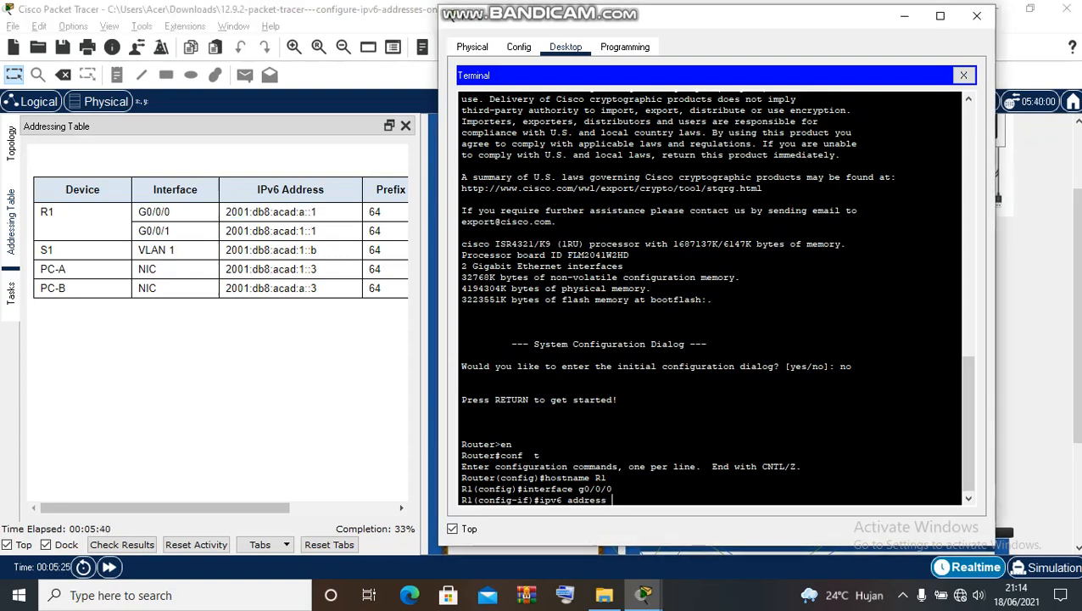
{"action": "type", "text": "2001:"}
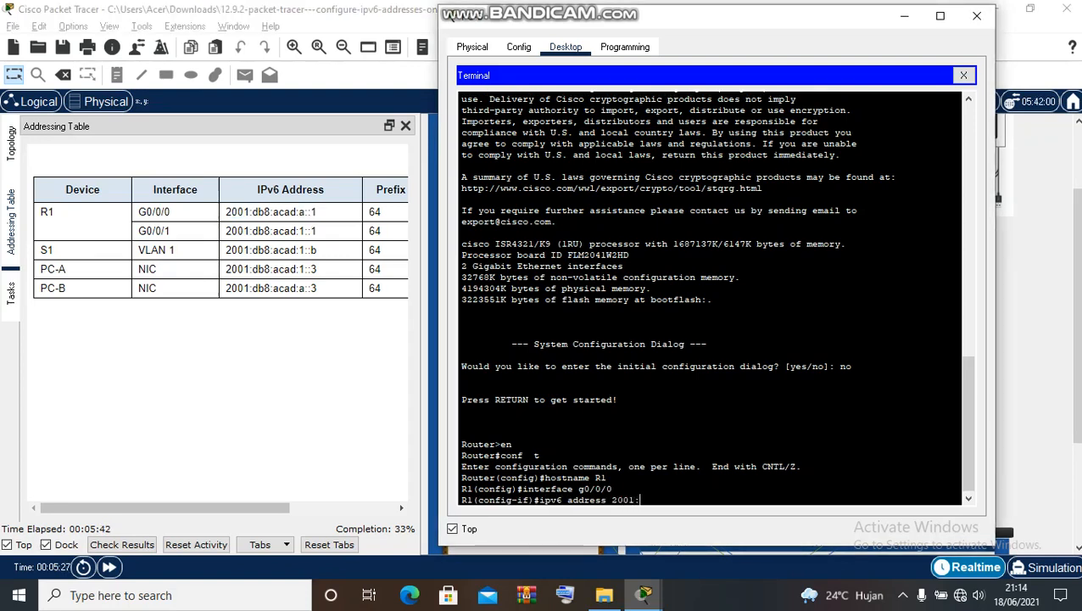
{"action": "type", "text": "db8:acad:a::"}
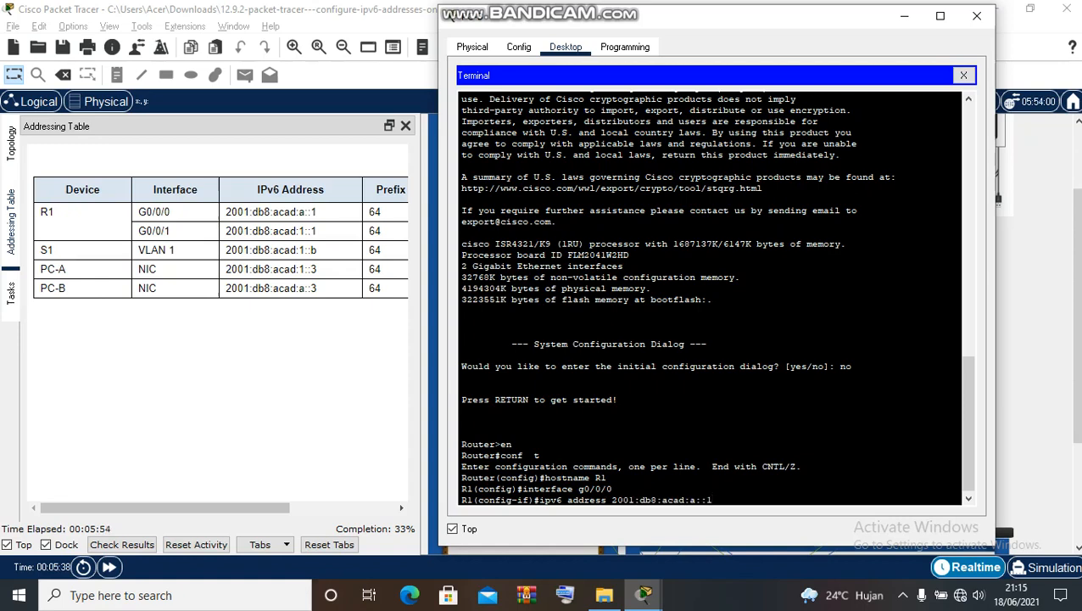
{"action": "type", "text": "1/64"}
{"action": "key", "text": "Return"}
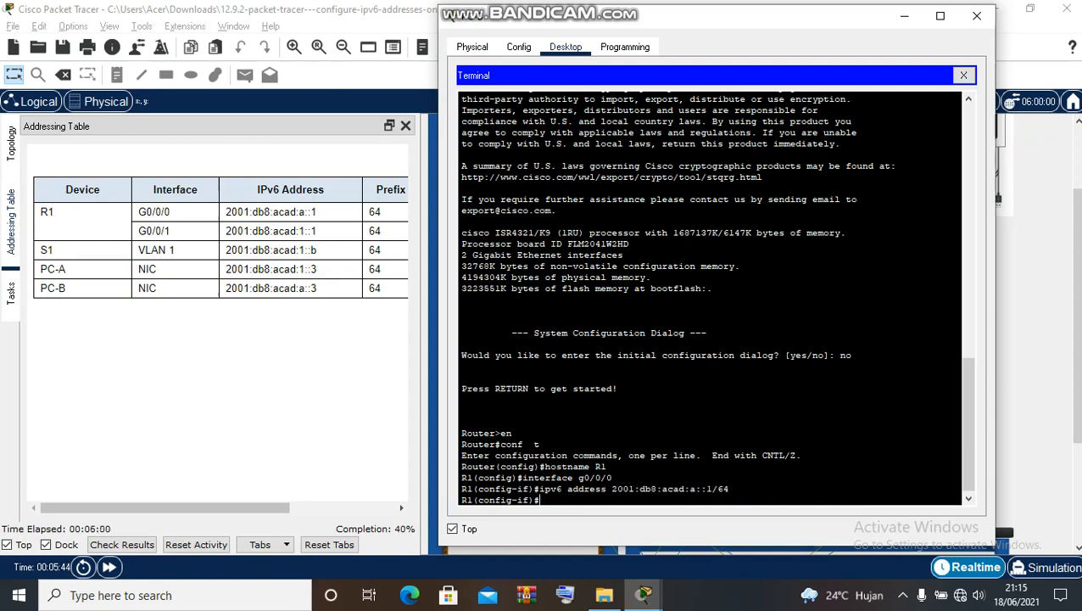
{"action": "type", "text": "no shutdown"}
{"action": "key", "text": "Return"}
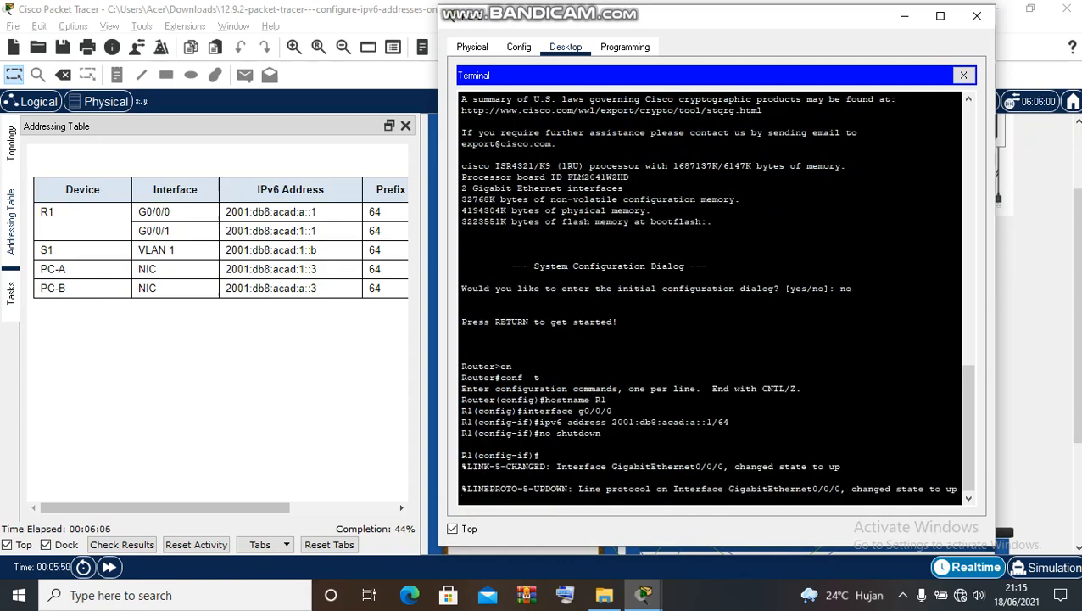
- Leave G0/0/0 and enter interface g0/0/1 configuration
{"action": "type", "text": "exit"}
{"action": "key", "text": "Return"}
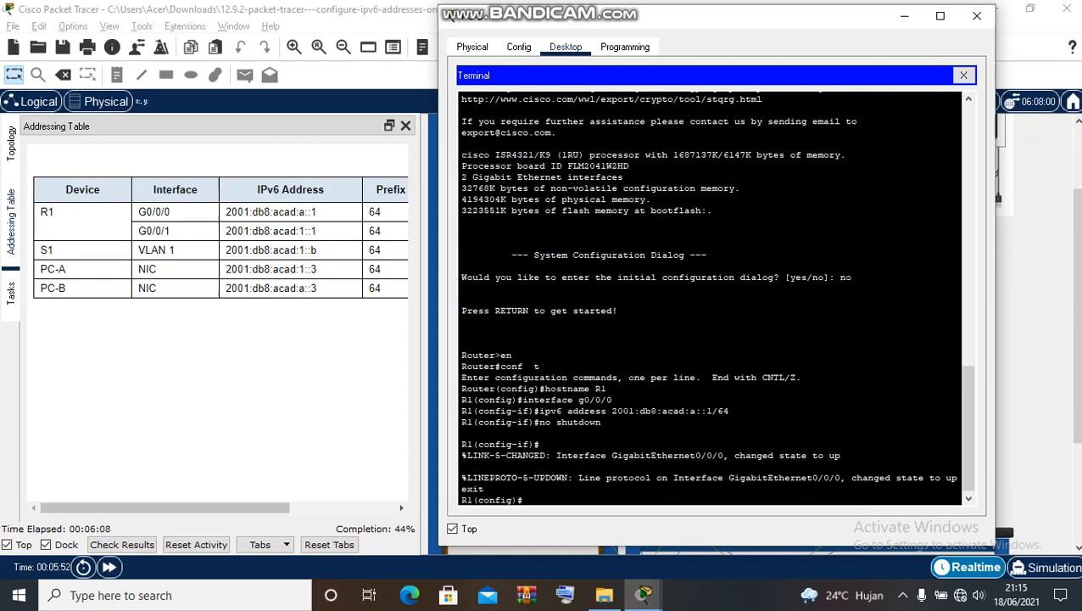
{"action": "type", "text": "interface g0/0"}
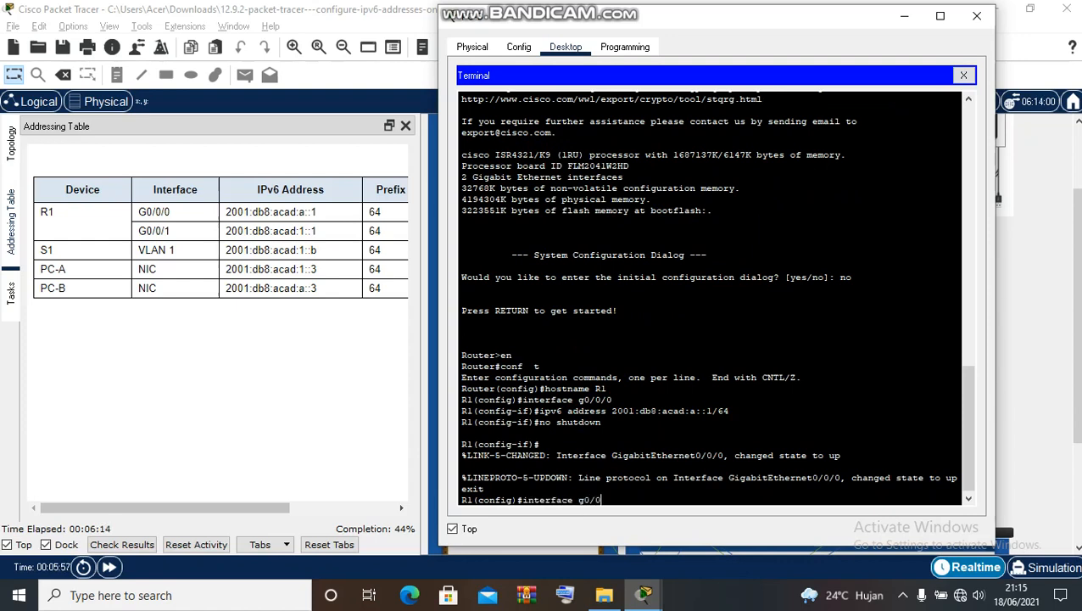
{"action": "type", "text": "/1"}
{"action": "key", "text": "Return"}
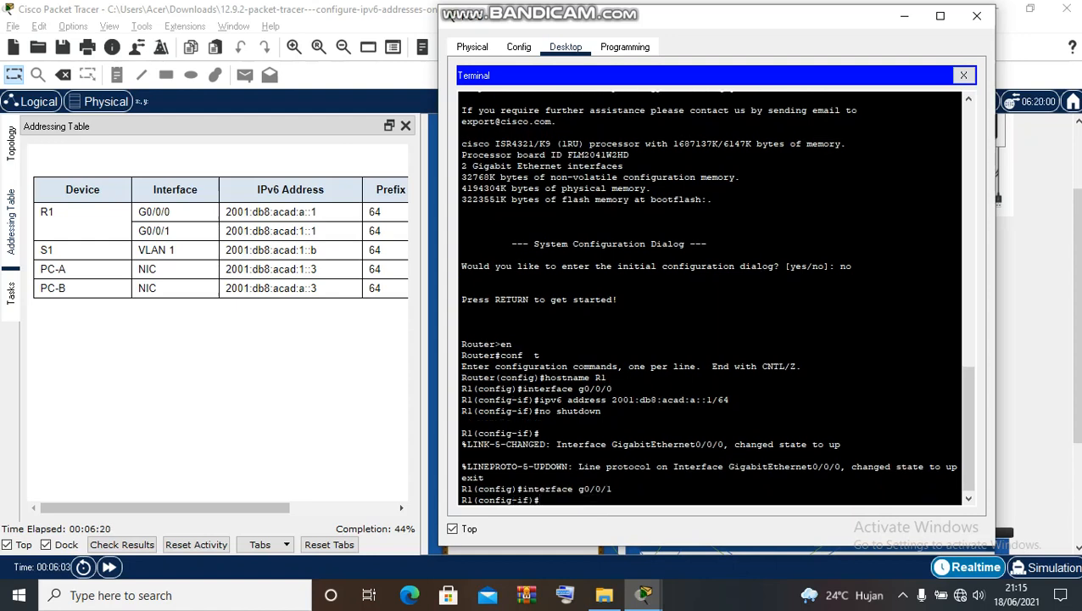
- Edit the recalled command to give G0/0/1 2001:db8:acad:1::1/64, enable it, and exit
{"action": "key", "text": "Up"}
{"action": "key", "text": "Up"}
{"action": "key", "text": "Up"}
{"action": "key", "text": "Up"}
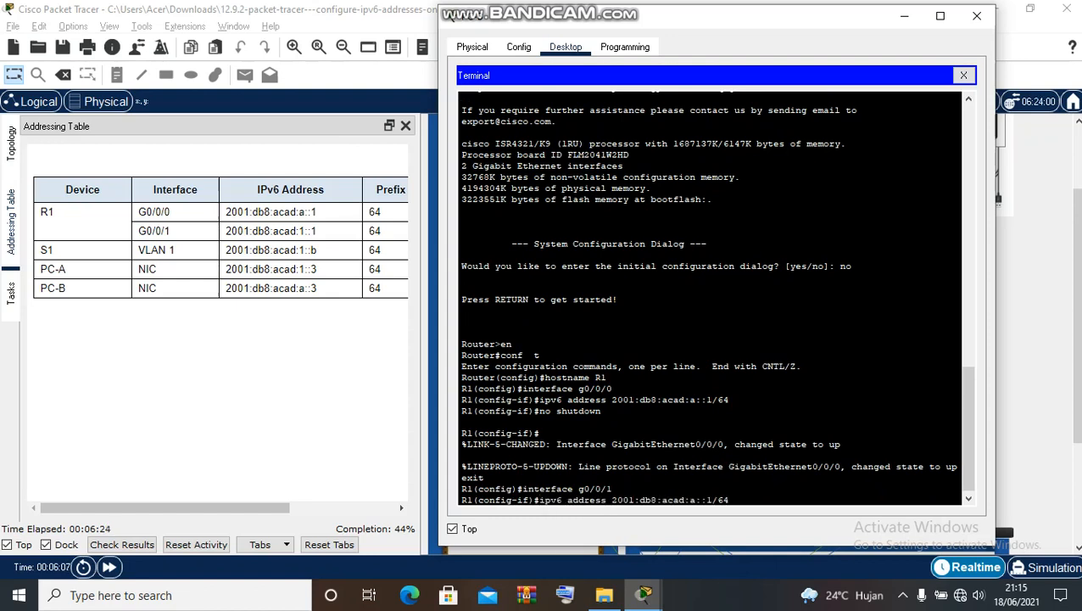
{"action": "key", "text": "Left"}
{"action": "key", "text": "Left"}
{"action": "key", "text": "Left"}
{"action": "key", "text": "Left"}
{"action": "key", "text": "Left"}
{"action": "key", "text": "BackSpace"}
{"action": "type", "text": "1"}
{"action": "key", "text": "Right"}
{"action": "key", "text": "Right"}
{"action": "key", "text": "Right"}
{"action": "key", "text": "Right"}
{"action": "key", "text": "Right"}
{"action": "key", "text": "Right"}
{"action": "key", "text": "Return"}
{"action": "type", "text": "n"}
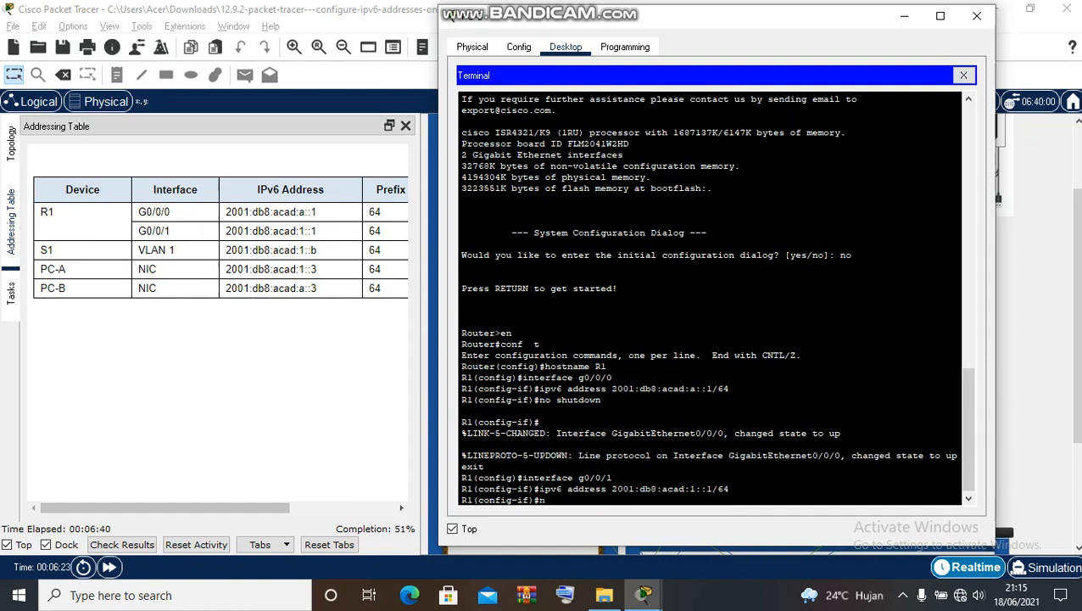
{"action": "type", "text": "o shutdown"}
{"action": "key", "text": "Return"}
{"action": "type", "text": "exit"}
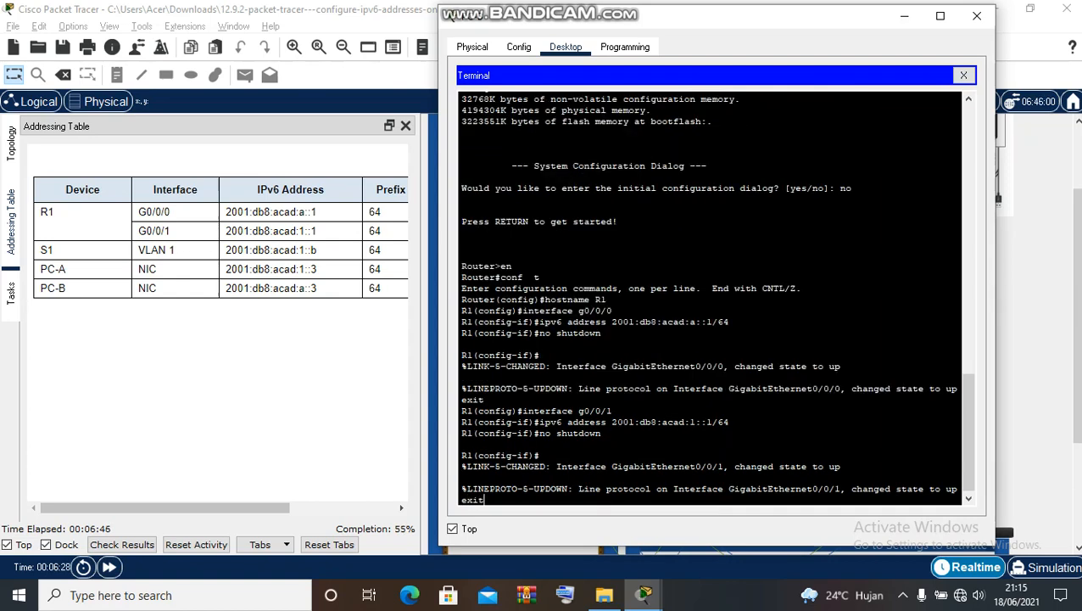
{"action": "key", "text": "Return"}
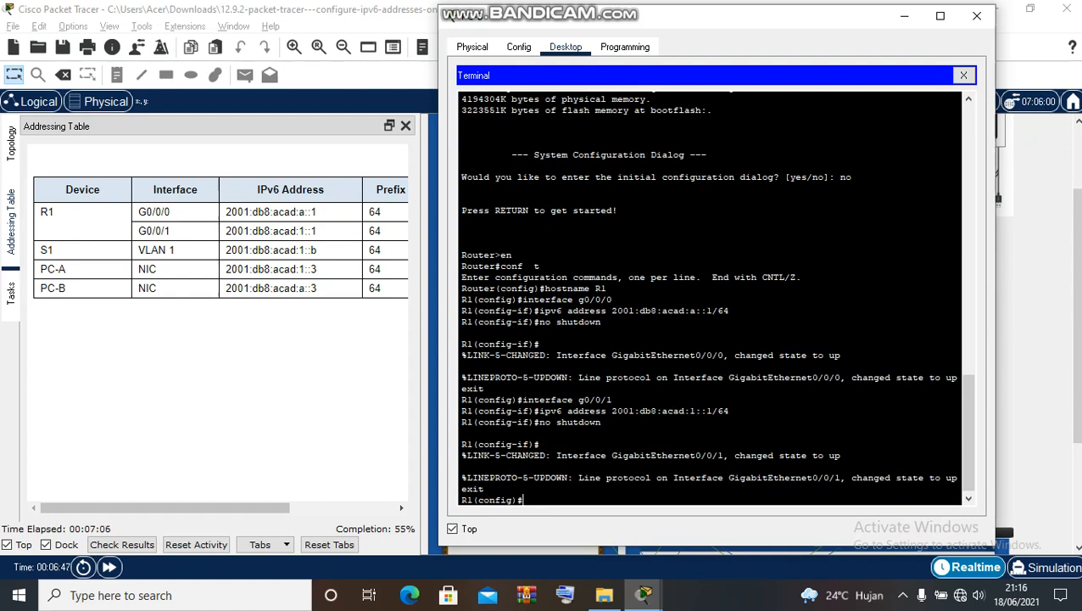
- Highlight the entered interface, ipv6 address and no shutdown commands, then show the Tasks instructions
{"action": "left_click_drag", "start_coordinate": [460, 399], "coordinate": [613, 399]}
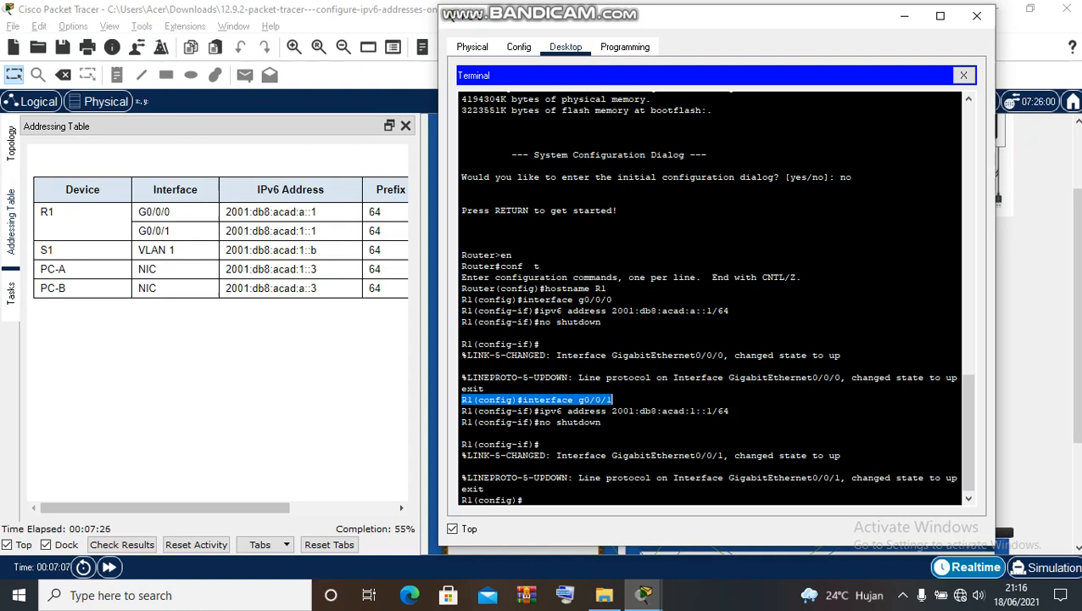
{"action": "left_click_drag", "start_coordinate": [534, 310], "coordinate": [727, 310]}
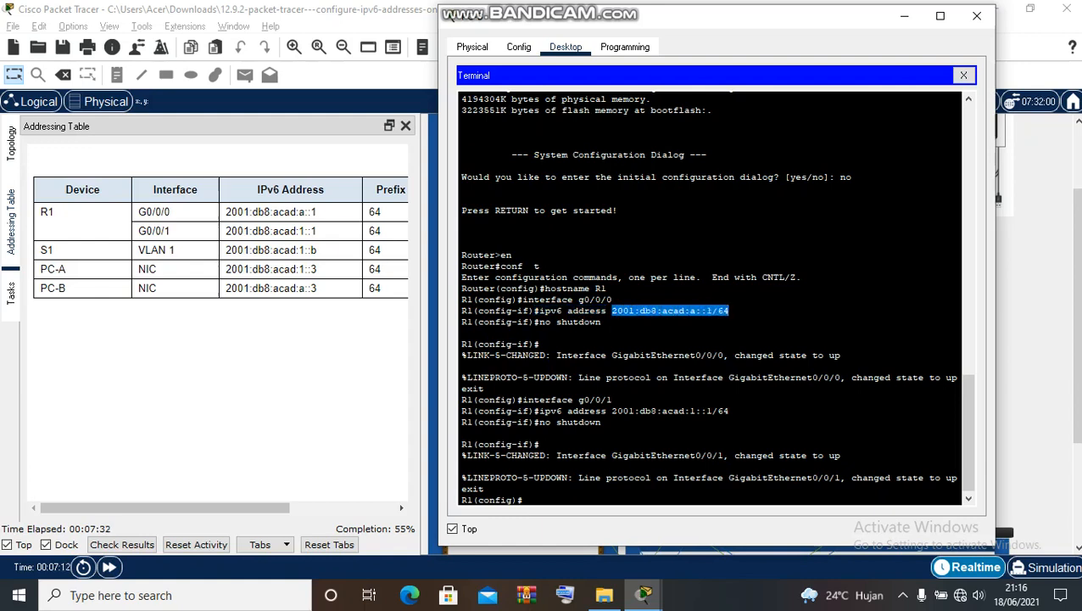
{"action": "left_click_drag", "start_coordinate": [538, 323], "coordinate": [601, 322]}
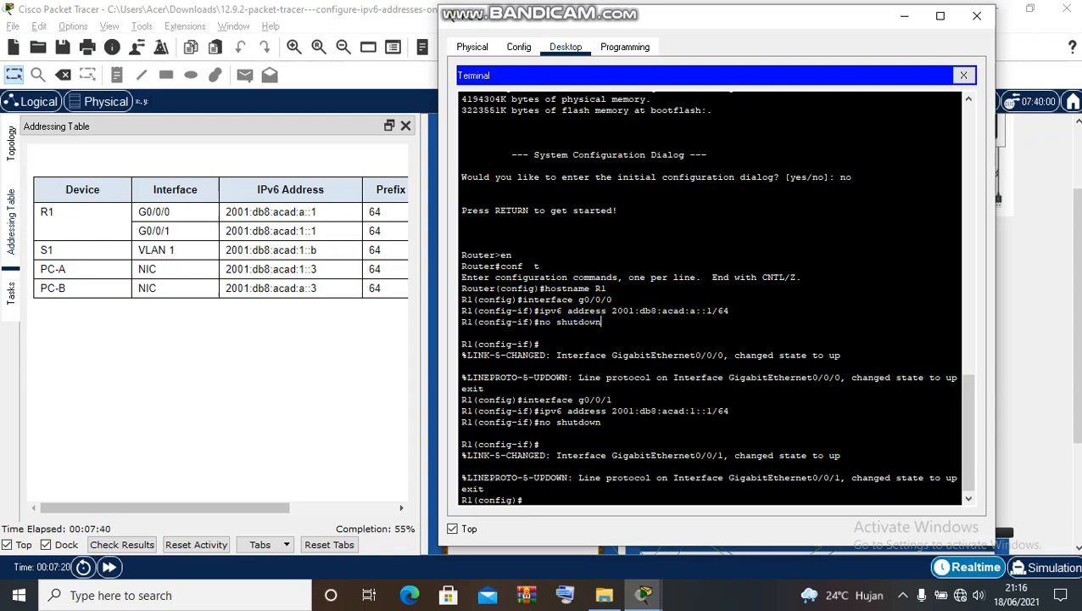
{"action": "left_click_drag", "start_coordinate": [466, 300], "coordinate": [652, 312]}
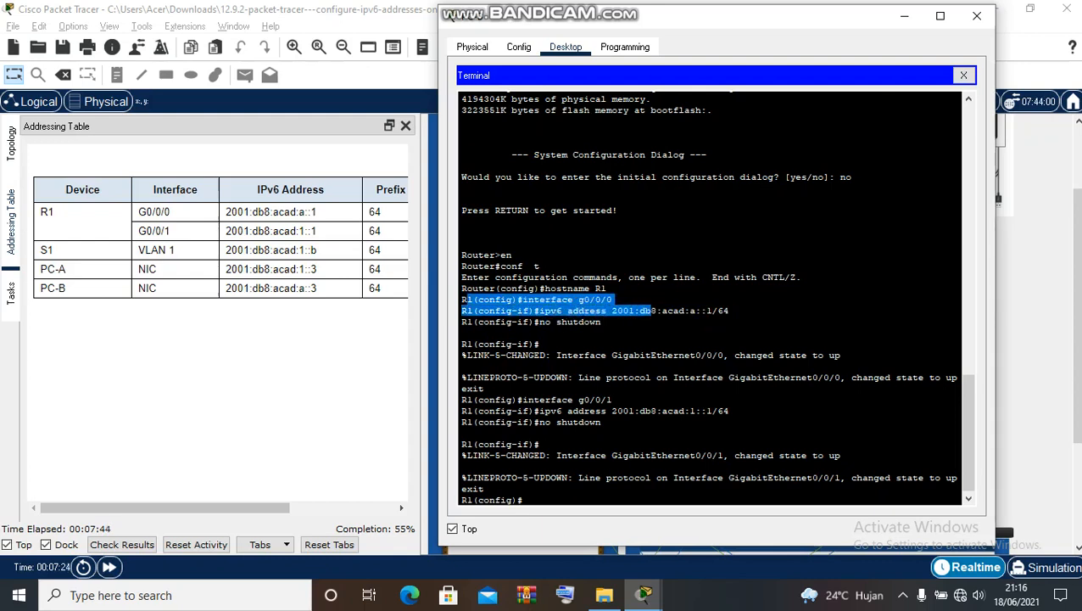
{"action": "left_click", "coordinate": [460, 332]}
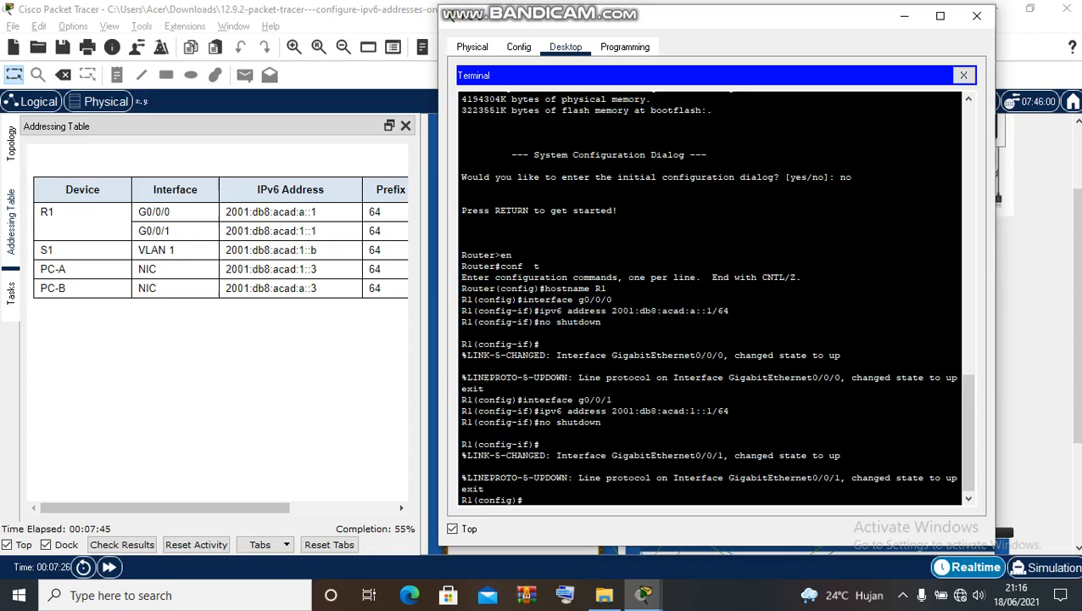
{"action": "left_click", "coordinate": [11, 294]}
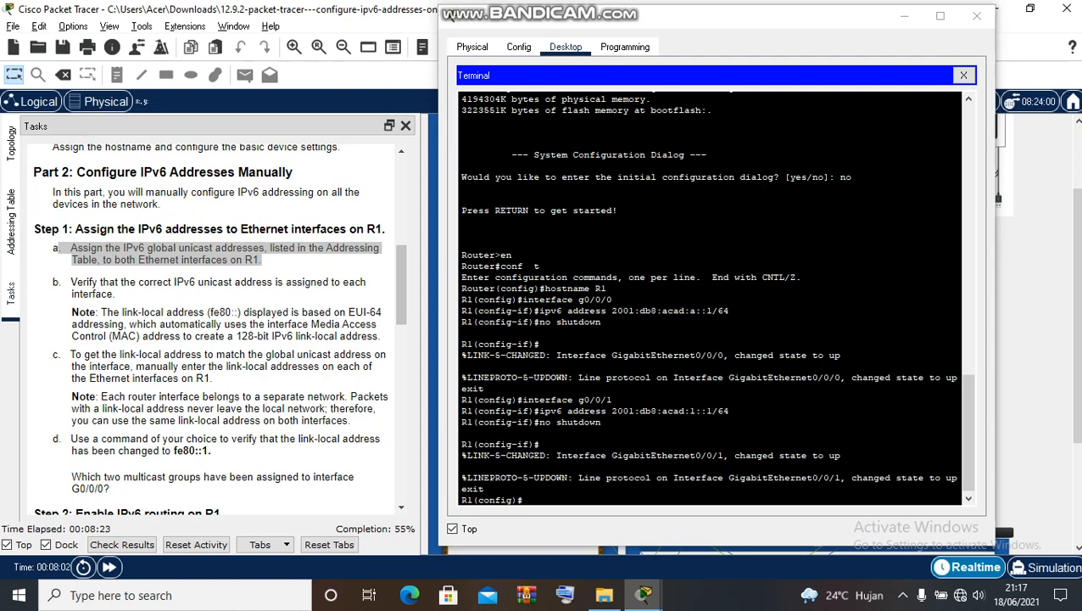
- Exit configuration mode and run show ipv6 interface brief on R1
{"action": "left_click", "coordinate": [523, 500]}
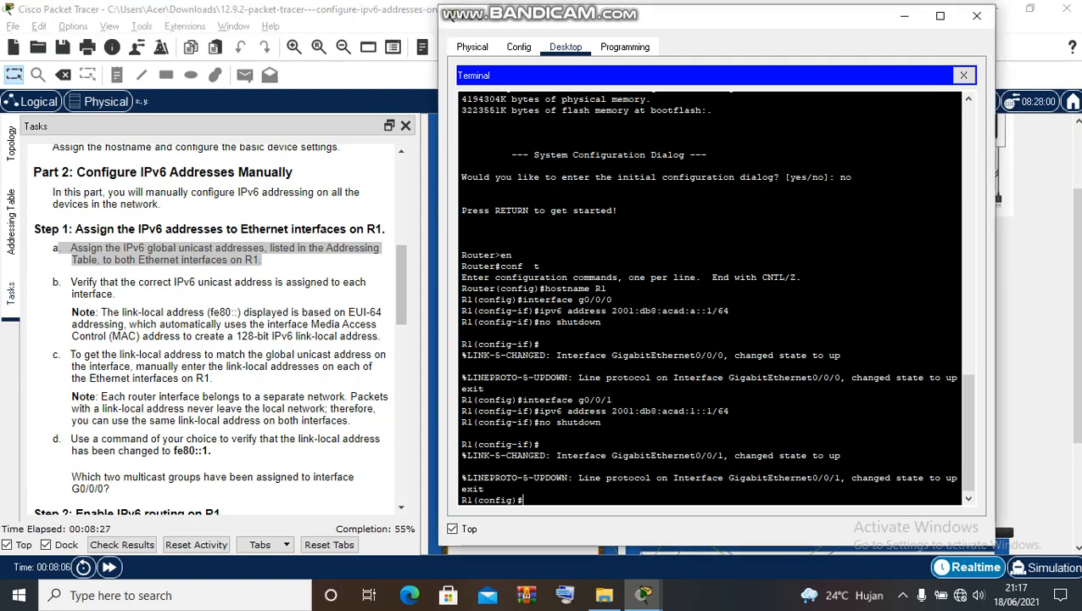
{"action": "type", "text": "exit"}
{"action": "key", "text": "Return"}
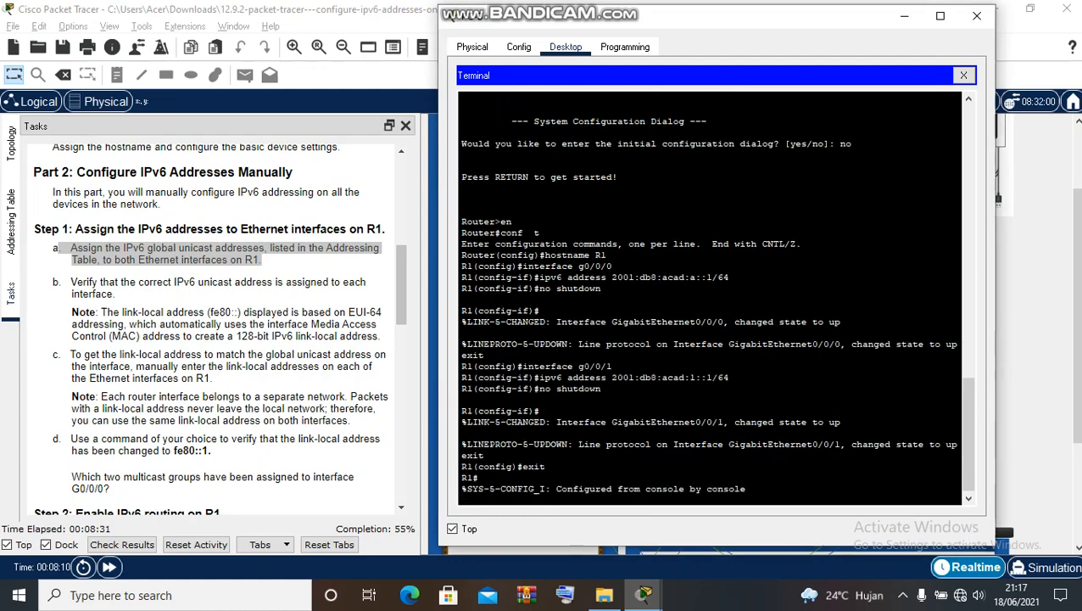
{"action": "key", "text": "Return"}
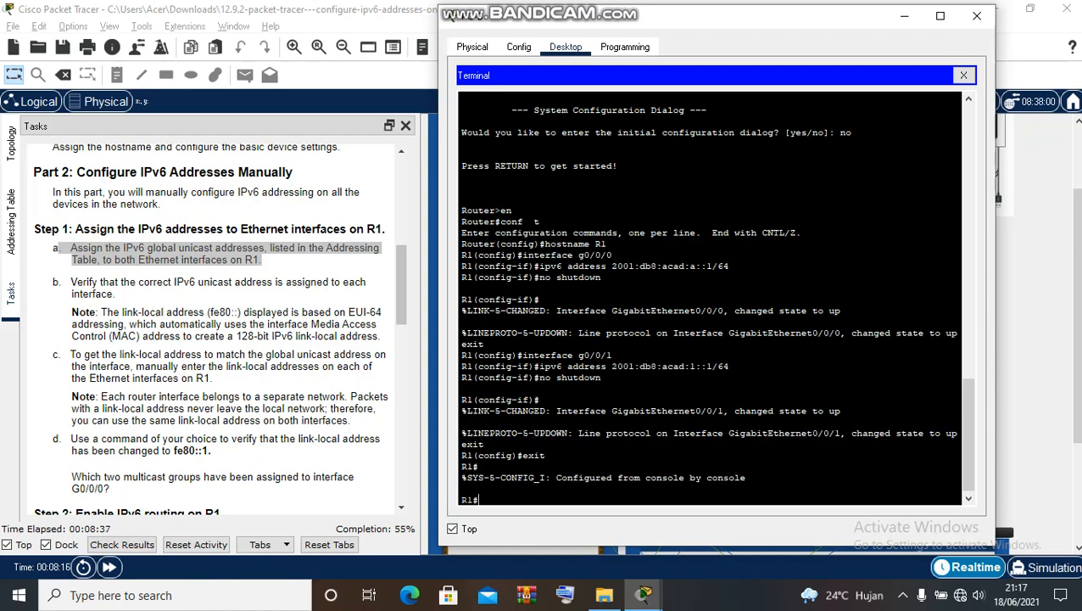
{"action": "type", "text": "show ipv66 interface brief"}
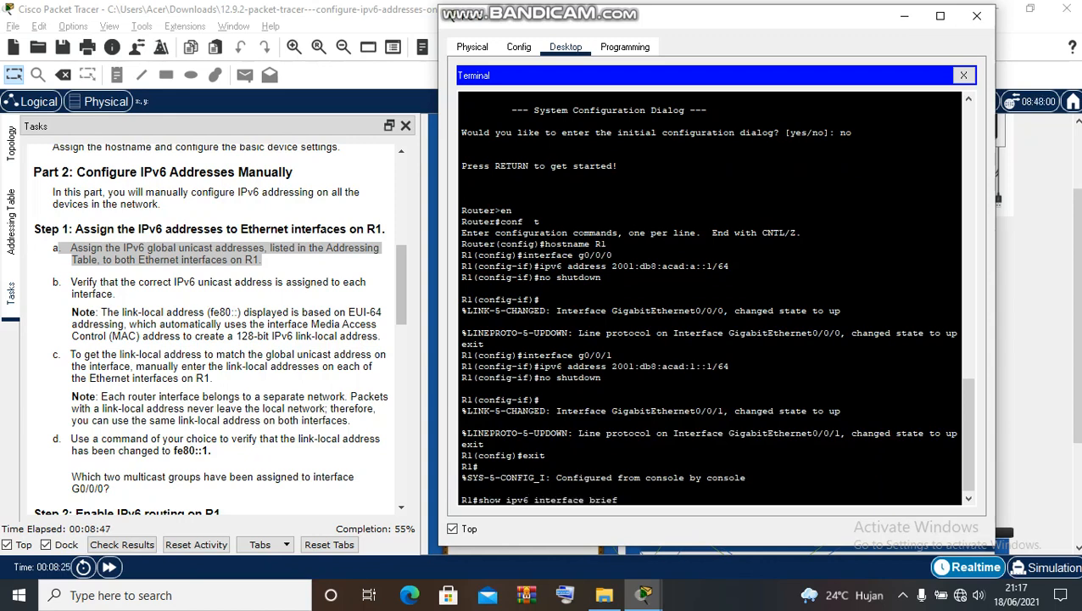
{"action": "key", "text": "Return"}
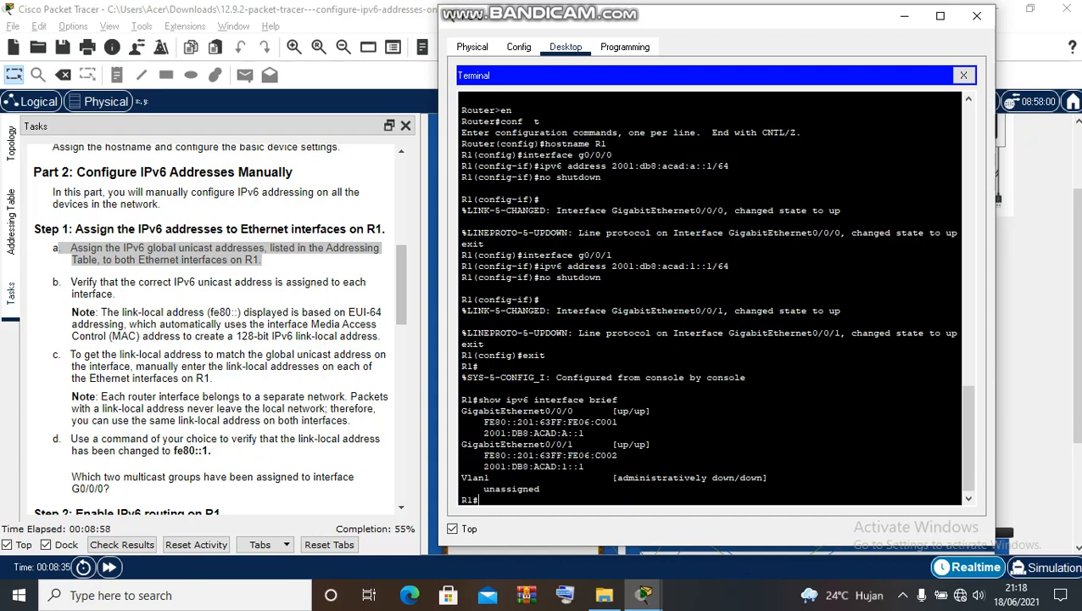
{"action": "left_click_drag", "start_coordinate": [484, 422], "coordinate": [618, 422]}
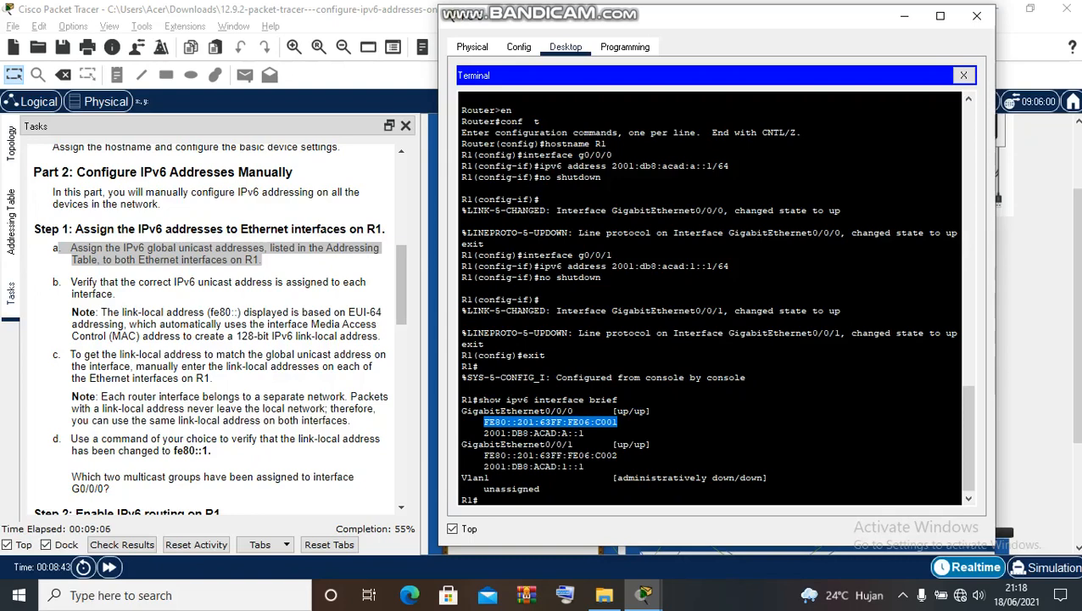
{"action": "left_click_drag", "start_coordinate": [484, 433], "coordinate": [585, 433]}
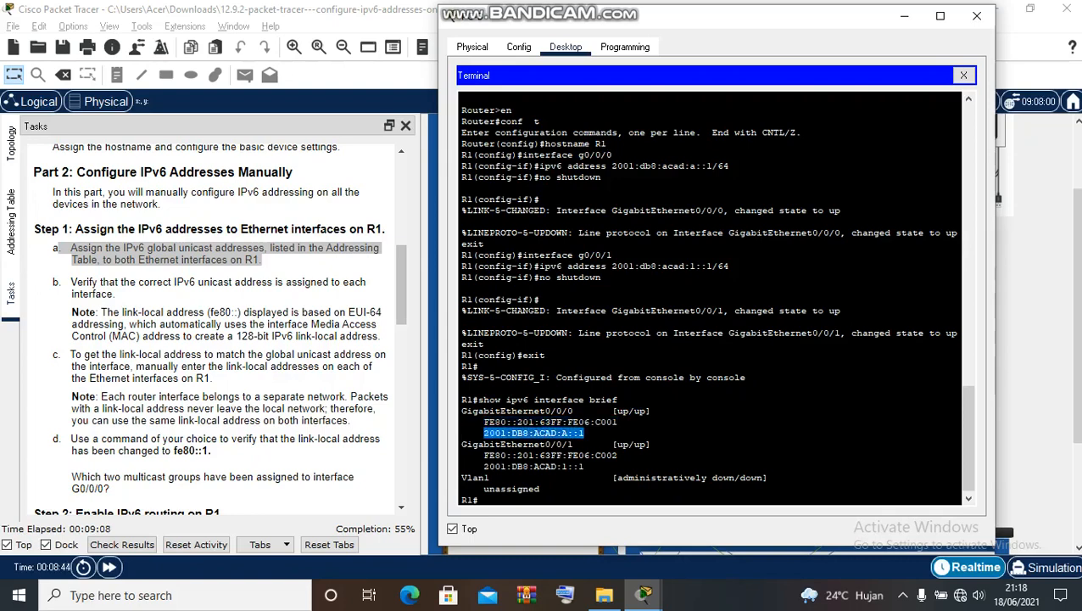
{"action": "left_click", "coordinate": [11, 220]}
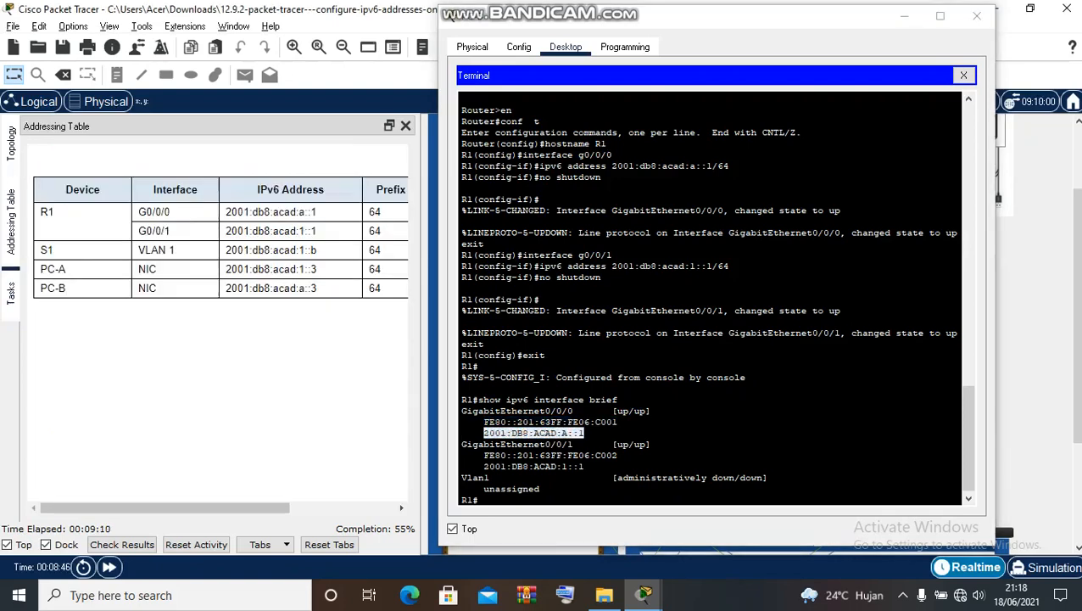
{"action": "left_click_drag", "start_coordinate": [166, 508], "coordinate": [196, 508]}
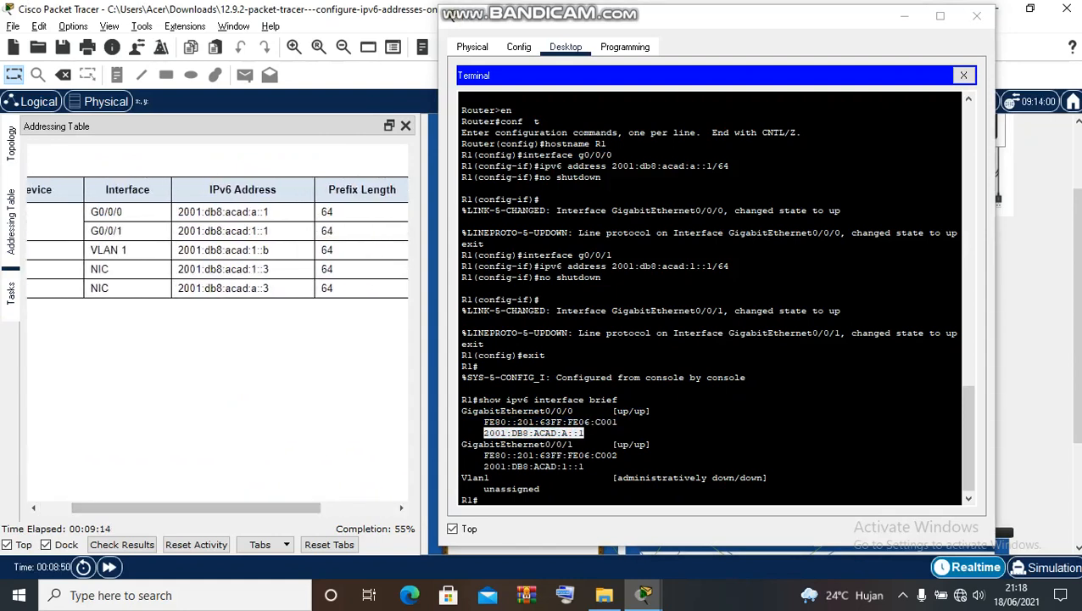
{"action": "left_click_drag", "start_coordinate": [651, 444], "coordinate": [549, 444]}
{"action": "left_click", "coordinate": [550, 444]}
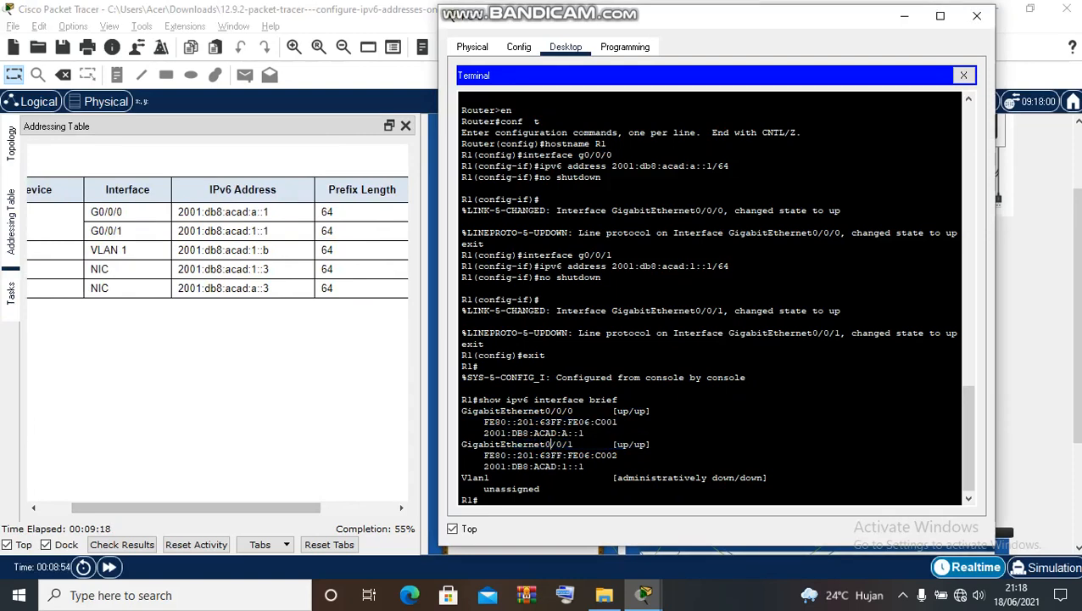
{"action": "left_click_drag", "start_coordinate": [479, 466], "coordinate": [586, 466]}
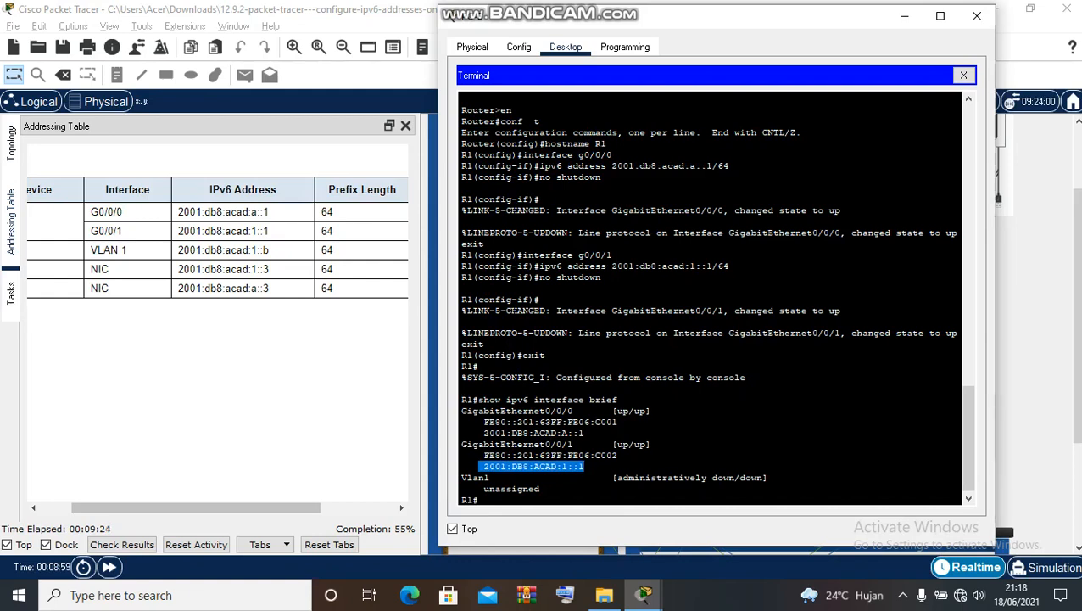
{"action": "left_click", "coordinate": [11, 293]}
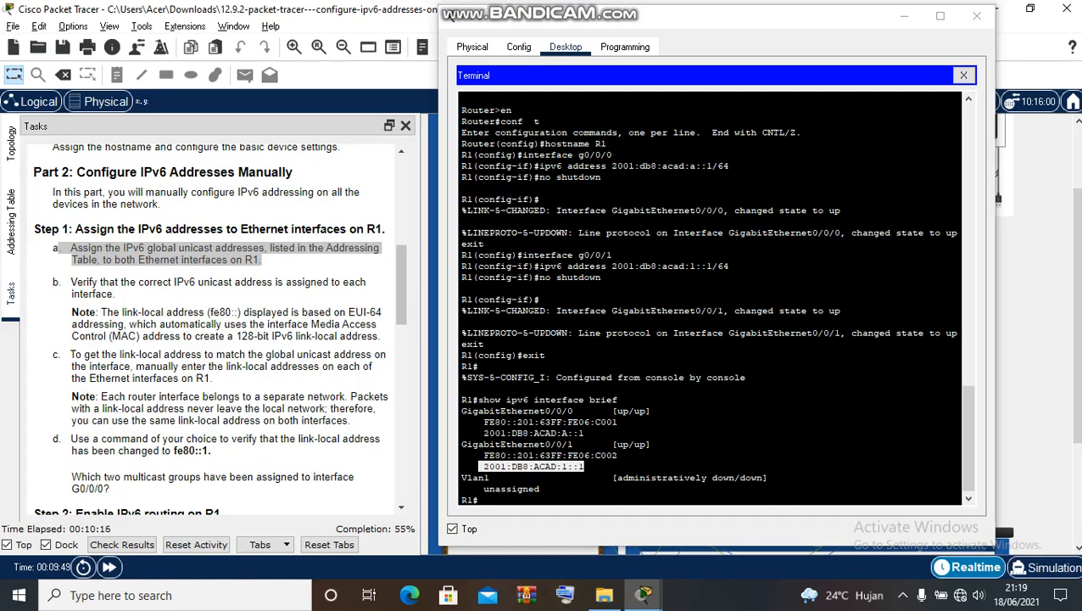
- Show the Addressing Table scrolled to Default Gateway and highlight the PCs' fe80::1
{"action": "left_click", "coordinate": [478, 500]}
{"action": "mouse_move", "coordinate": [564, 6]}
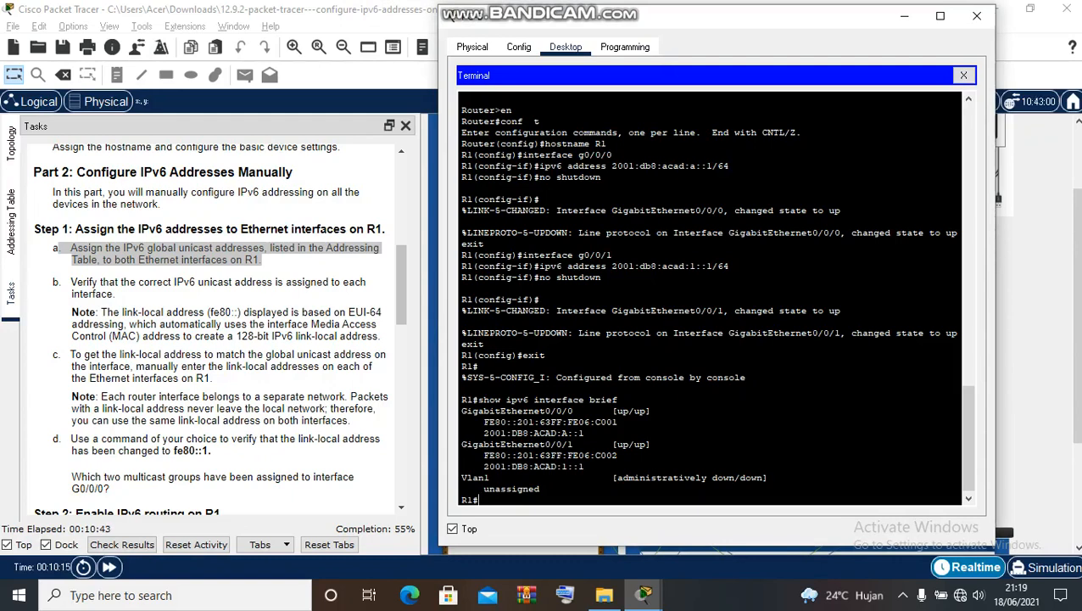
{"action": "left_click", "coordinate": [11, 221]}
{"action": "left_click_drag", "start_coordinate": [182, 507], "coordinate": [257, 508]}
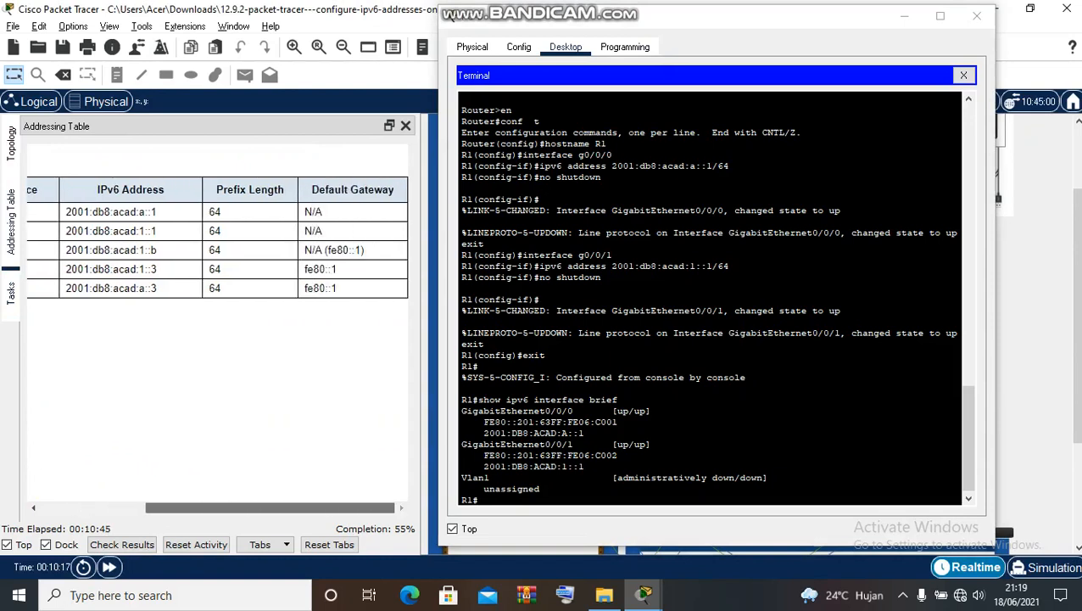
{"action": "left_click_drag", "start_coordinate": [305, 269], "coordinate": [339, 288]}
{"action": "left_click", "coordinate": [338, 290]}
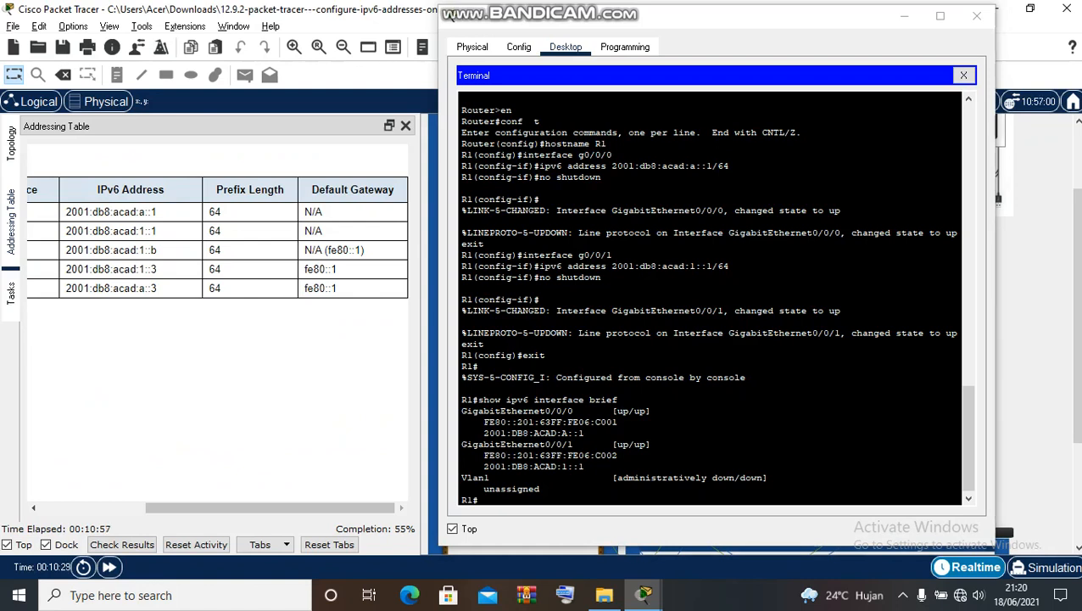
- Enter global configuration and give G0/0/0 the link-local address fe80::1
{"action": "type", "text": "en"}
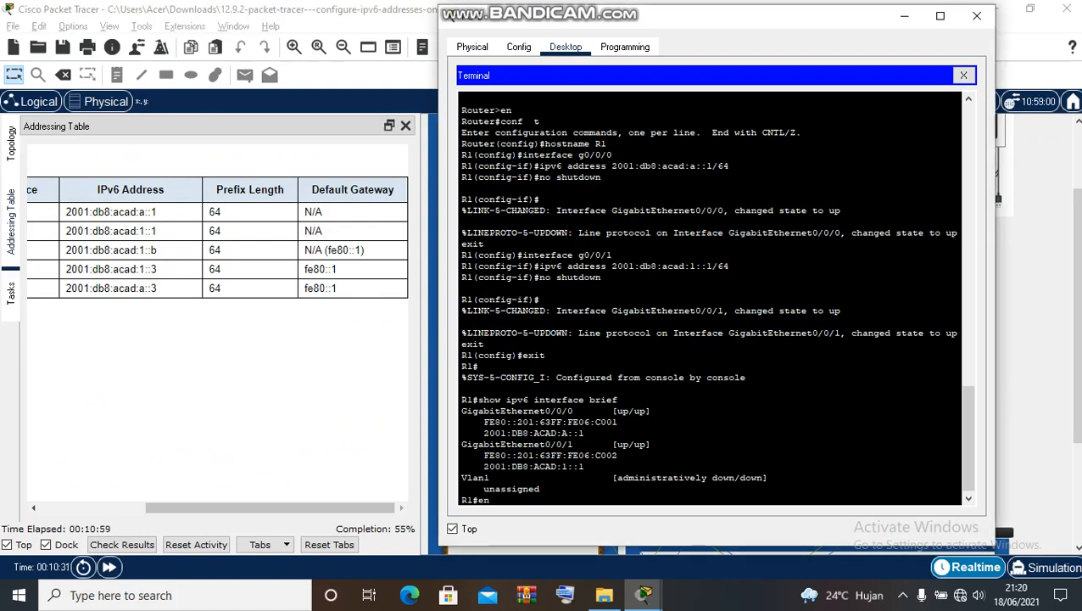
{"action": "key", "text": "Return"}
{"action": "type", "text": "co"}
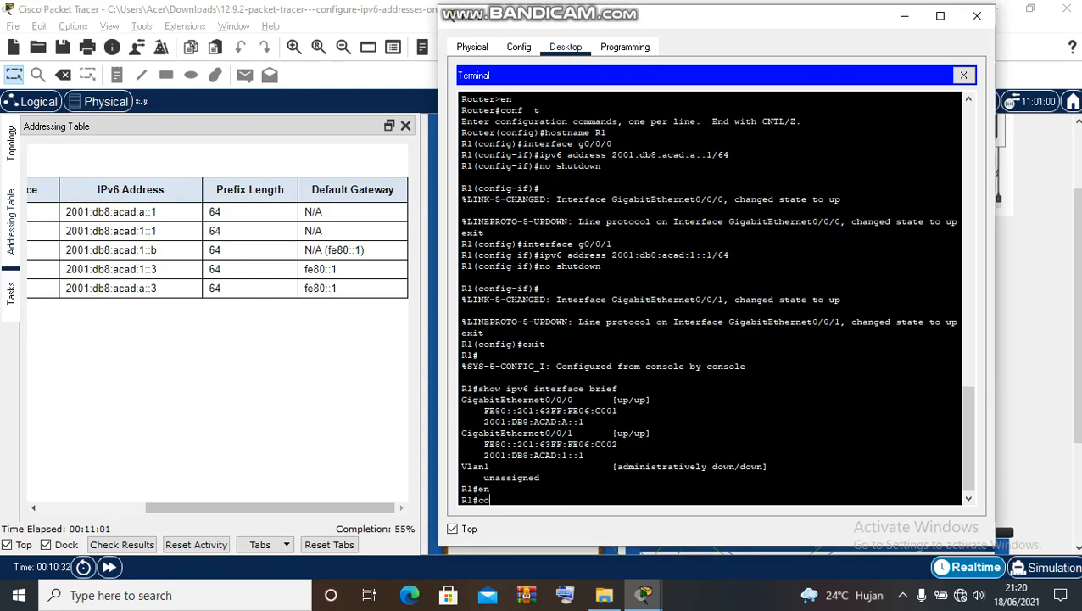
{"action": "type", "text": "nf t"}
{"action": "key", "text": "Return"}
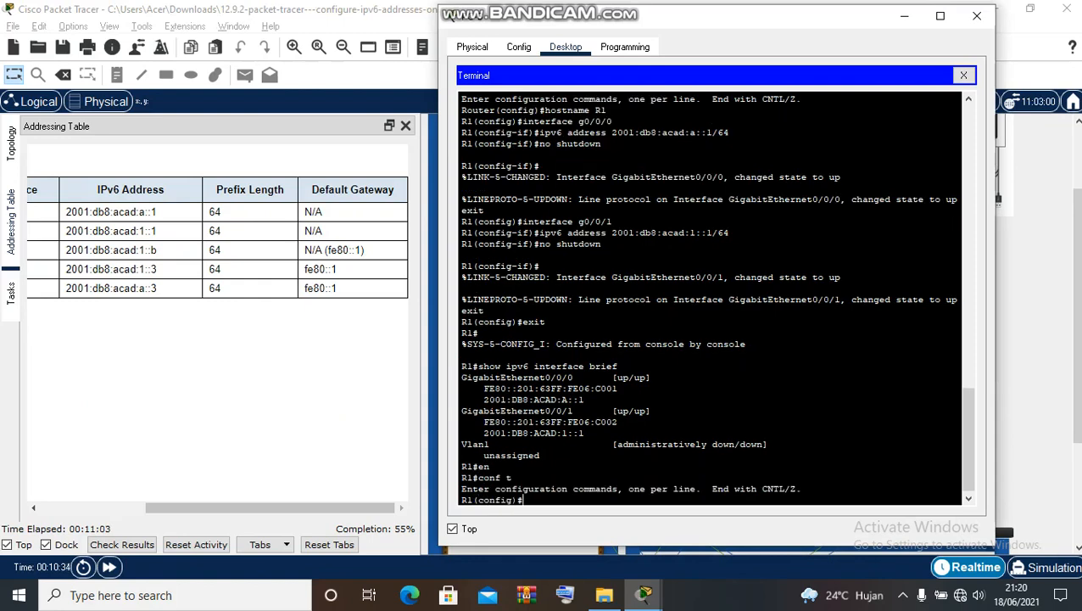
{"action": "type", "text": "interface g"}
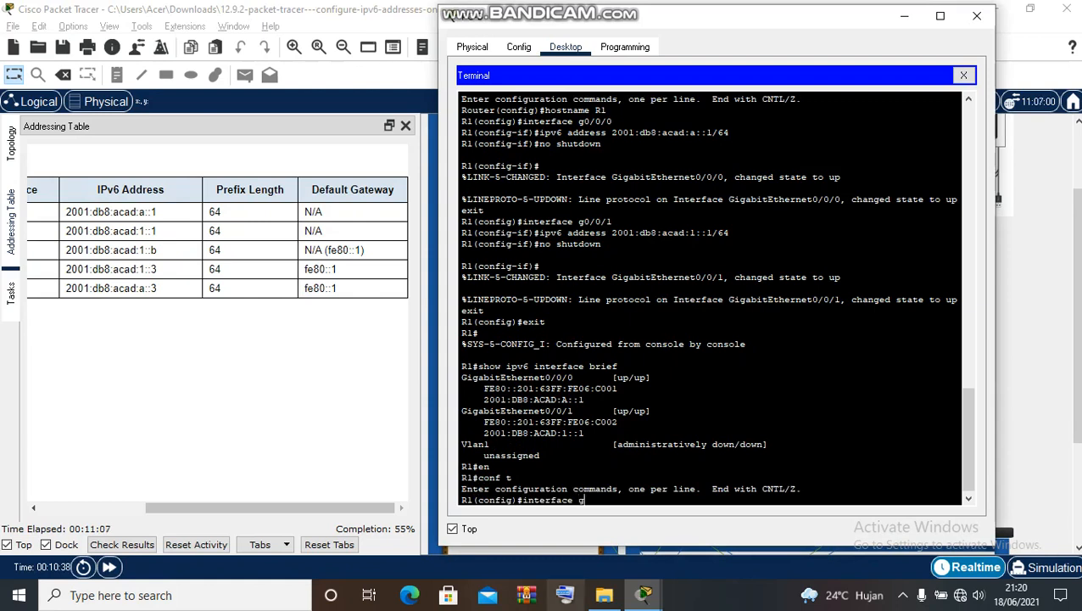
{"action": "type", "text": "0"}
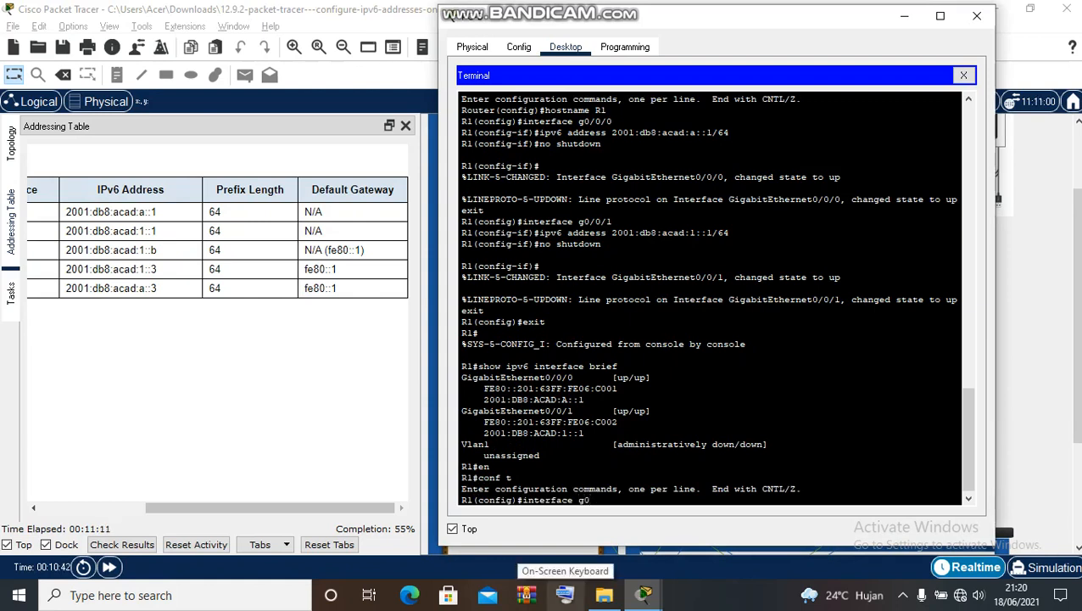
{"action": "type", "text": "/0"}
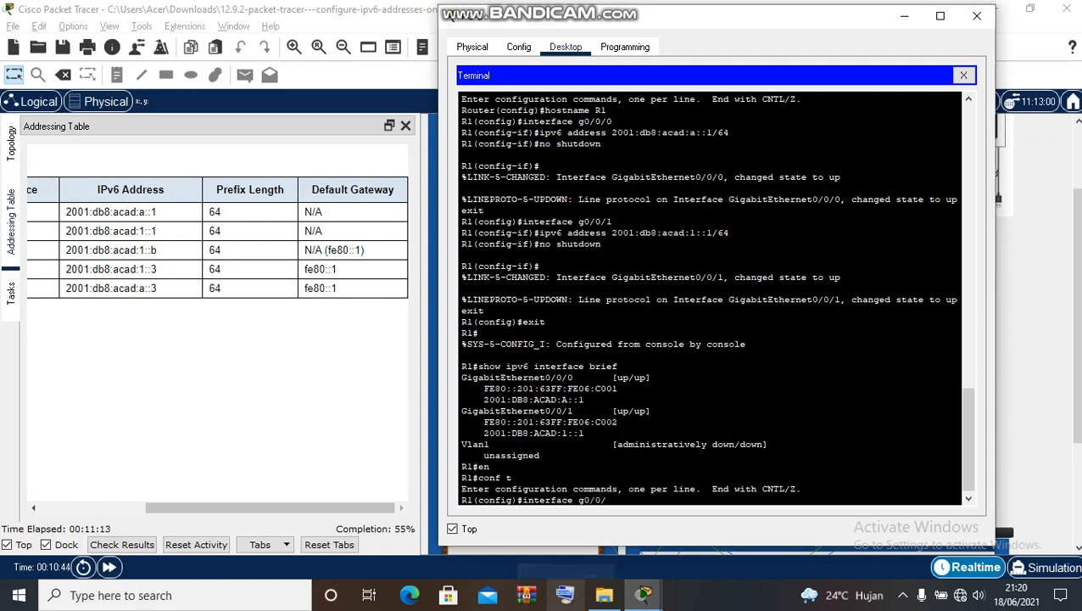
{"action": "type", "text": "/0"}
{"action": "key", "text": "Return"}
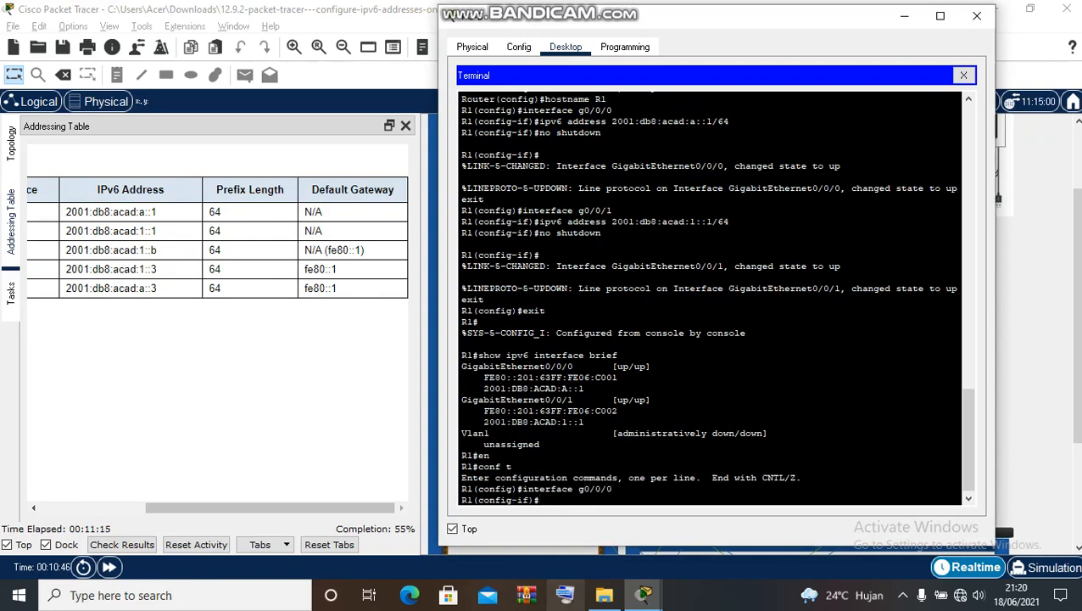
{"action": "type", "text": "ipv6 address fe8"}
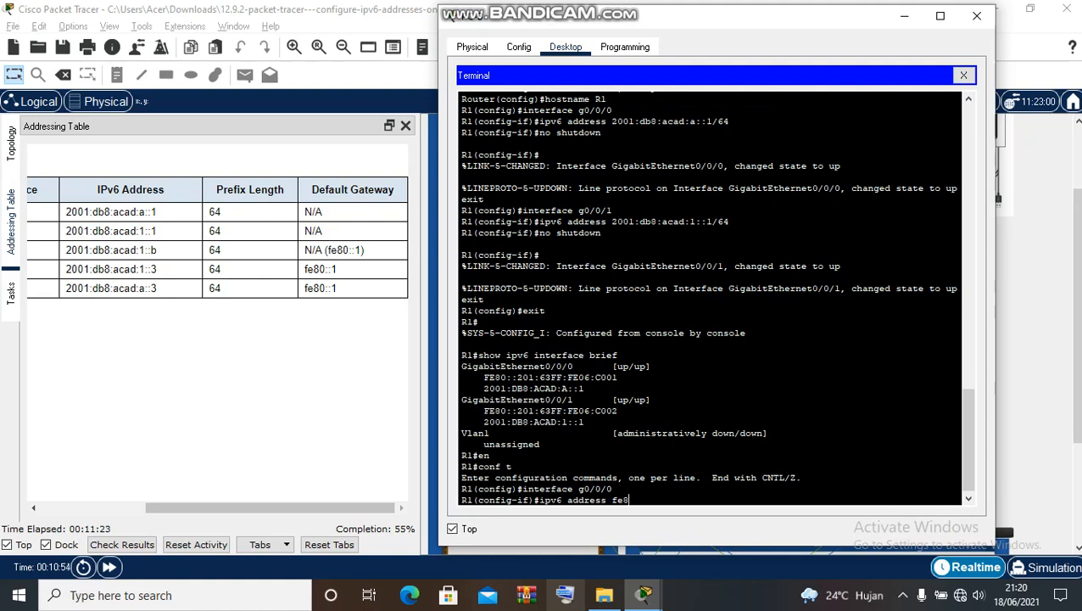
{"action": "type", "text": "0::1 link"}
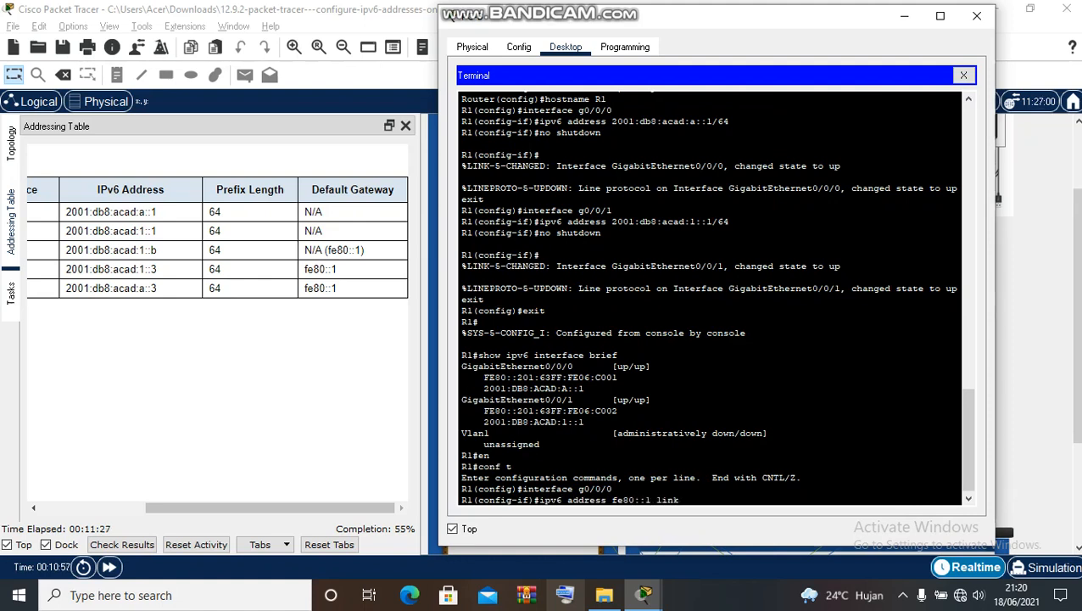
{"action": "type", "text": "-local"}
{"action": "key", "text": "Return"}
- Give G0/0/1 the same fe80::1 link-local address, then end configuration
{"action": "type", "text": "exit"}
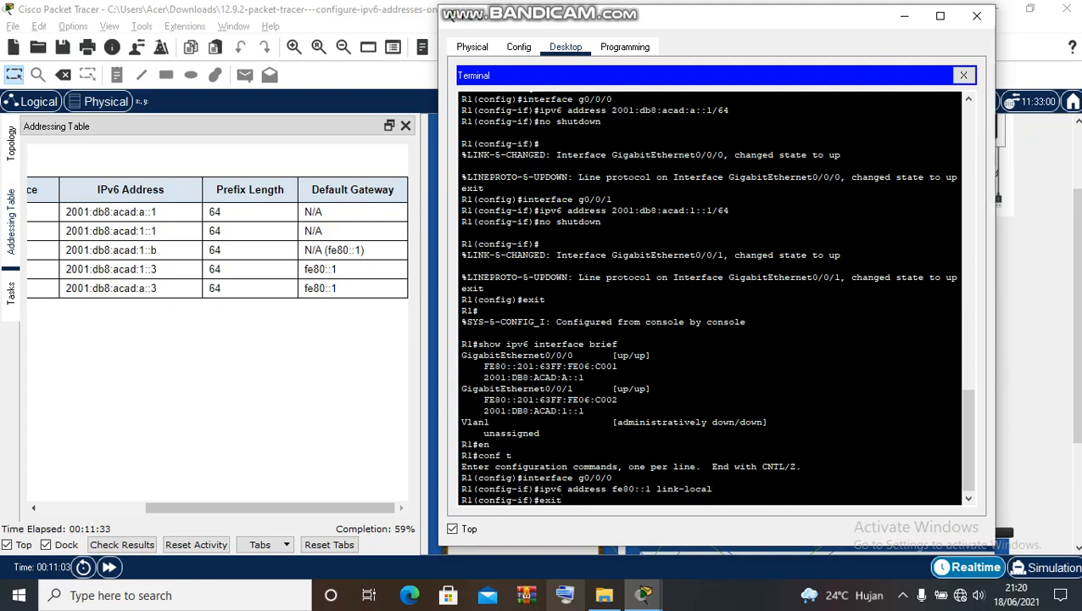
{"action": "key", "text": "Return"}
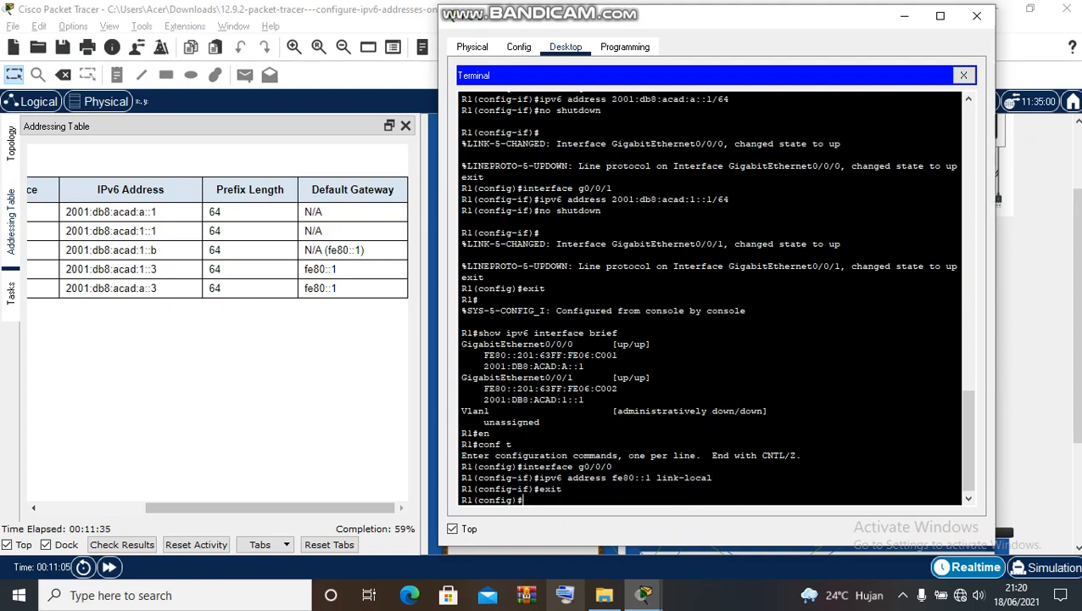
{"action": "type", "text": "interface g0/0/1"}
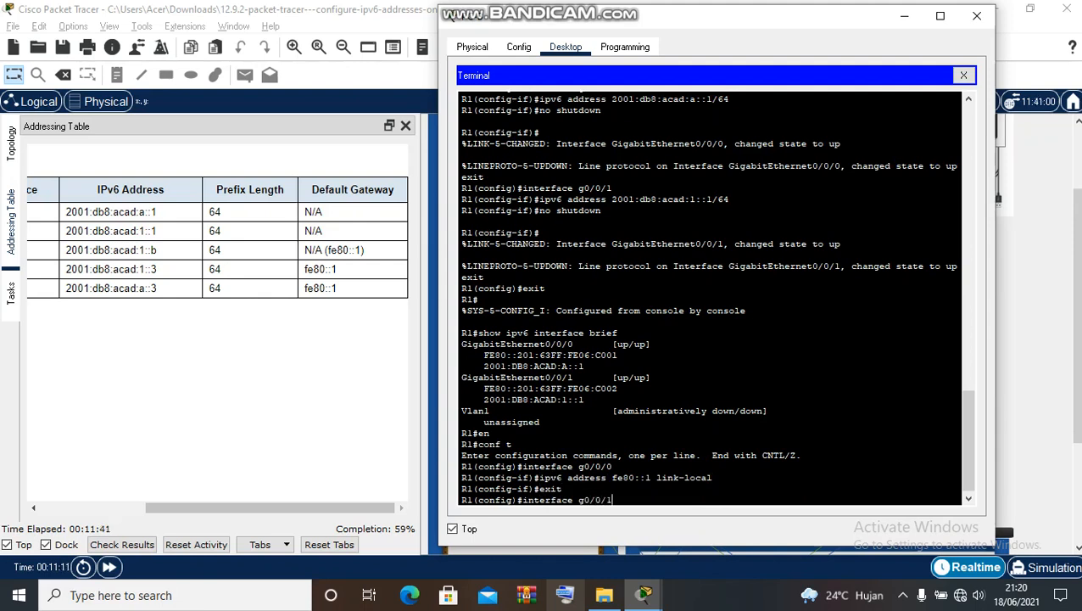
{"action": "key", "text": "Return"}
{"action": "type", "text": "exit"}
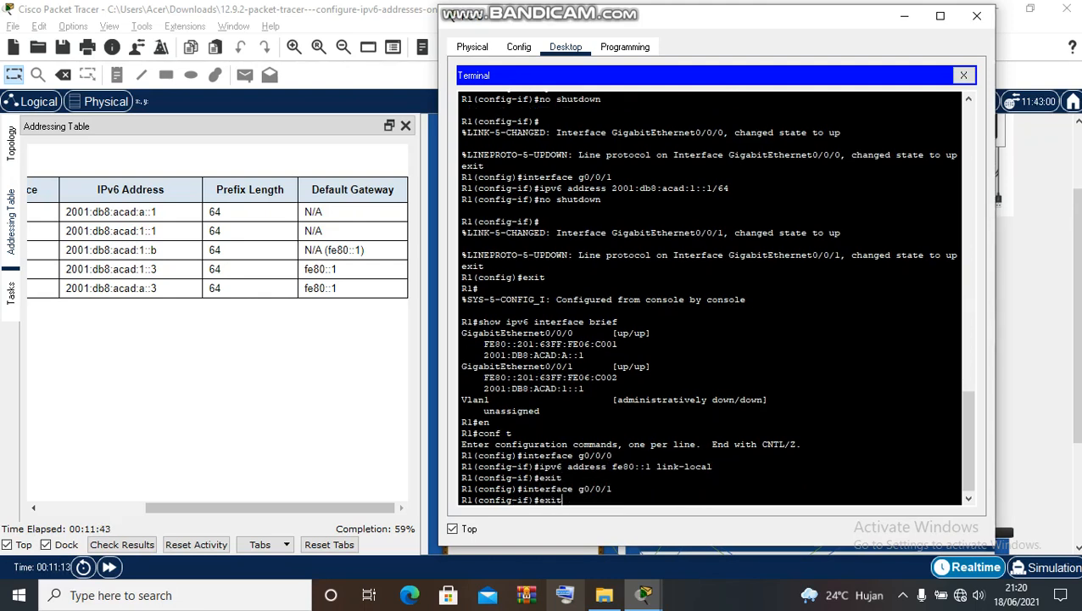
{"action": "key", "text": "Up"}
{"action": "key", "text": "Up"}
{"action": "key", "text": "Up"}
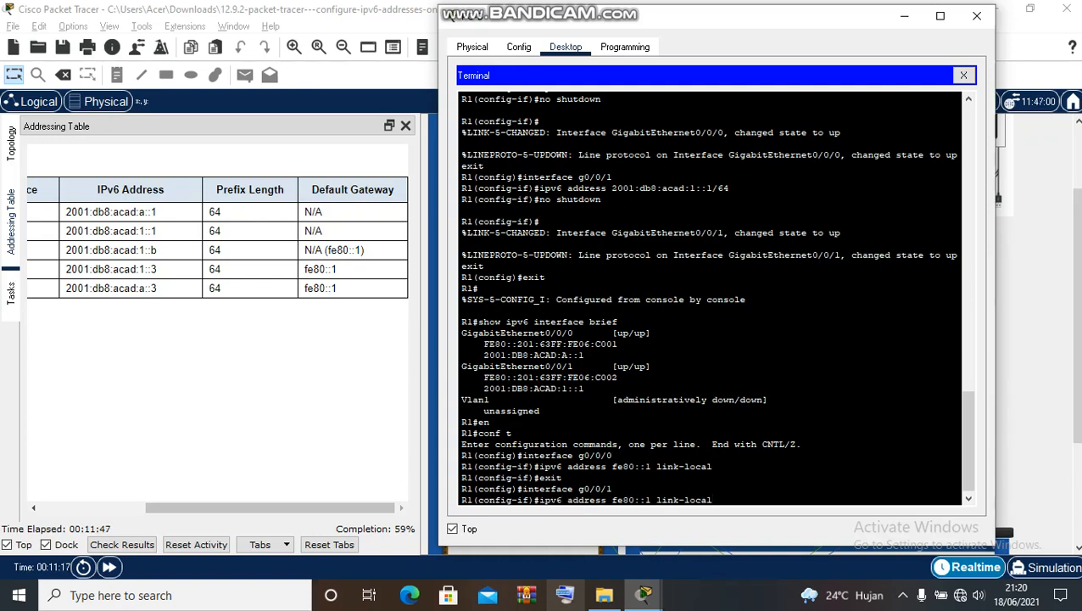
{"action": "key", "text": "Return"}
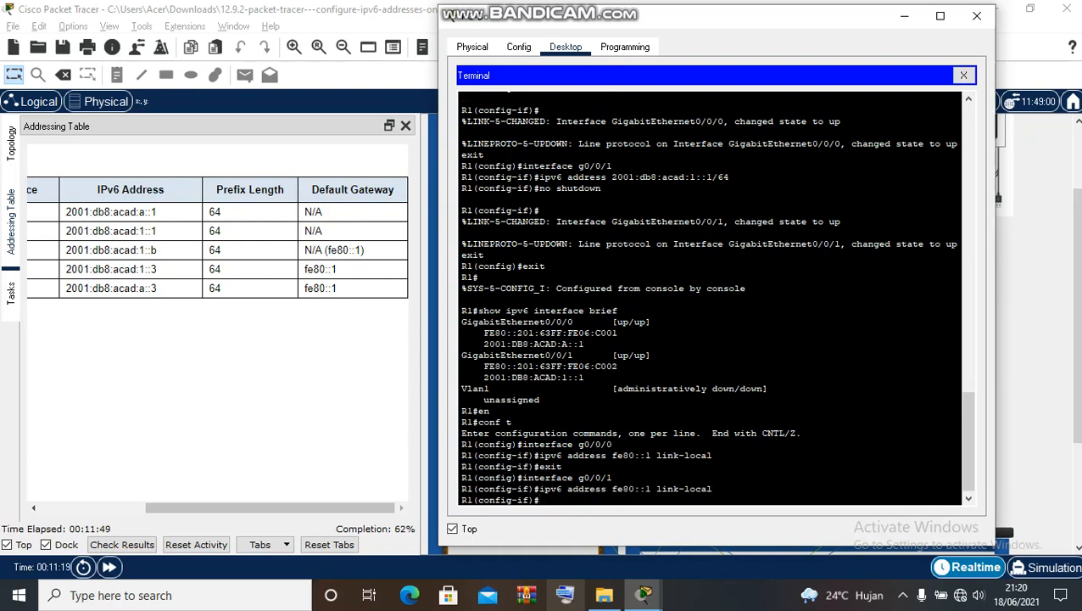
{"action": "type", "text": "end"}
{"action": "key", "text": "Return"}
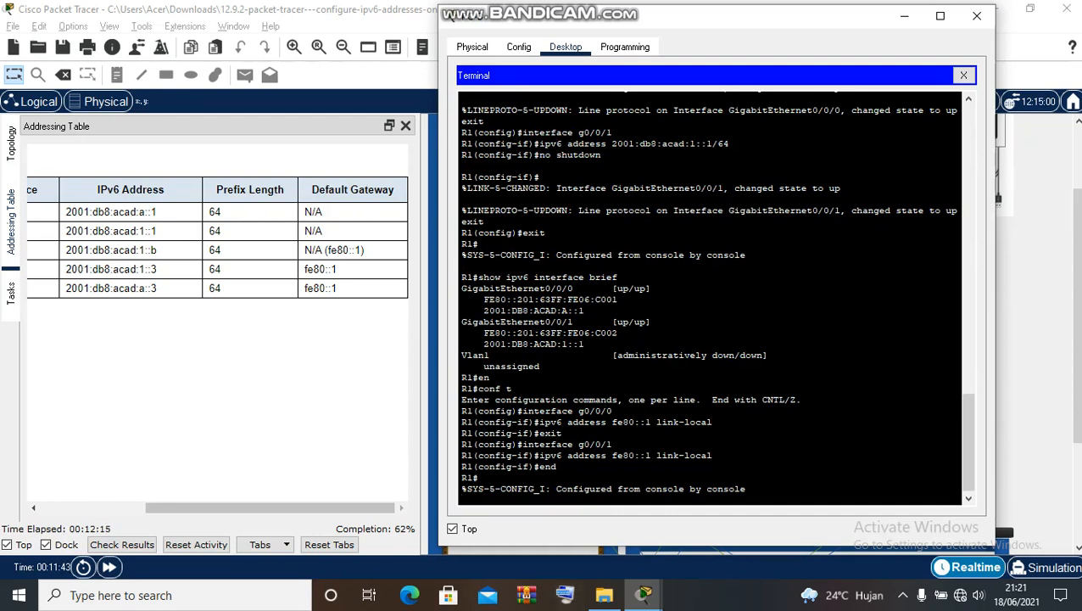
- Scroll the Tasks instructions to Step 2 on enabling IPv6 routing, then refocus R1's terminal
{"action": "left_click", "coordinate": [11, 293]}
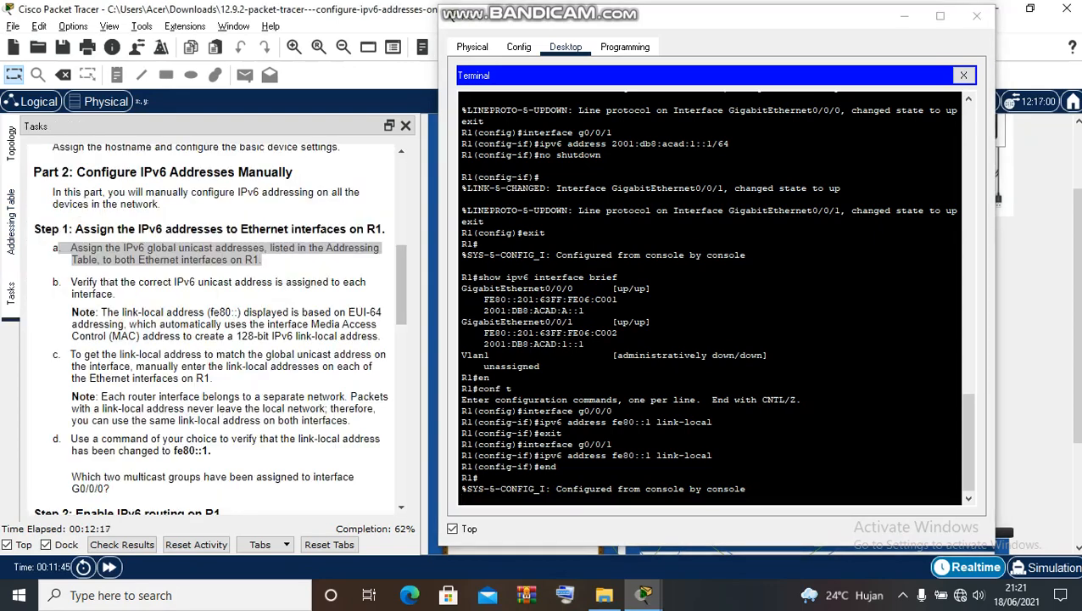
{"action": "scroll", "coordinate": [212, 339], "scroll_direction": "down", "scroll_amount": 3}
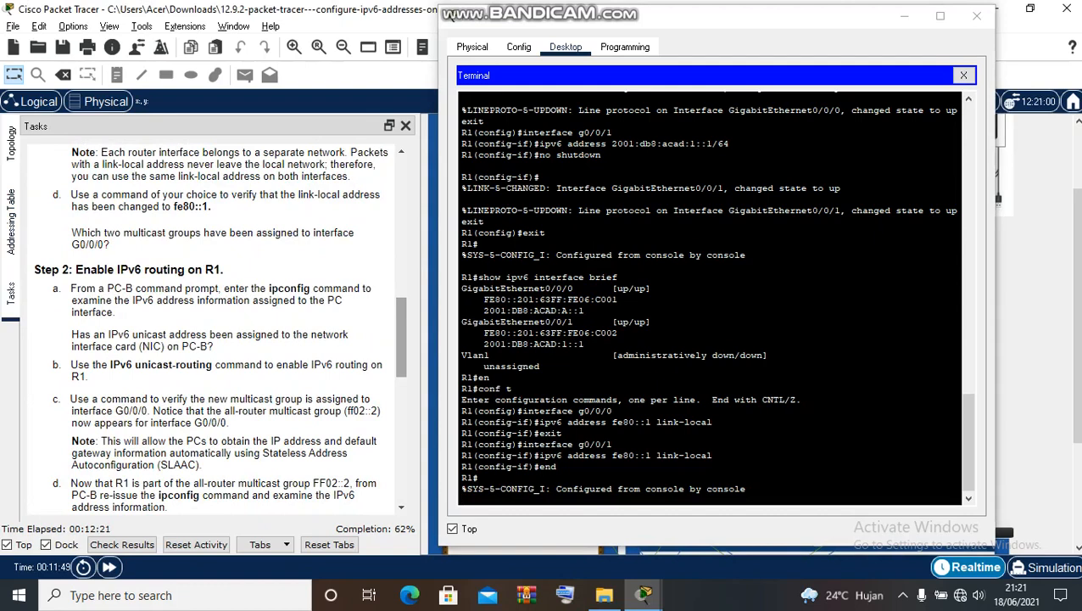
{"action": "scroll", "coordinate": [220, 327], "scroll_direction": "up", "scroll_amount": 2}
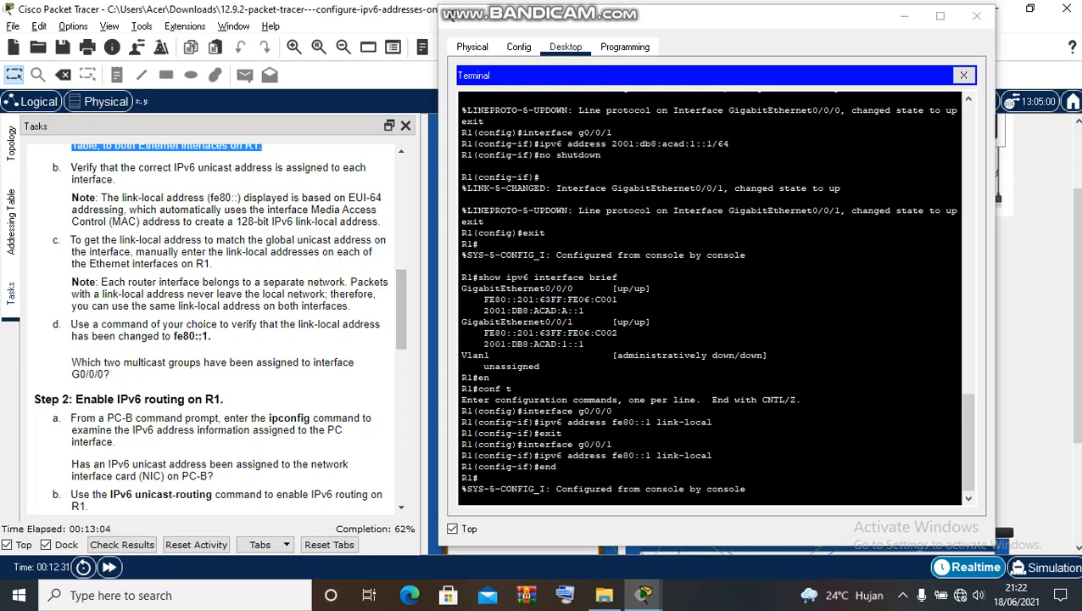
{"action": "left_click", "coordinate": [553, 489]}
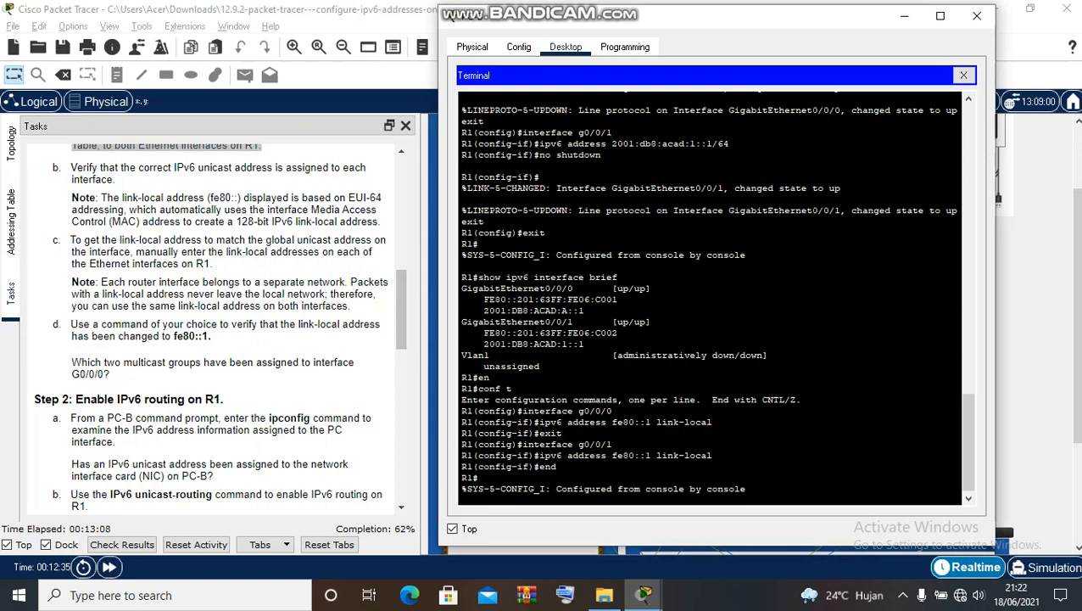
- Run show ipv6 interface g0/0/0 and highlight joined groups FF02::1 and FF02::1:FF00:1
{"action": "key", "text": "Return"}
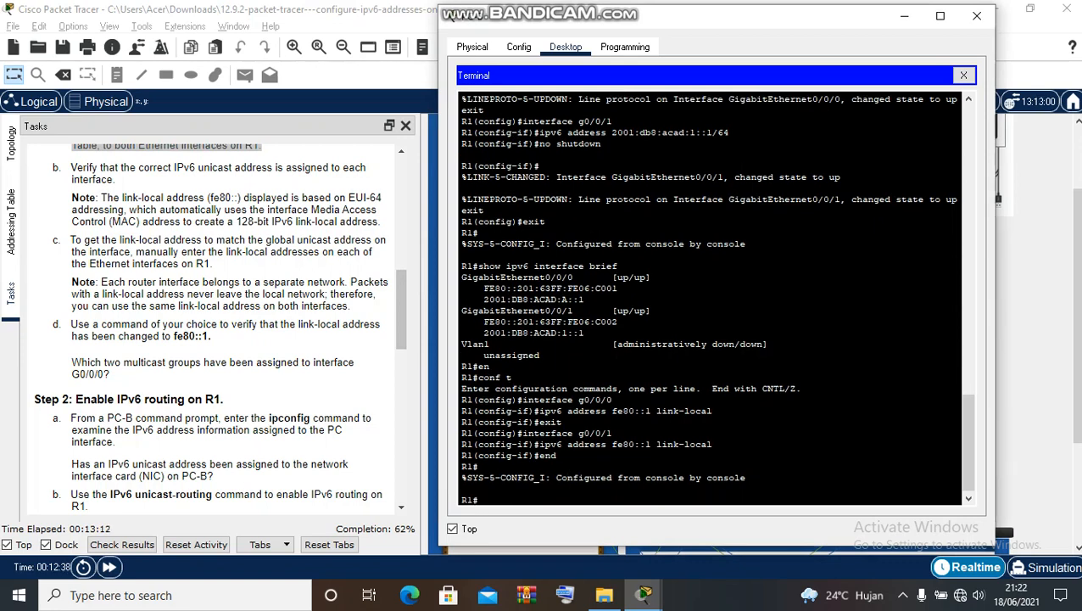
{"action": "type", "text": "show ipv6 interface "}
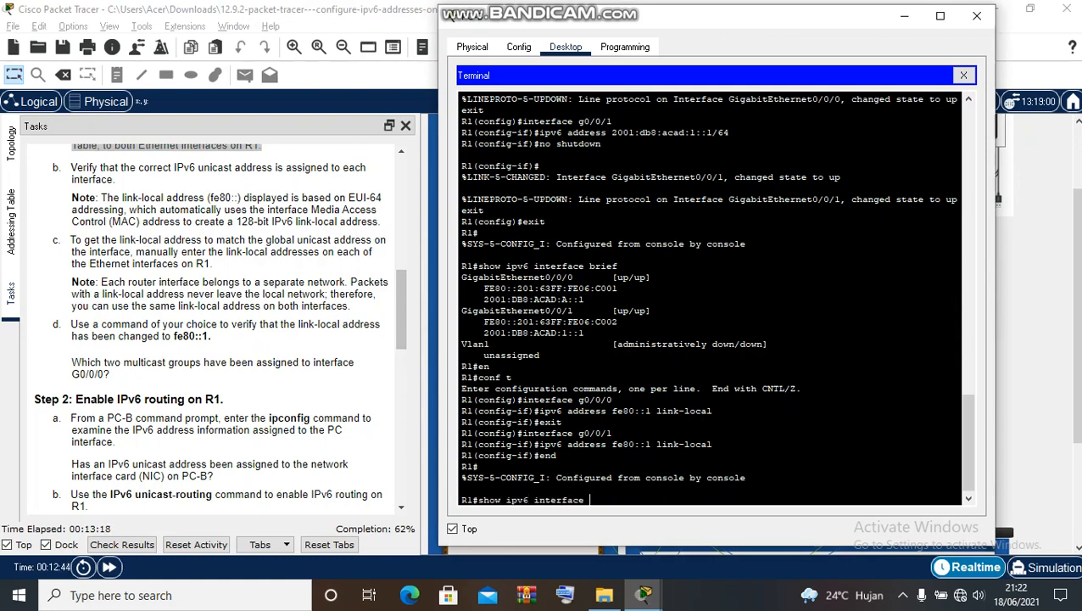
{"action": "type", "text": "g0/0/0"}
{"action": "key", "text": "Return"}
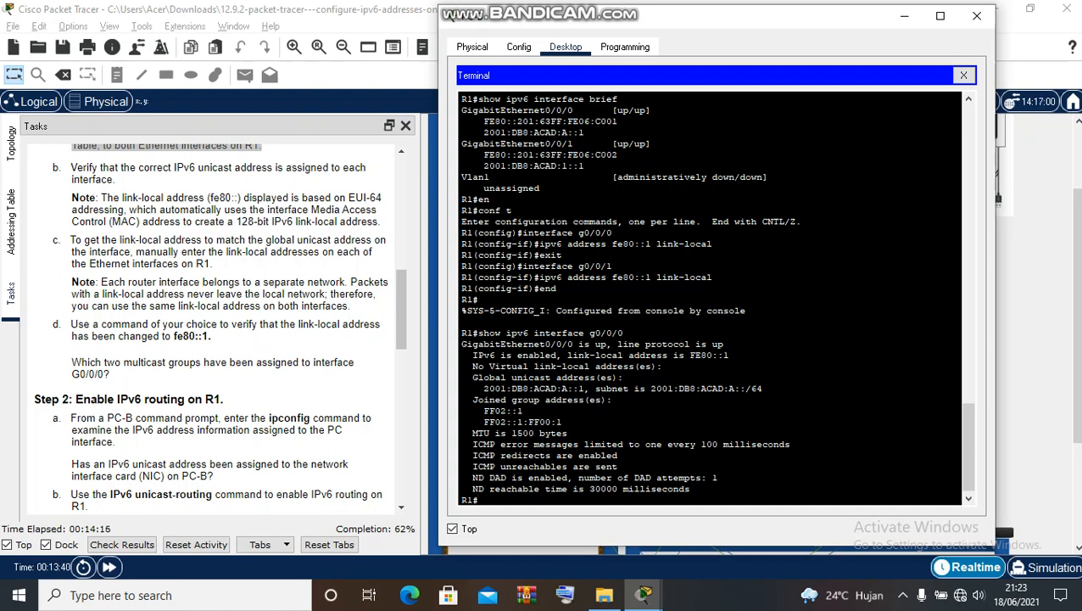
{"action": "left_click_drag", "start_coordinate": [483, 411], "coordinate": [522, 410]}
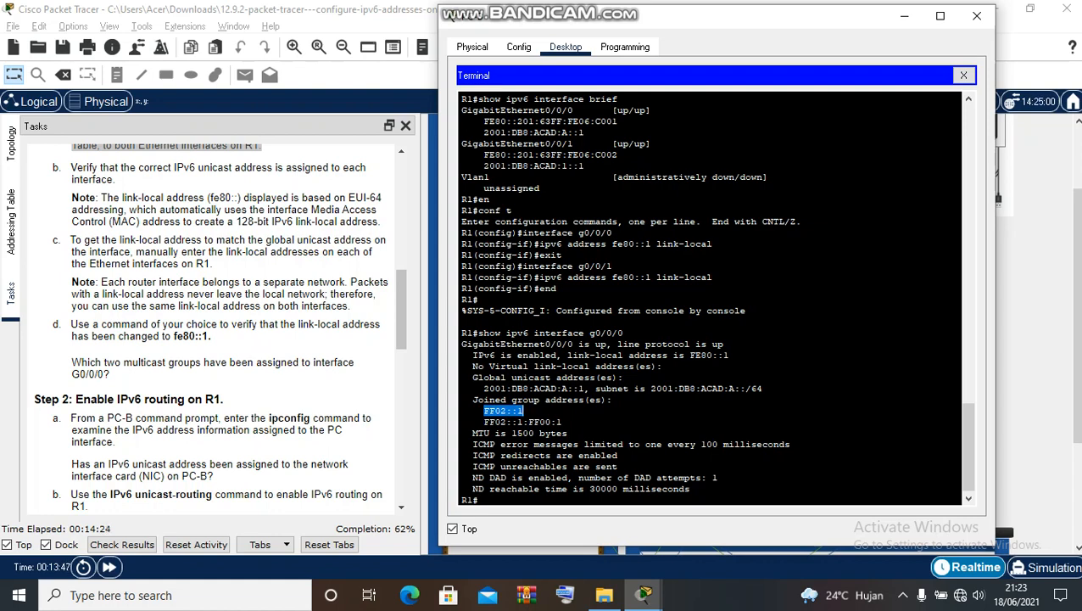
{"action": "left_click_drag", "start_coordinate": [484, 422], "coordinate": [563, 422]}
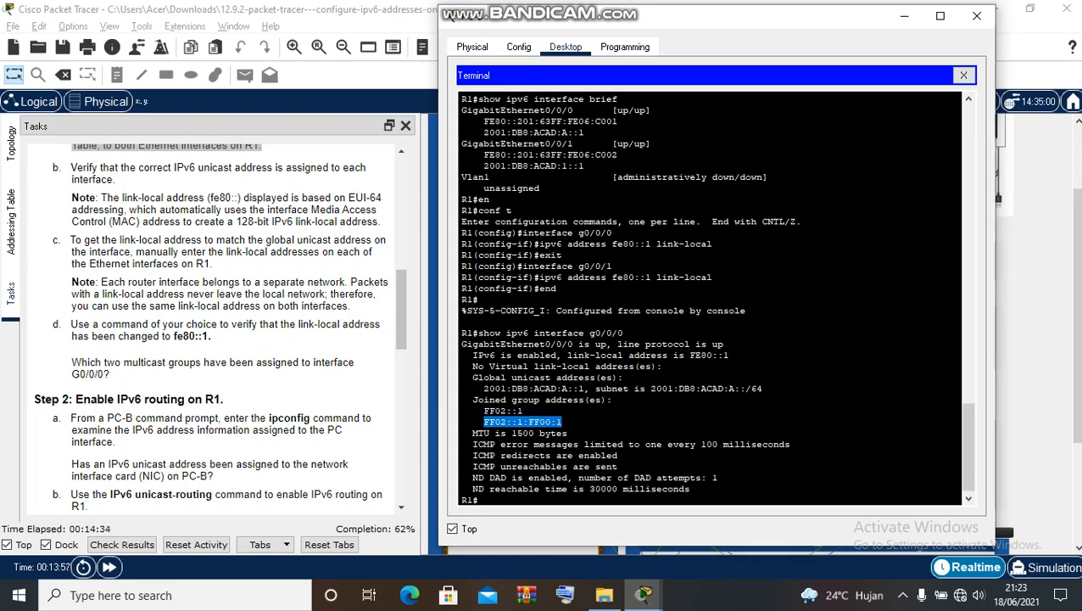
{"action": "mouse_move", "coordinate": [640, 10]}
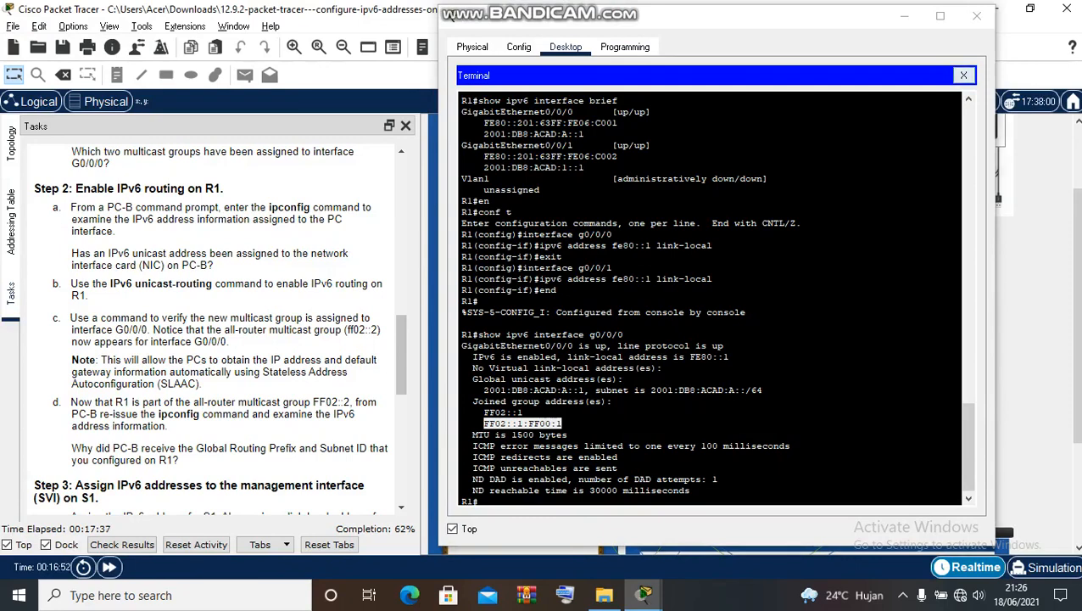
- Close R1's terminal and run ipconfig in PC-B's Command Prompt
{"action": "left_click", "coordinate": [964, 75]}
{"action": "left_click", "coordinate": [964, 75]}
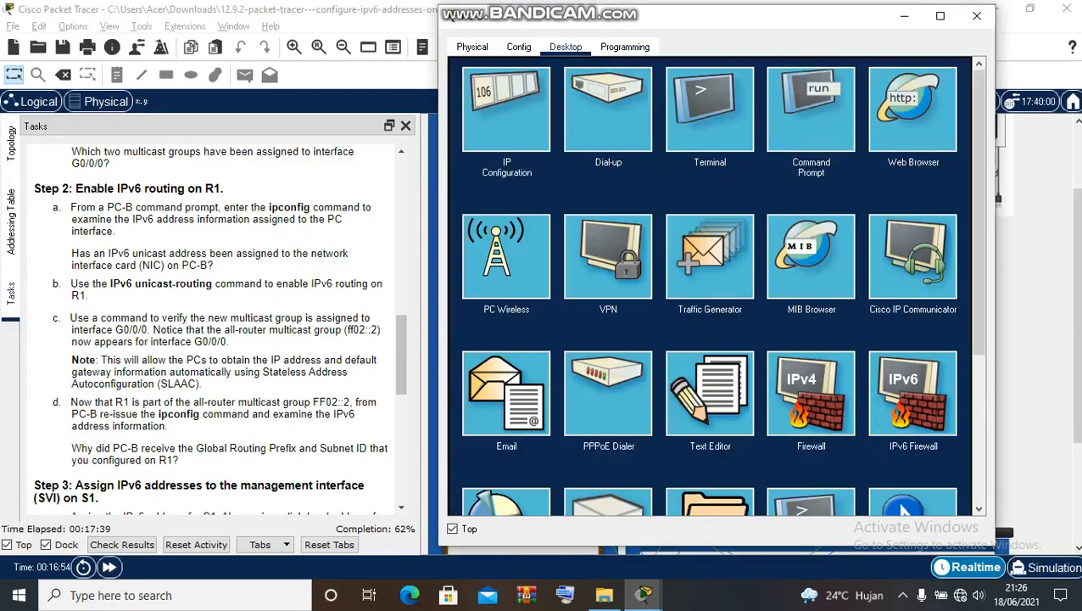
{"action": "left_click", "coordinate": [810, 110]}
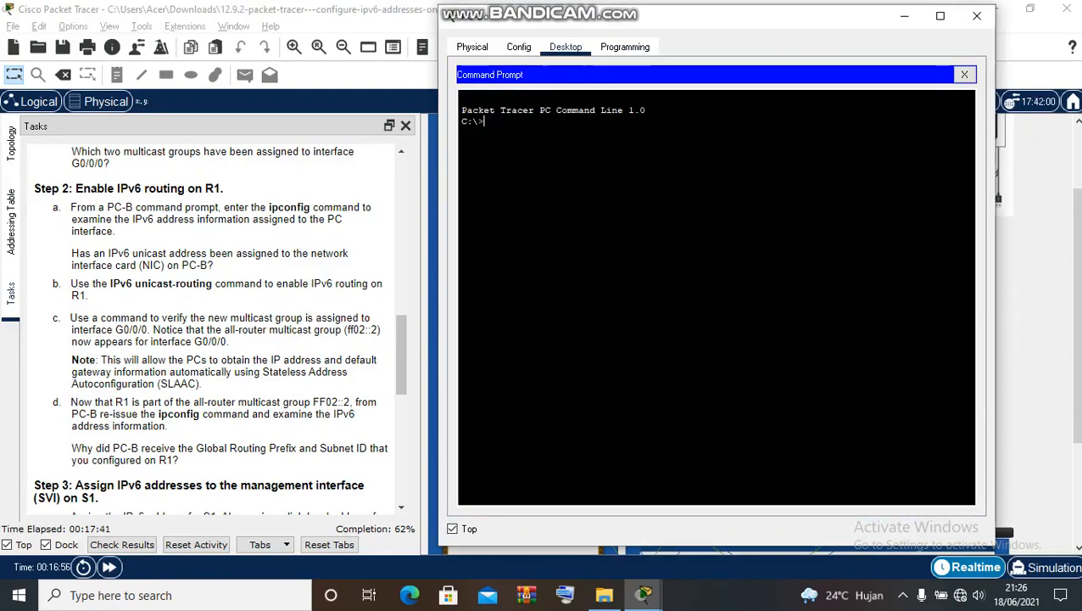
{"action": "type", "text": "ipconfig"}
{"action": "key", "text": "Return"}
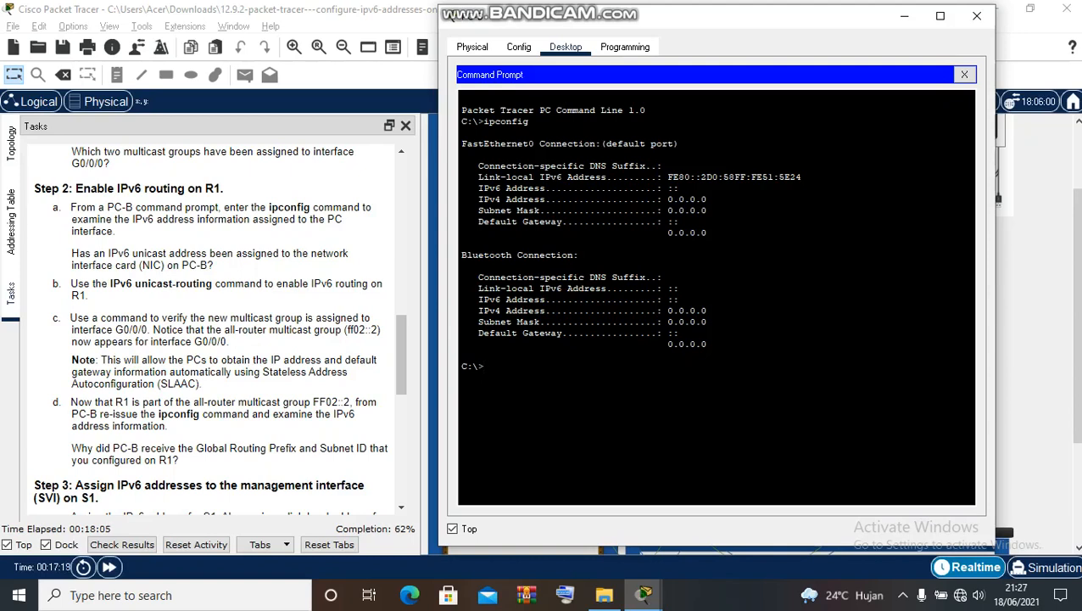
- Highlight the empty IPv6 address and default gateway lines, then close the Command Prompt
{"action": "left_click_drag", "start_coordinate": [482, 187], "coordinate": [679, 188]}
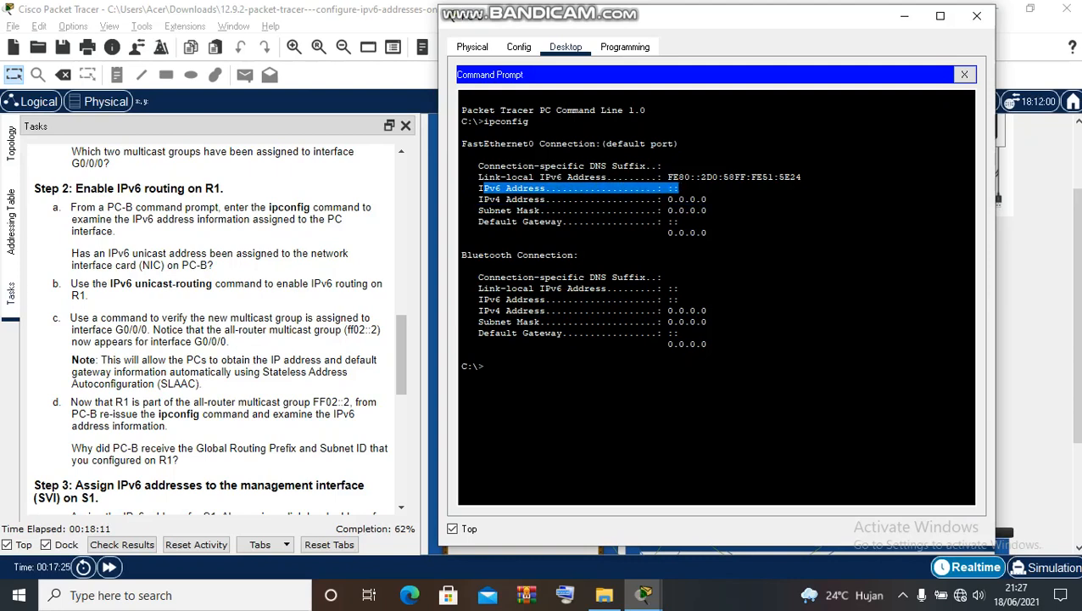
{"action": "left_click_drag", "start_coordinate": [478, 221], "coordinate": [674, 222]}
{"action": "left_click", "coordinate": [674, 223]}
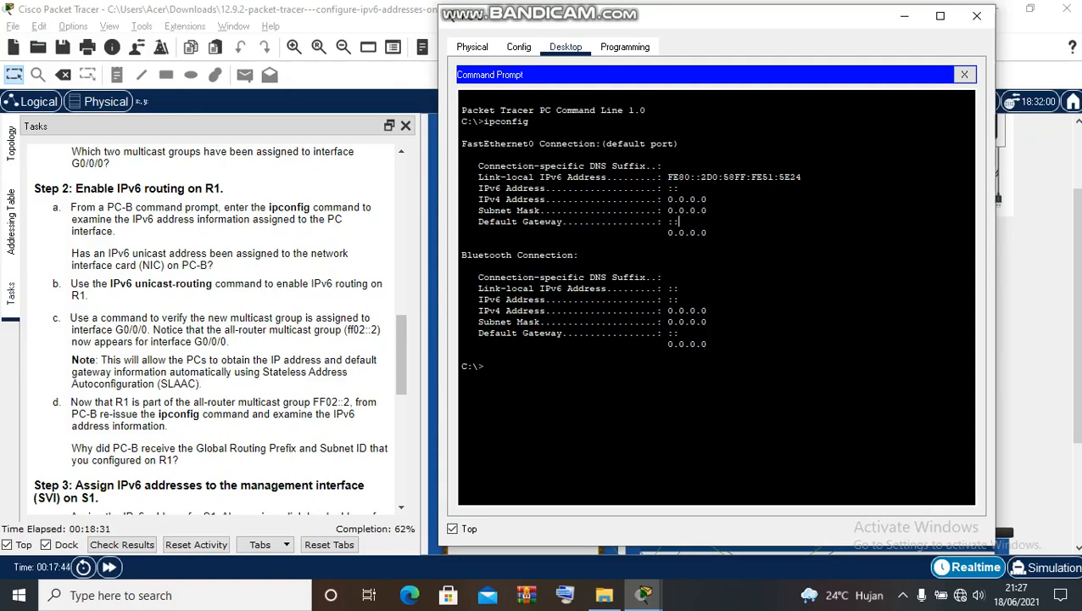
{"action": "left_click", "coordinate": [964, 75]}
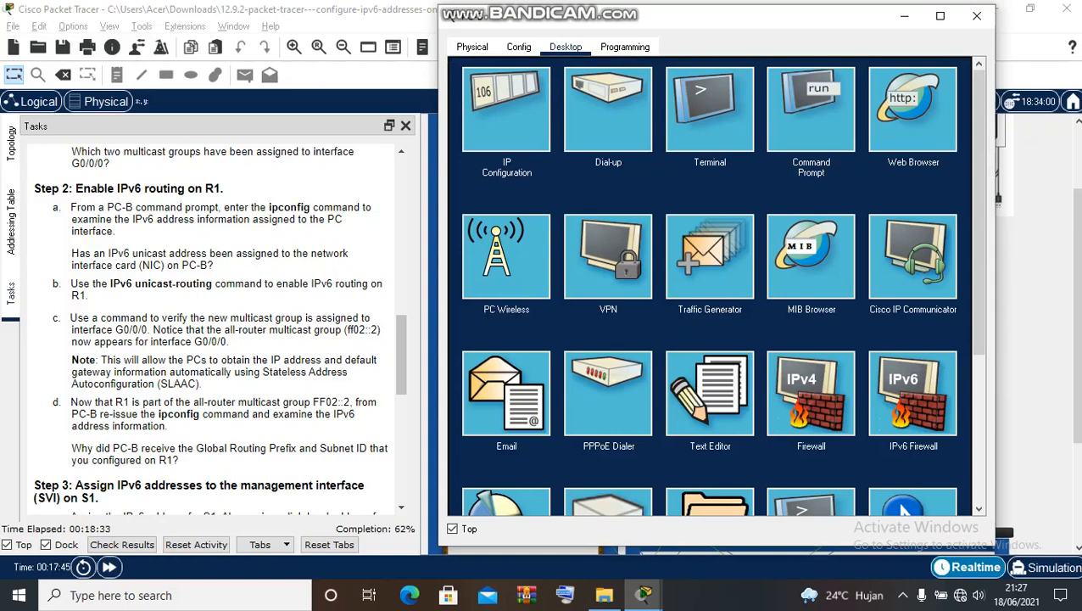
- Reconnect PC-B's Terminal to R1's console with default 9600 8N1 settings and enter privileged mode with en
{"action": "left_click", "coordinate": [710, 108]}
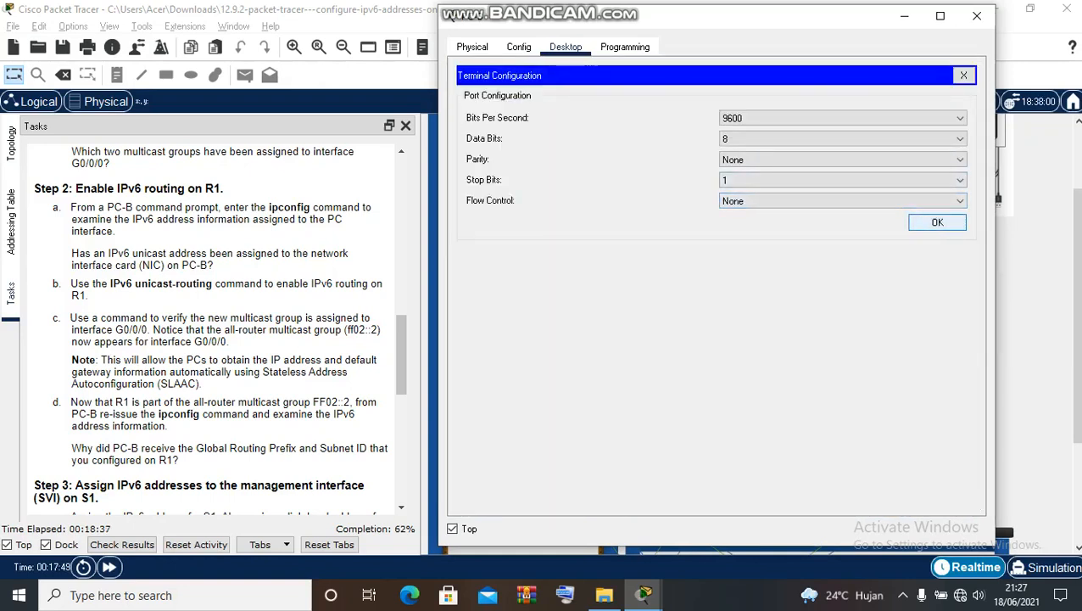
{"action": "key", "text": "Return"}
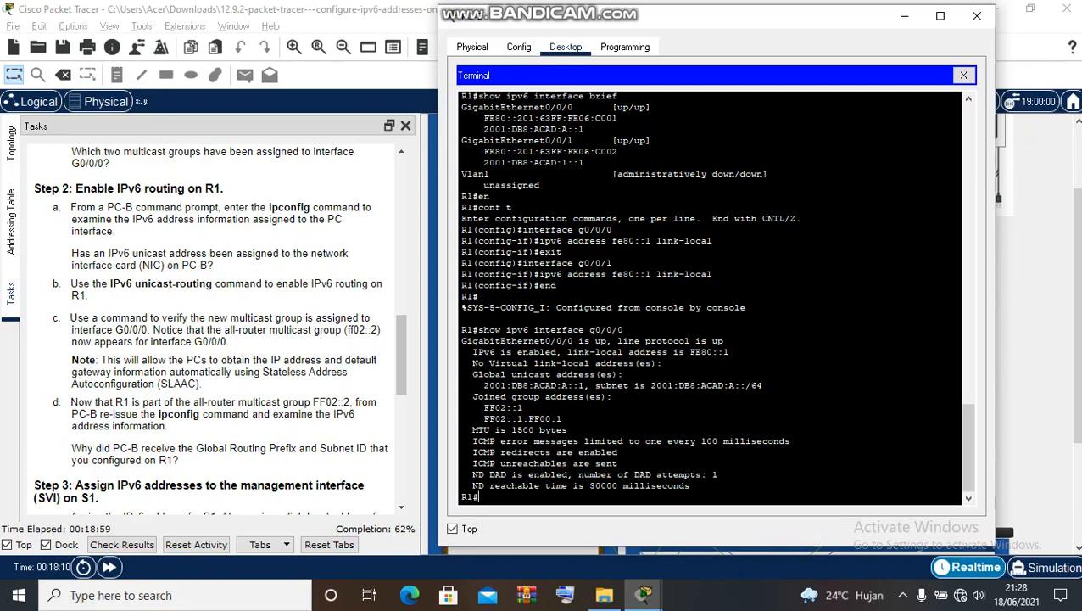
{"action": "type", "text": "en"}
{"action": "key", "text": "Return"}
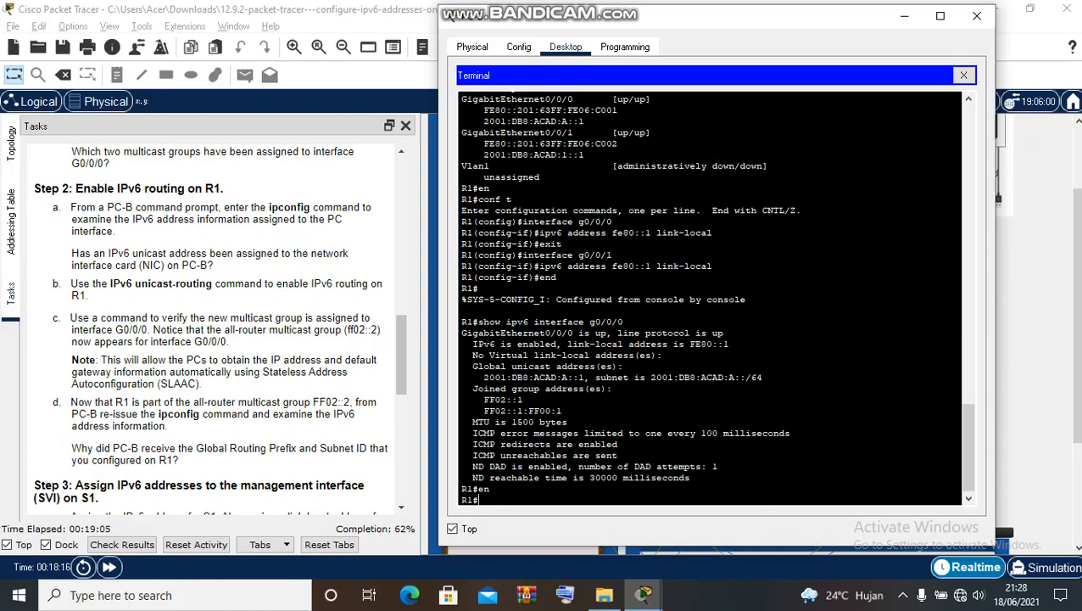
- In global configuration mode, run ipv6 unicast-routing on R1, then exit configuration mode
{"action": "type", "text": "conf t"}
{"action": "key", "text": "Return"}
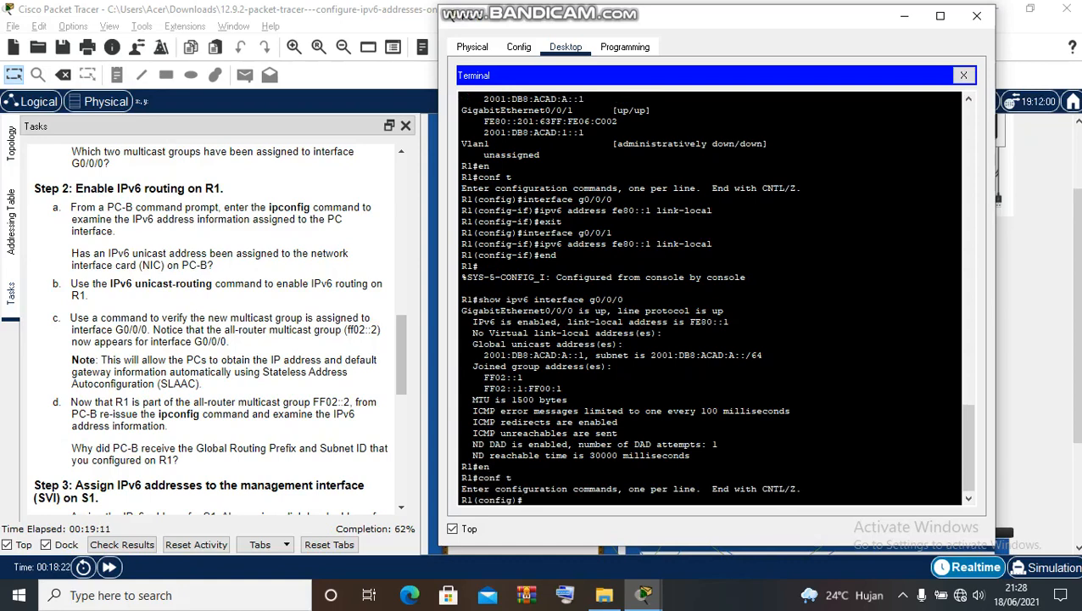
{"action": "type", "text": "ipv6 unicast-routing"}
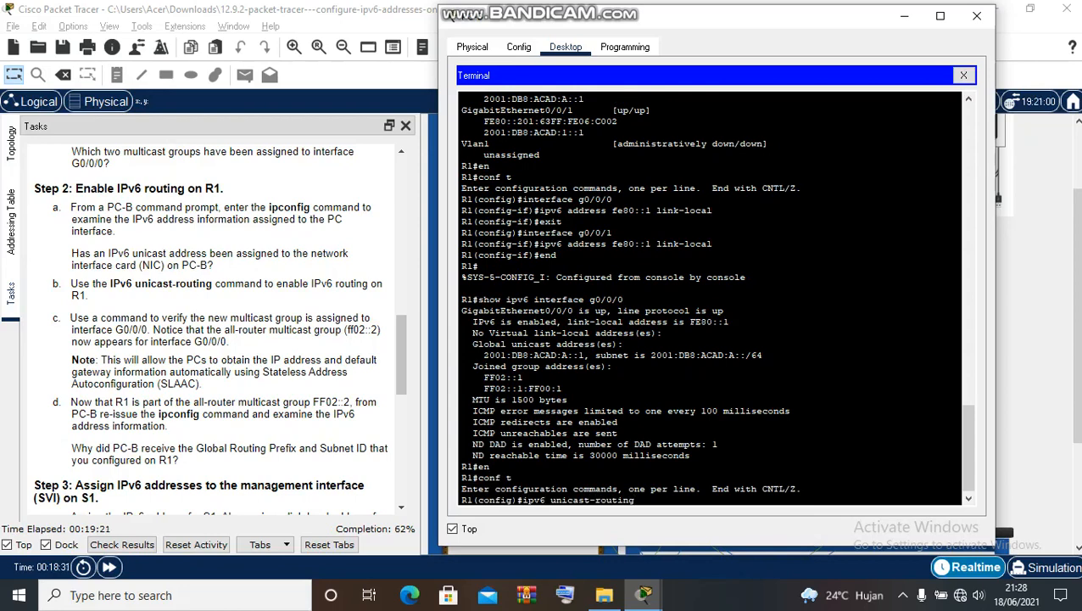
{"action": "key", "text": "Return"}
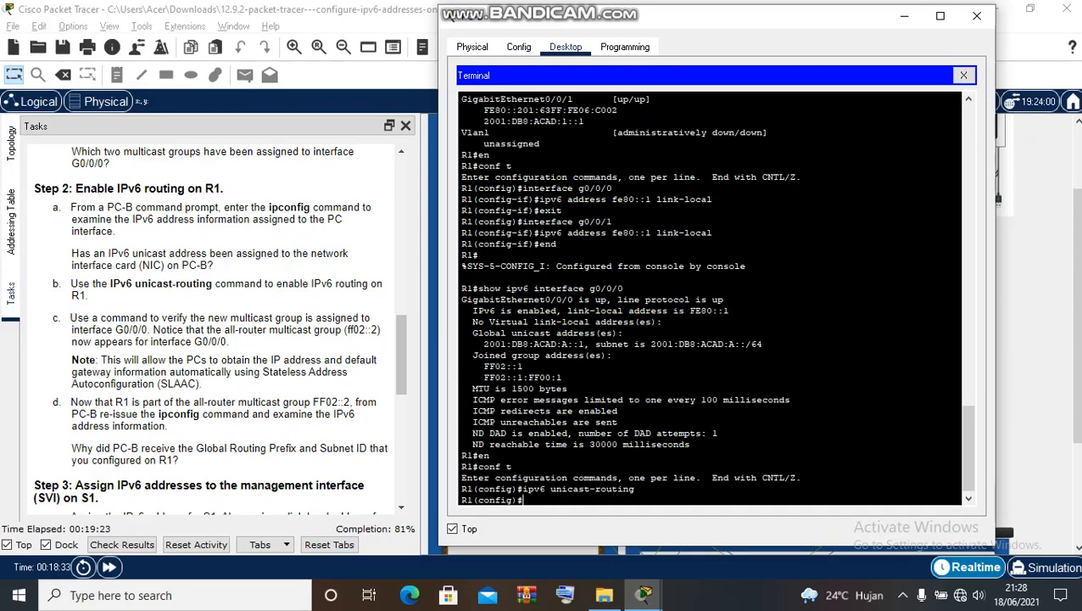
{"action": "type", "text": "exit"}
{"action": "key", "text": "Return"}
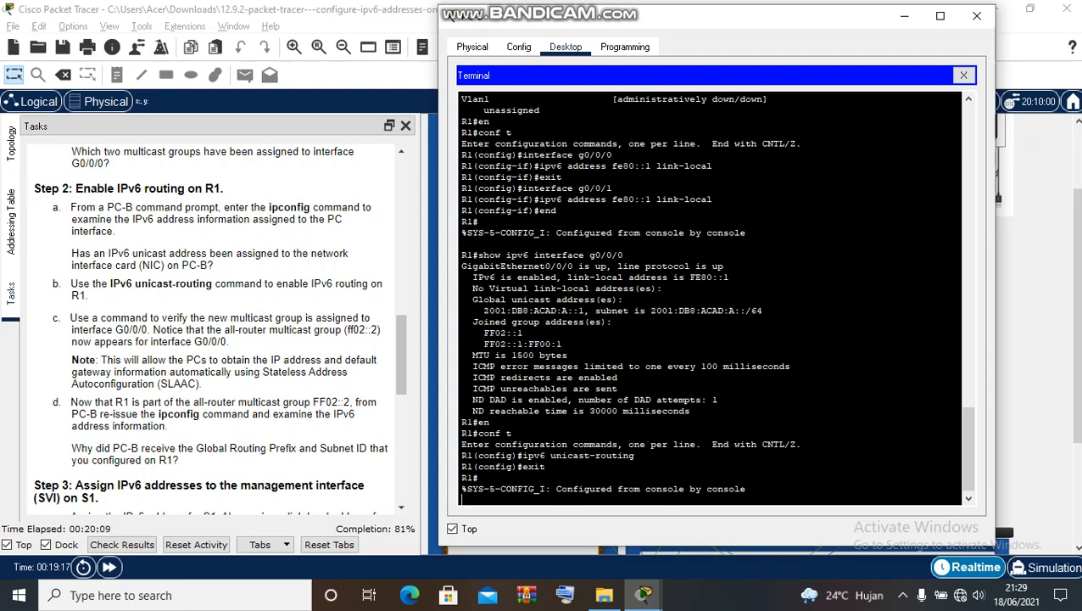
- Run show ipv6 interface g0/0/0 on R1 again
{"action": "key", "text": "Return"}
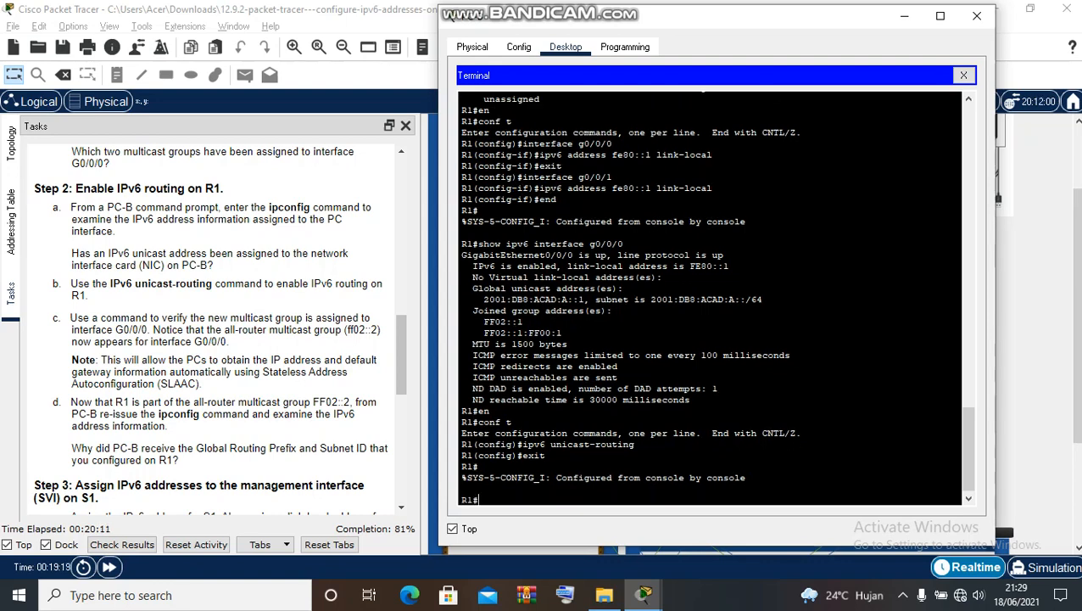
{"action": "type", "text": "show ipv6 interface"}
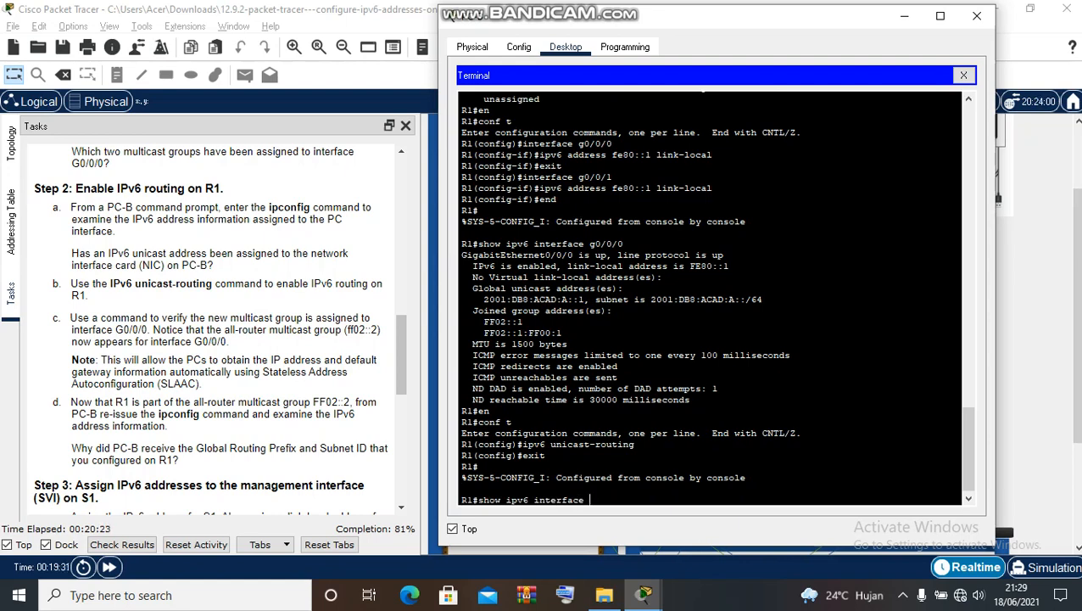
{"action": "type", "text": " g0/0/0"}
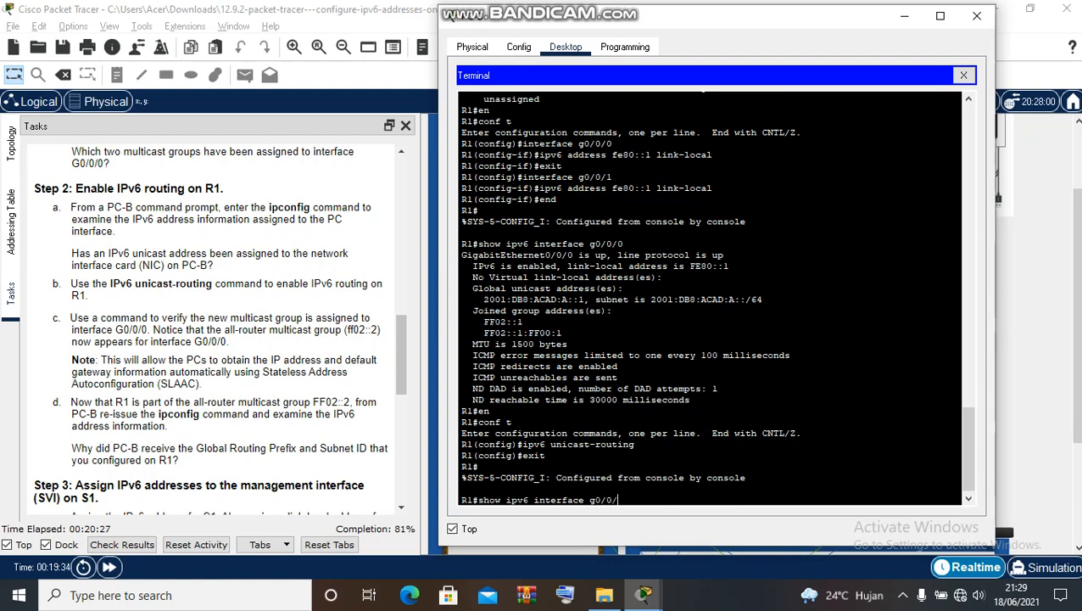
{"action": "key", "text": "Return"}
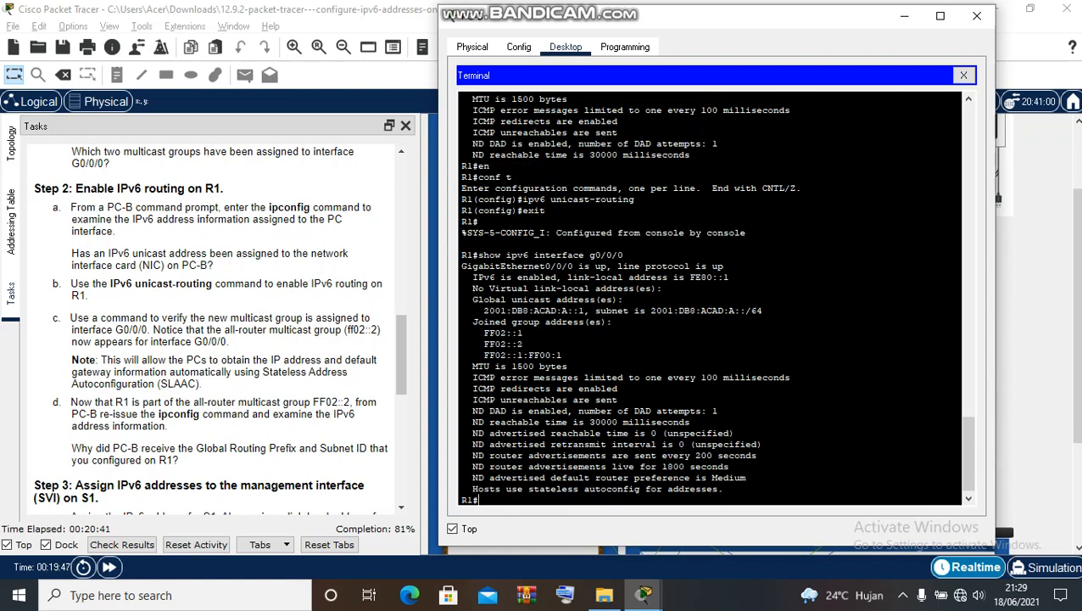
- Highlight the 2001:DB8:ACAD:A::/64 global address and the joined multicast groups including FF02::2
{"action": "left_click_drag", "start_coordinate": [472, 300], "coordinate": [762, 310]}
{"action": "left_click", "coordinate": [610, 321]}
{"action": "left_click_drag", "start_coordinate": [646, 310], "coordinate": [763, 311]}
{"action": "left_click", "coordinate": [763, 311]}
{"action": "left_click_drag", "start_coordinate": [484, 333], "coordinate": [562, 355]}
{"action": "left_click", "coordinate": [561, 355]}
{"action": "key", "text": "F12"}
- Close R1's terminal and rerun ipconfig in PC-B's Command Prompt
{"action": "left_click", "coordinate": [964, 76]}
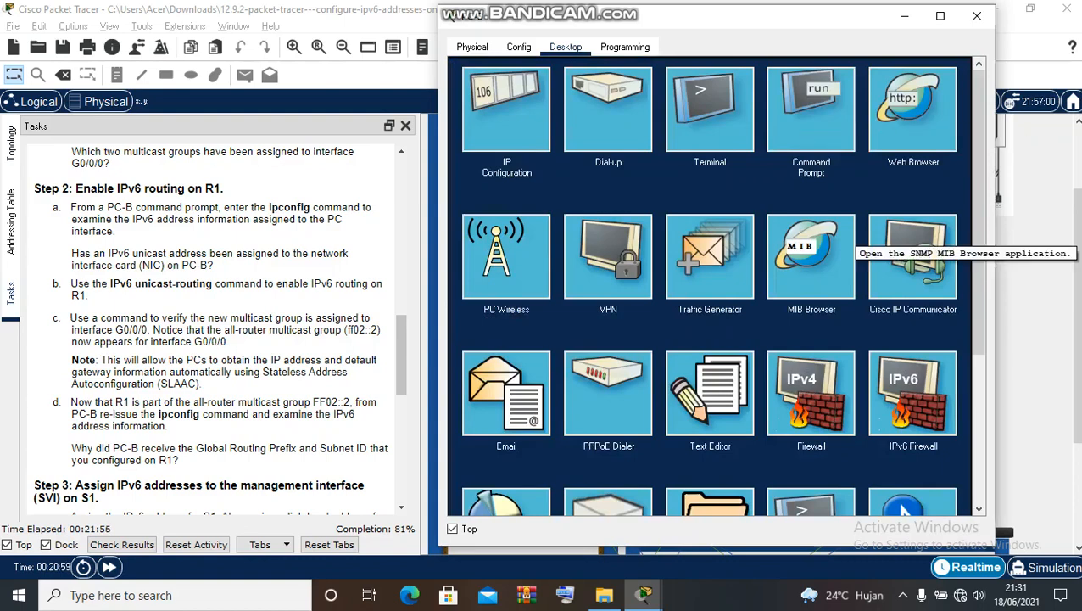
{"action": "left_click", "coordinate": [811, 110]}
{"action": "type", "text": "ip"}
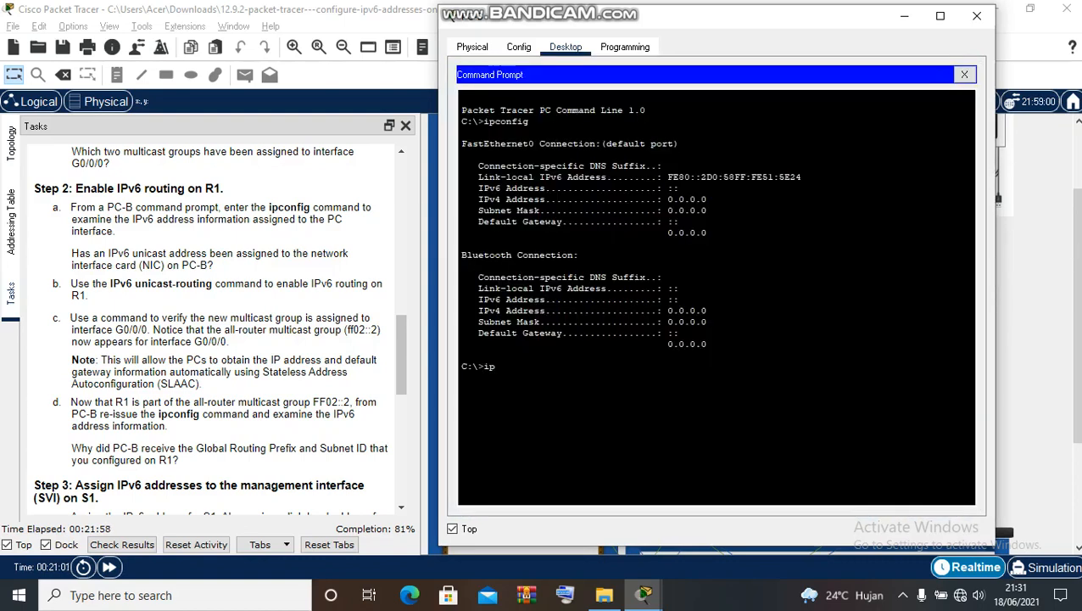
{"action": "type", "text": "config"}
{"action": "key", "text": "Return"}
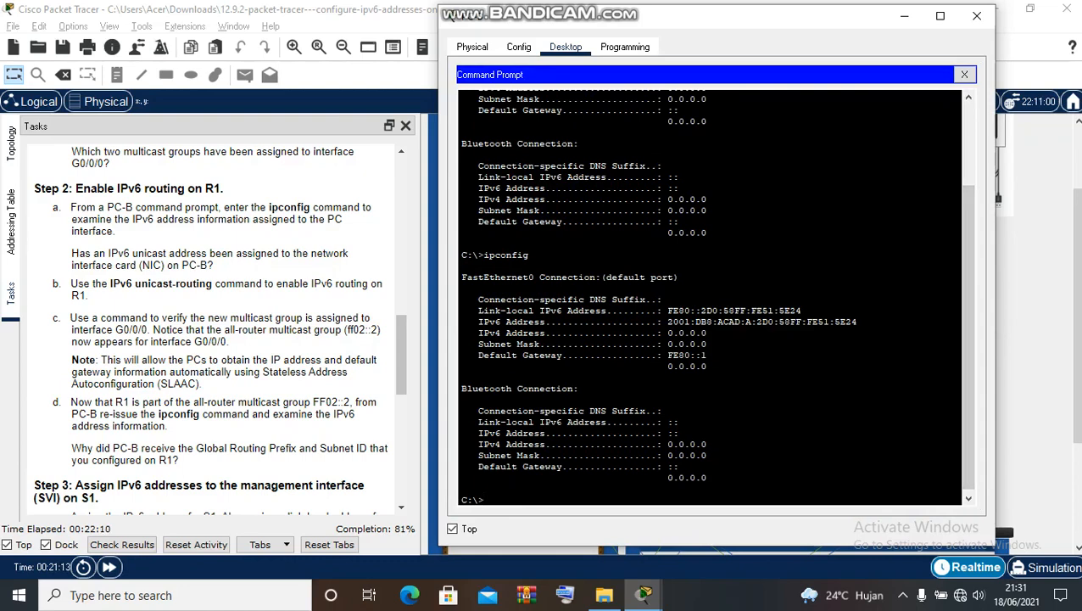
- Highlight the new 2001:DB8:ACAD:A:2D0:58FF:FE51:5E24 address and the FE80::1 default gateway
{"action": "left_click_drag", "start_coordinate": [478, 311], "coordinate": [859, 323]}
{"action": "left_click", "coordinate": [858, 324]}
{"action": "left_click_drag", "start_coordinate": [478, 355], "coordinate": [706, 356]}
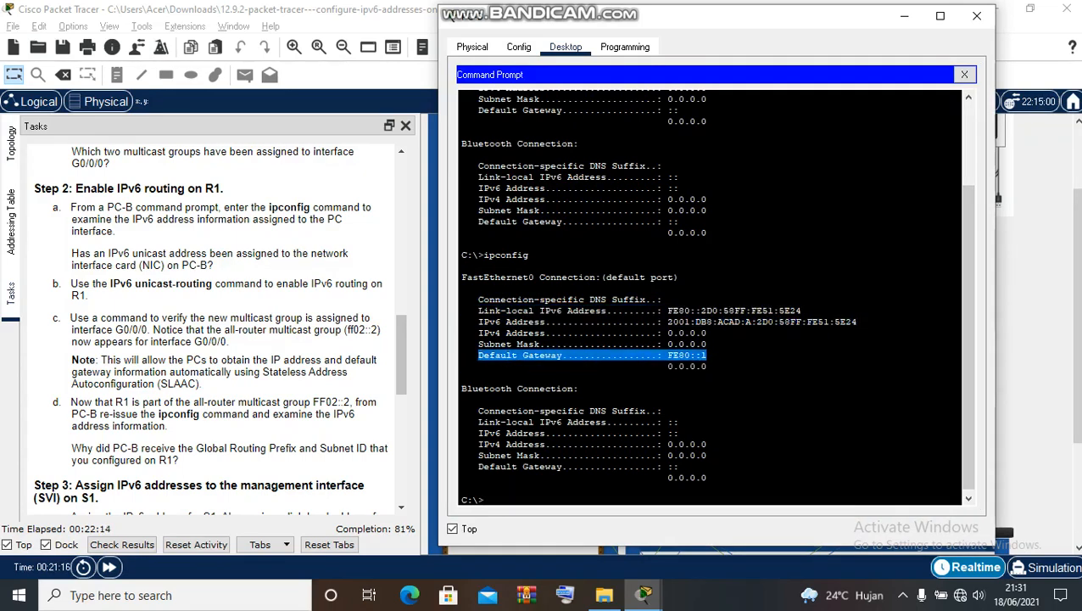
{"action": "scroll", "coordinate": [965, 297], "scroll_direction": "up", "scroll_amount": 4}
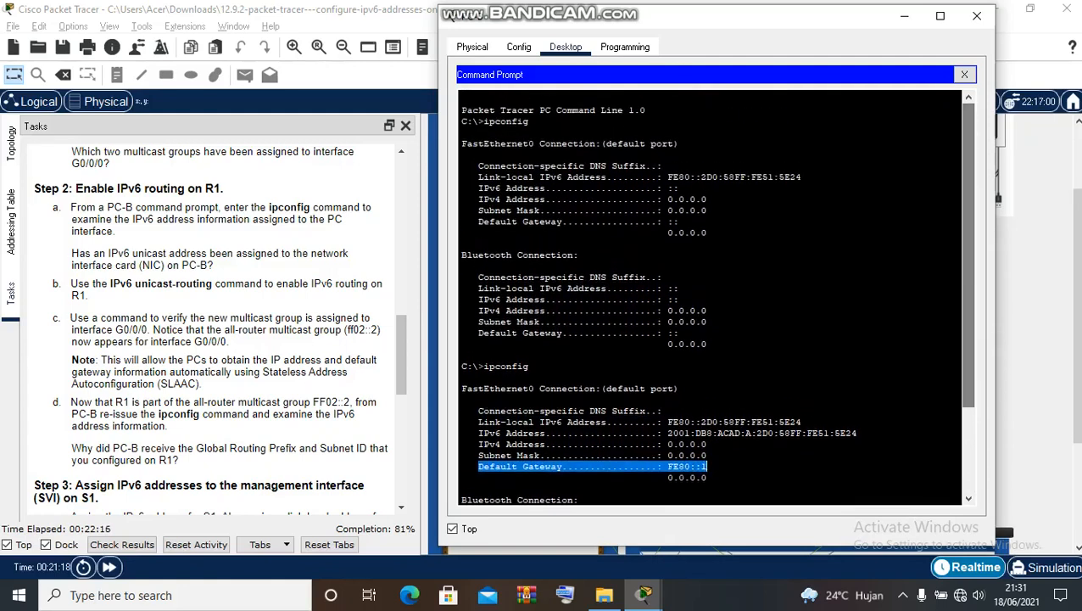
{"action": "left_click_drag", "start_coordinate": [500, 166], "coordinate": [461, 264]}
{"action": "left_click", "coordinate": [461, 264]}
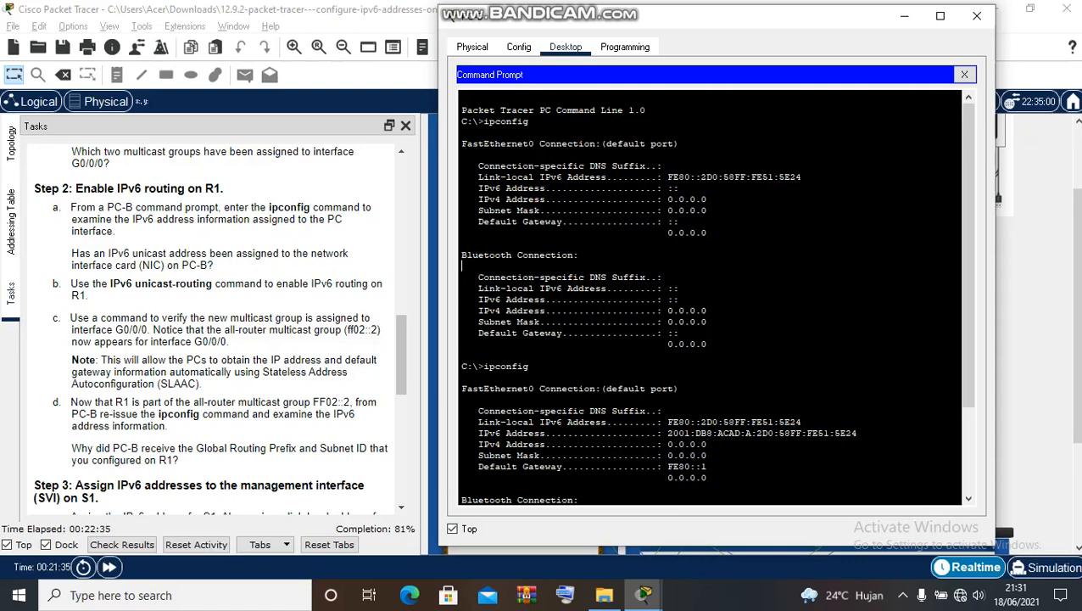
{"action": "scroll", "coordinate": [710, 297], "scroll_direction": "down", "scroll_amount": 4}
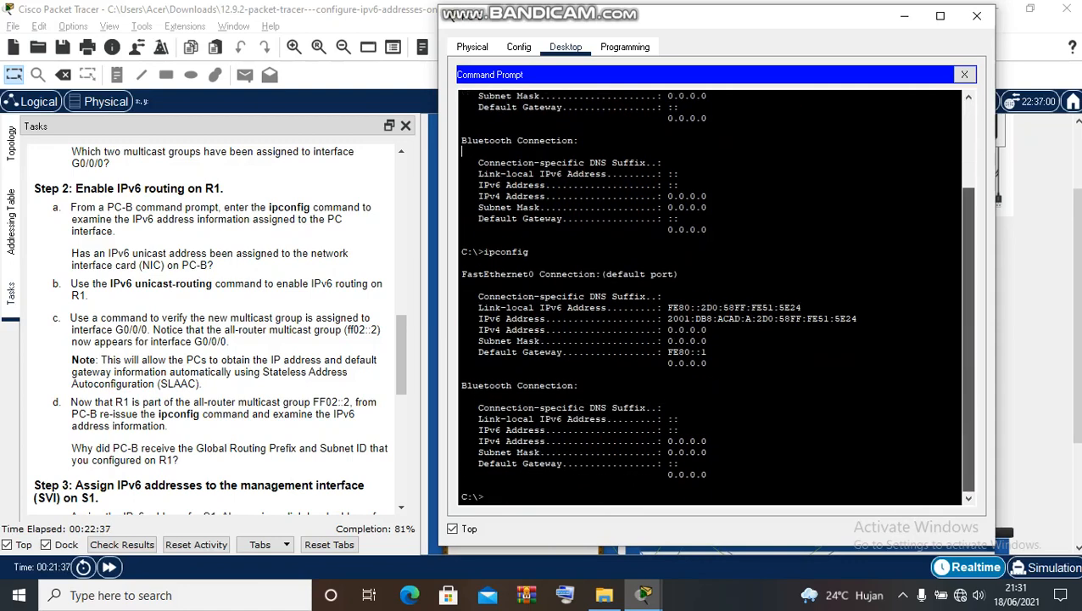
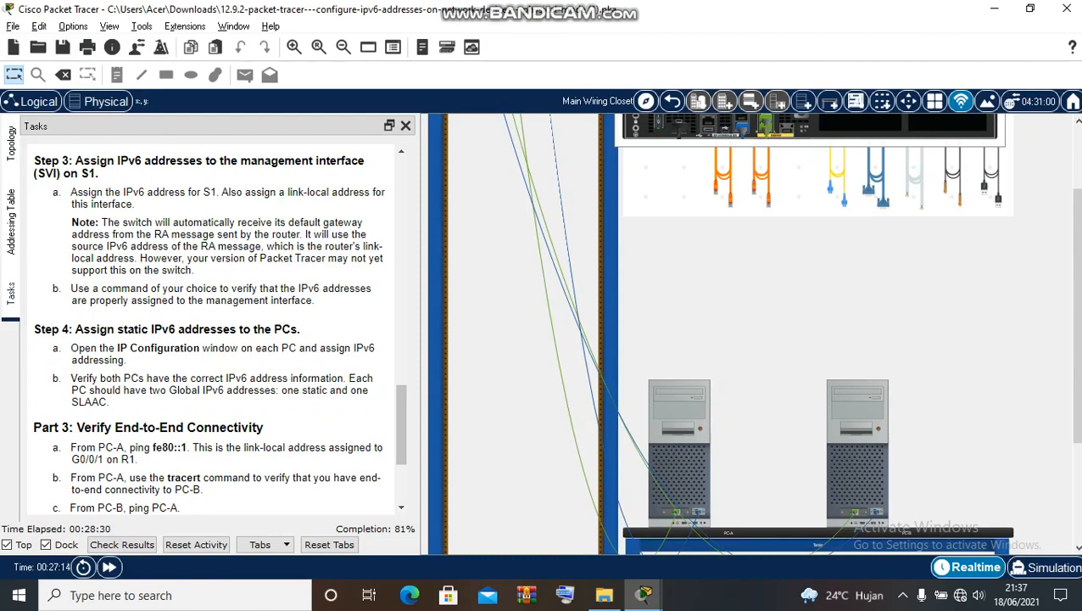
- Show the lab's addressing table and open PC-A's device window
{"action": "left_click", "coordinate": [11, 221]}
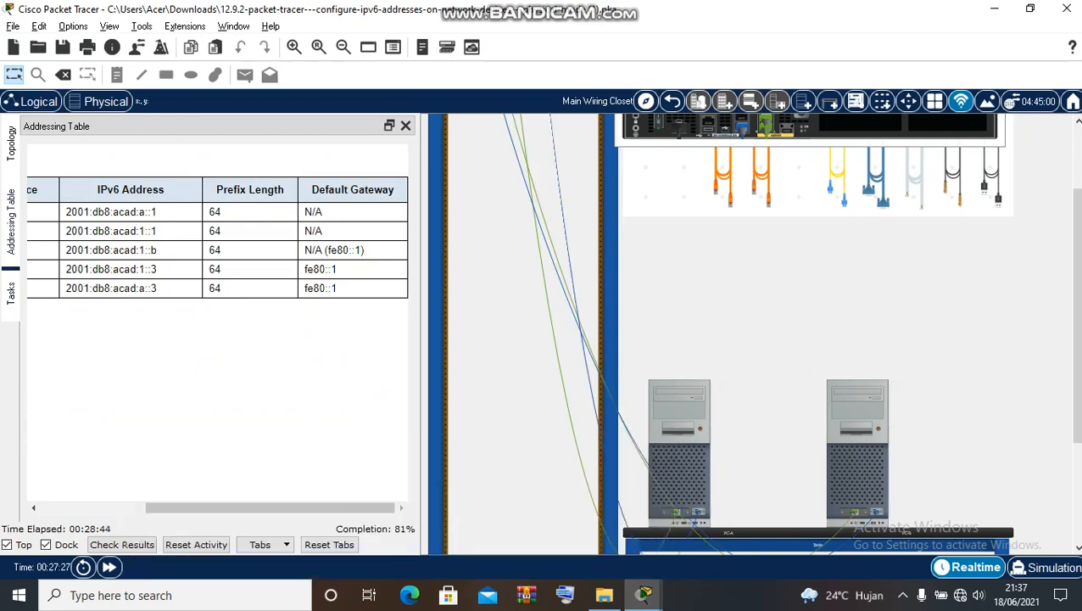
{"action": "left_click", "coordinate": [679, 451]}
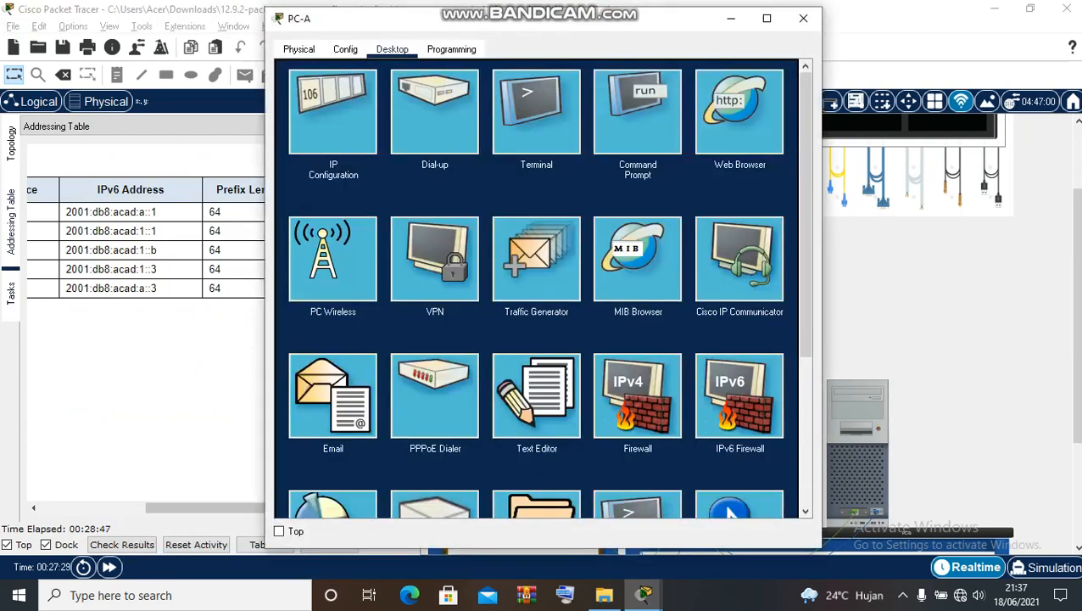
- From PC-A's terminal on S1's console, enter interface vlan1 configuration via en and conf t
{"action": "left_click", "coordinate": [536, 113]}
{"action": "left_click", "coordinate": [763, 224]}
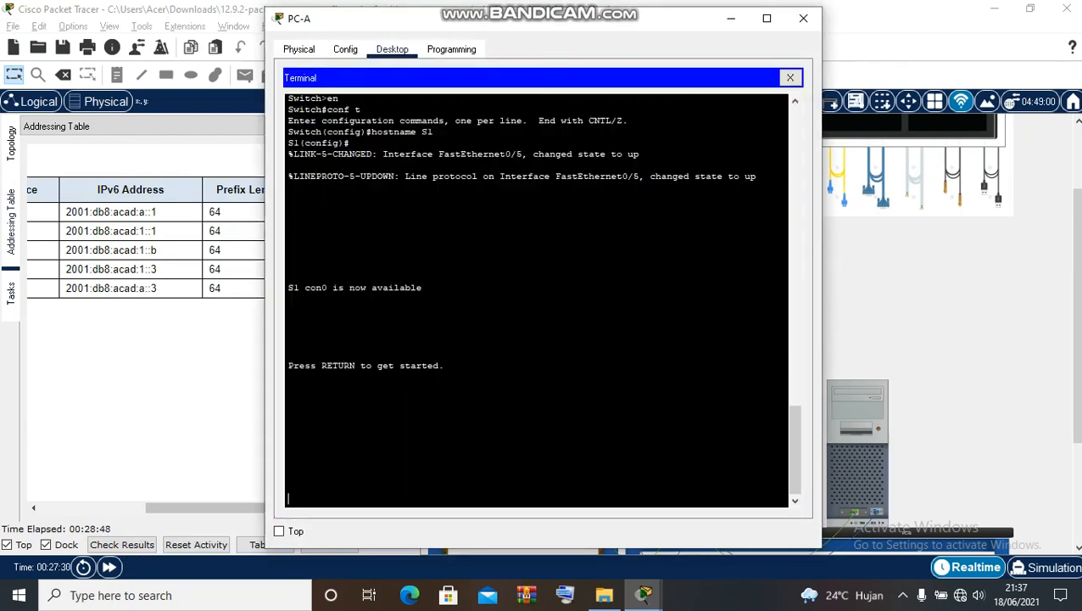
{"action": "key", "text": "Return"}
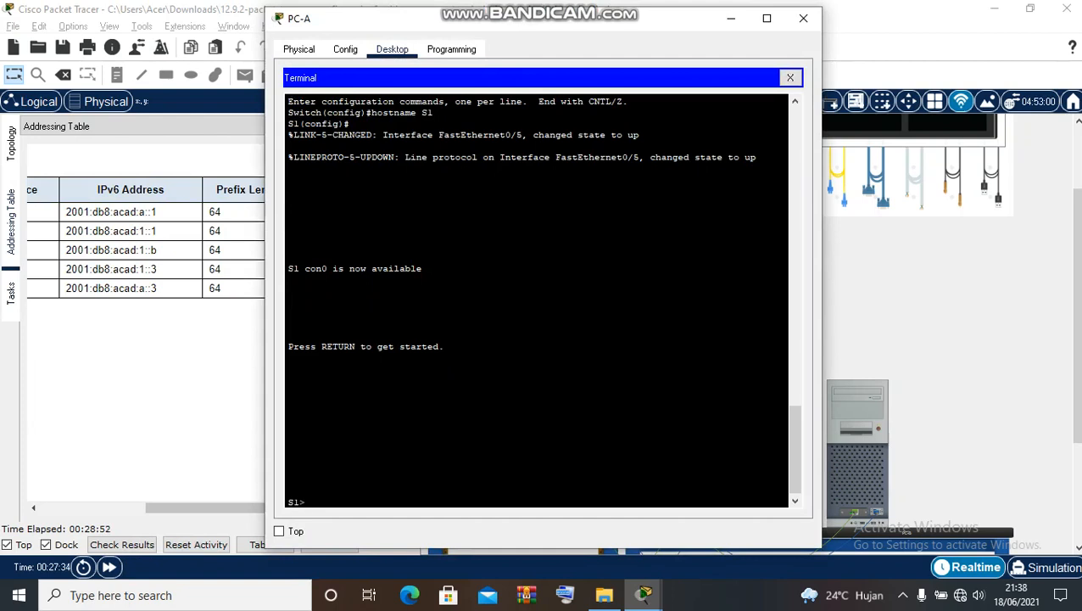
{"action": "type", "text": "en"}
{"action": "key", "text": "Return"}
{"action": "type", "text": "co"}
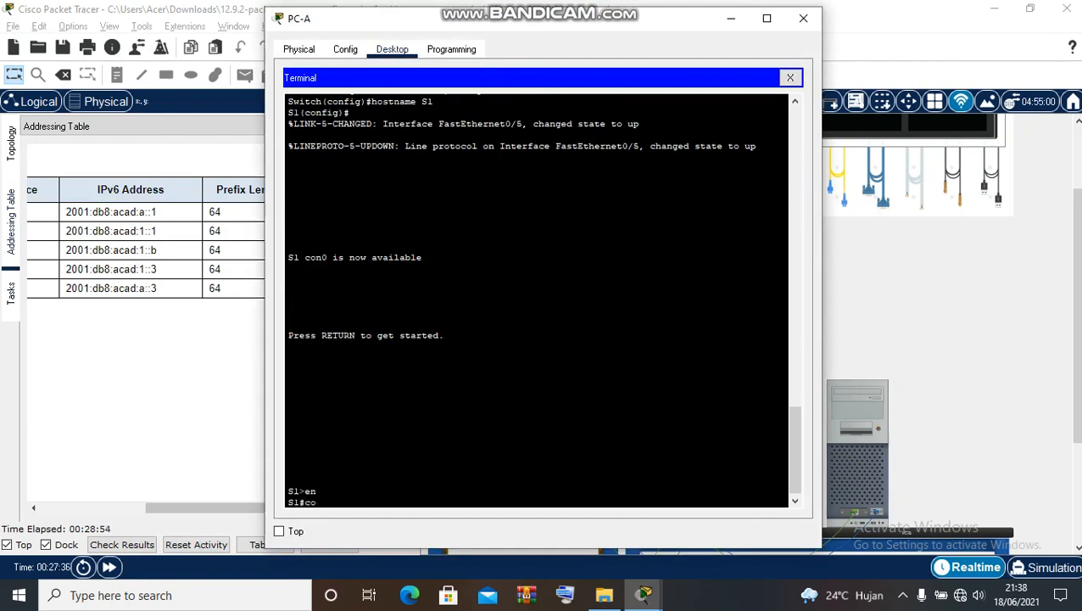
{"action": "type", "text": "nf t"}
{"action": "key", "text": "Return"}
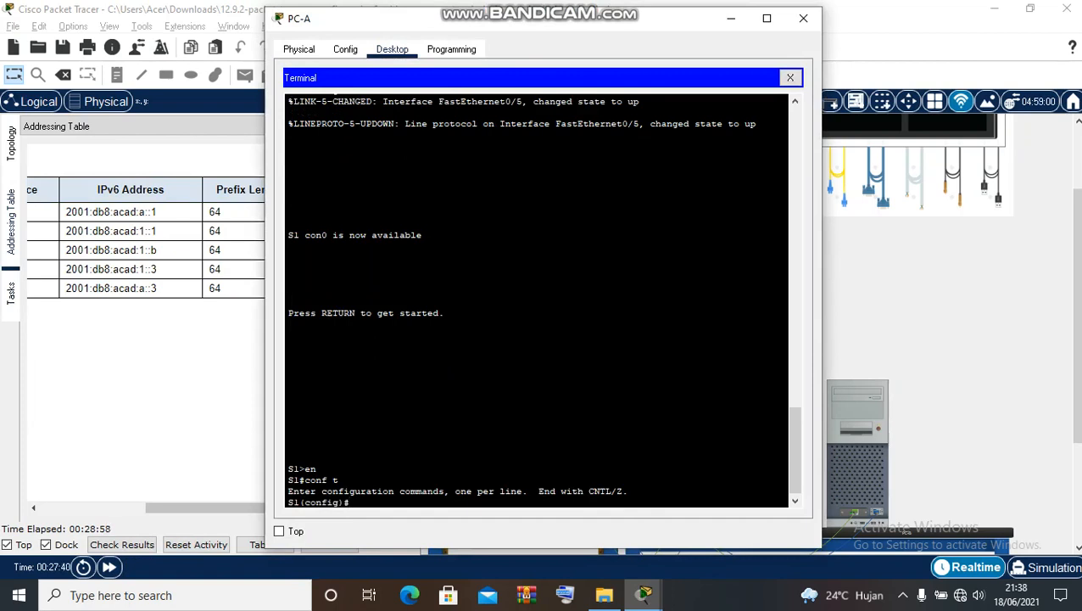
{"action": "type", "text": "interface vlan1"}
{"action": "key", "text": "Return"}
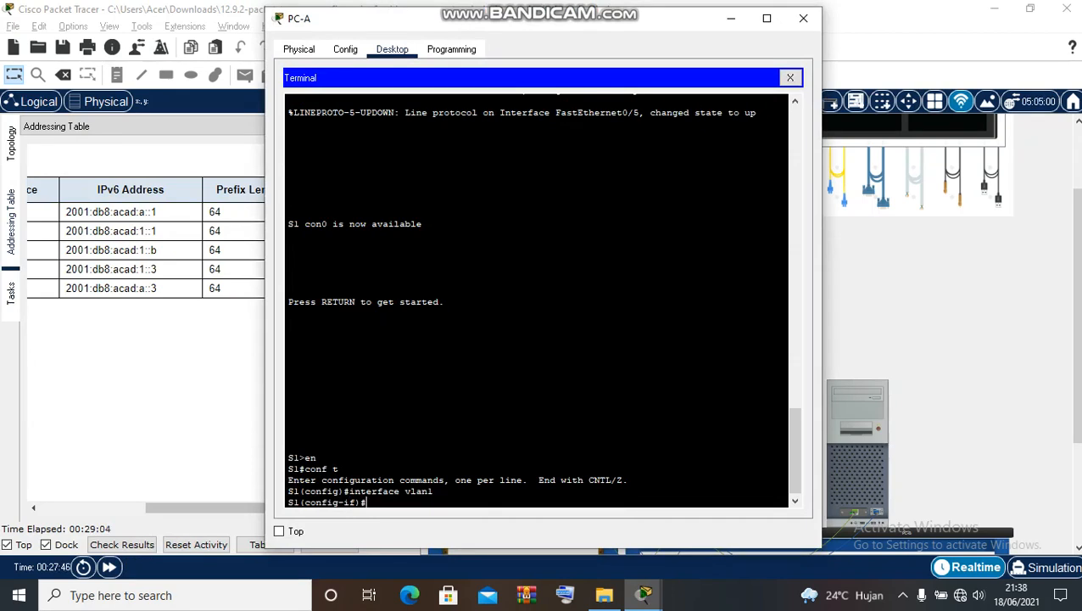
- Start typing ipv6 address 2001:db8: and keep PC-A's window always on top
{"action": "type", "text": "ipv6 address 2"}
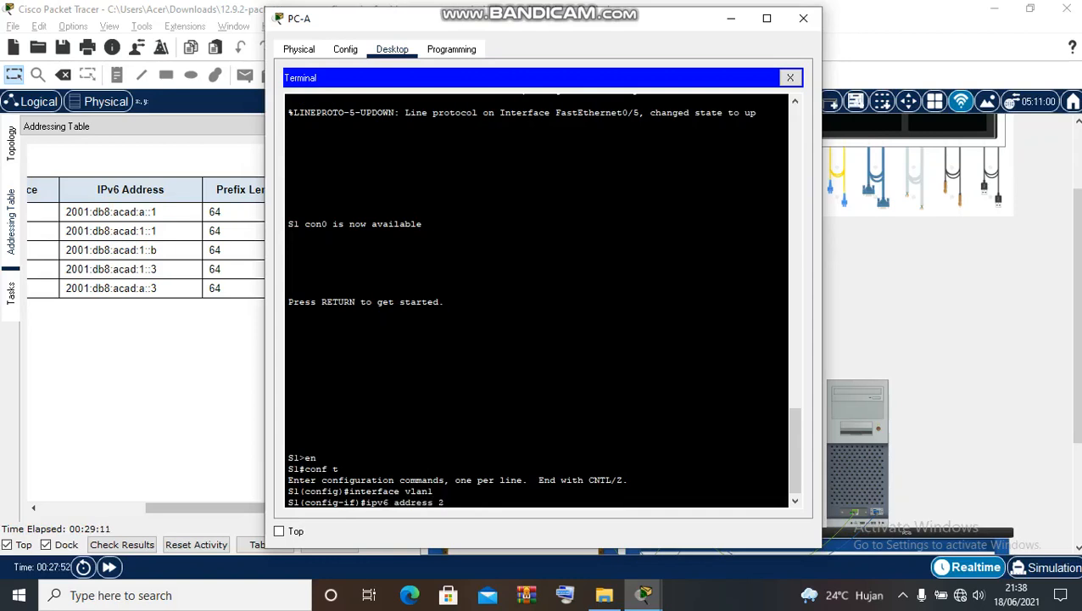
{"action": "type", "text": "001:db8:"}
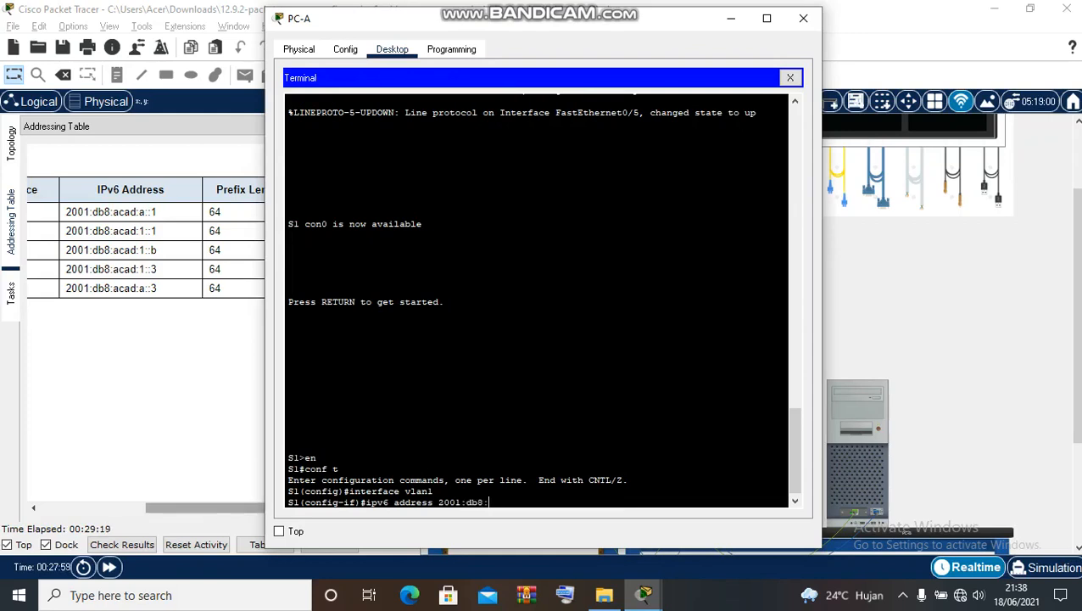
{"action": "left_click_drag", "start_coordinate": [206, 507], "coordinate": [102, 507]}
{"action": "key", "text": "alt+Tab"}
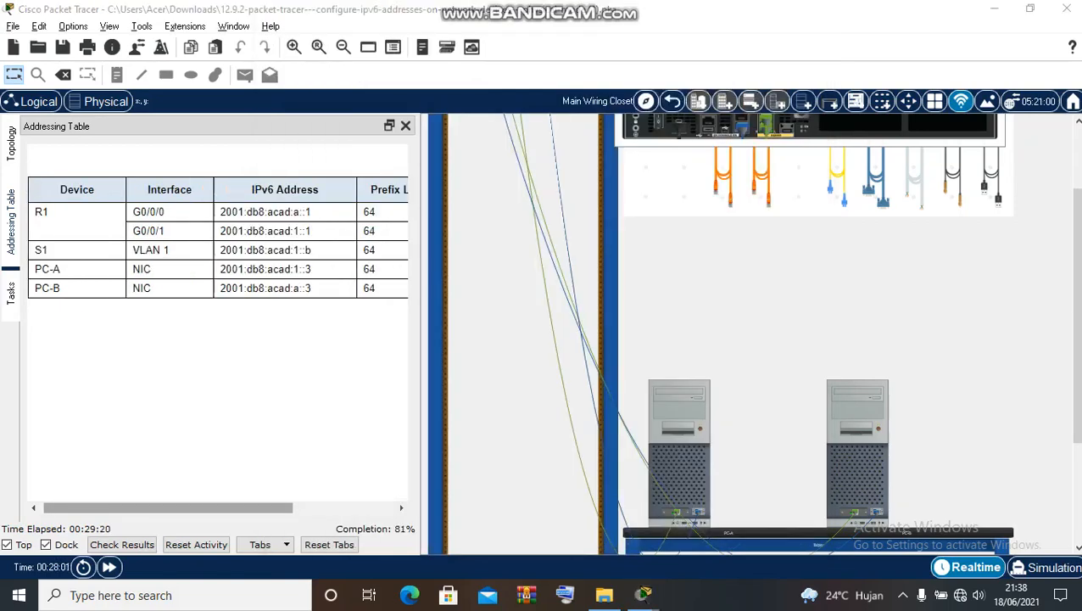
{"action": "left_click", "coordinate": [279, 530]}
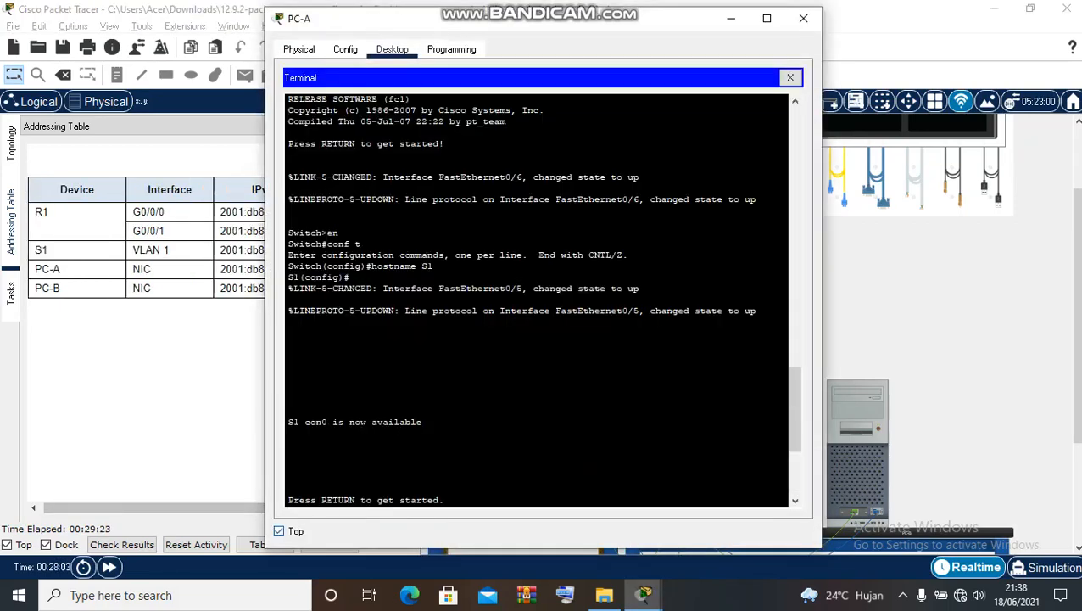
- Assign VLAN 1 the global IPv6 address 2001:db8:acad:a::b/64
{"action": "left_click_drag", "start_coordinate": [386, 23], "coordinate": [540, 50]}
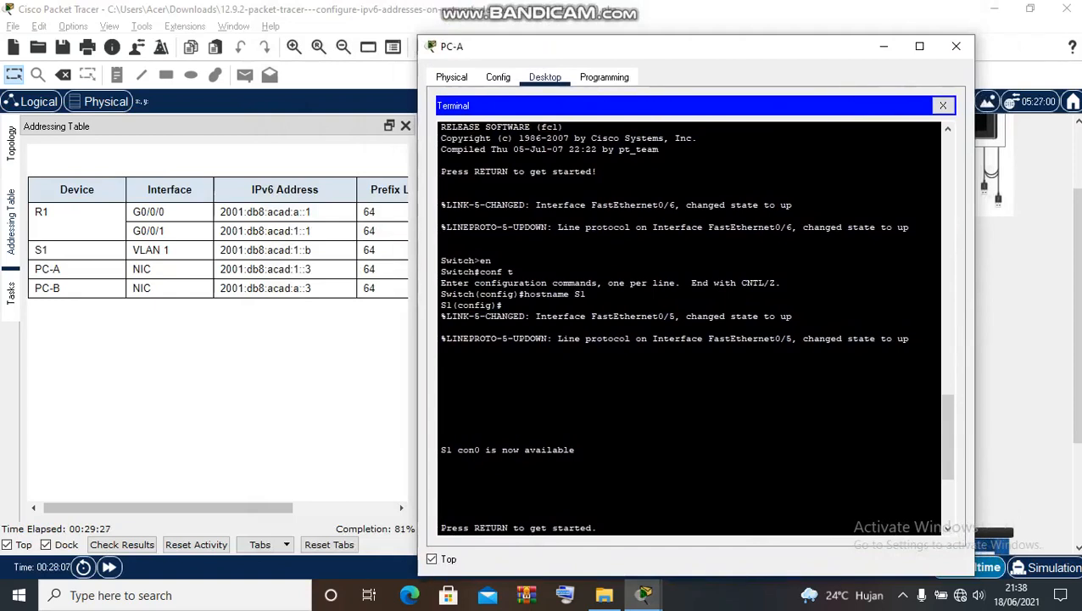
{"action": "type", "text": "en conf t interface vlan1"}
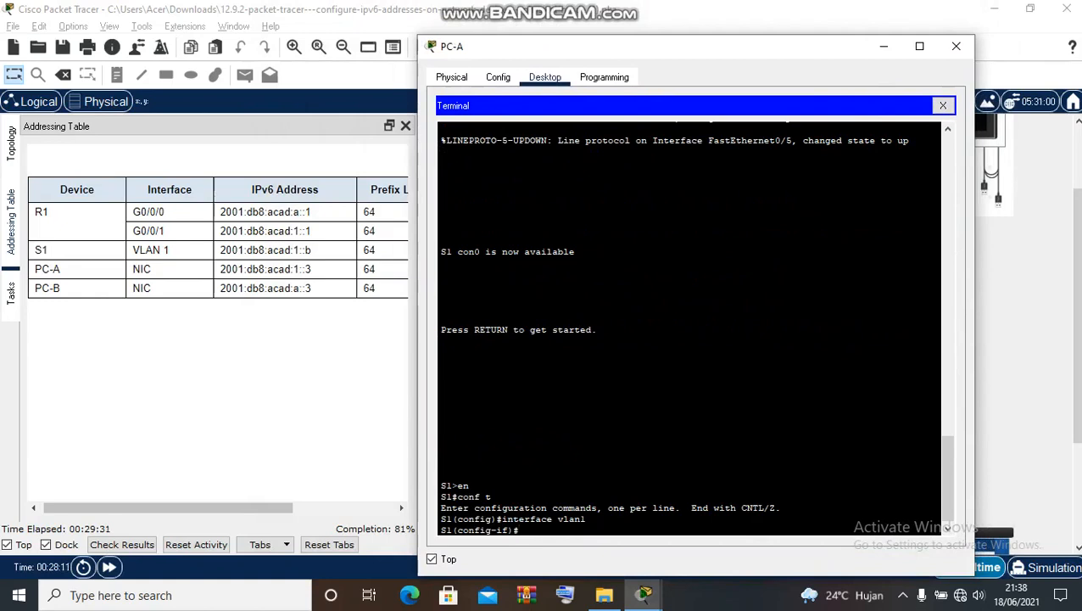
{"action": "type", "text": "ip"}
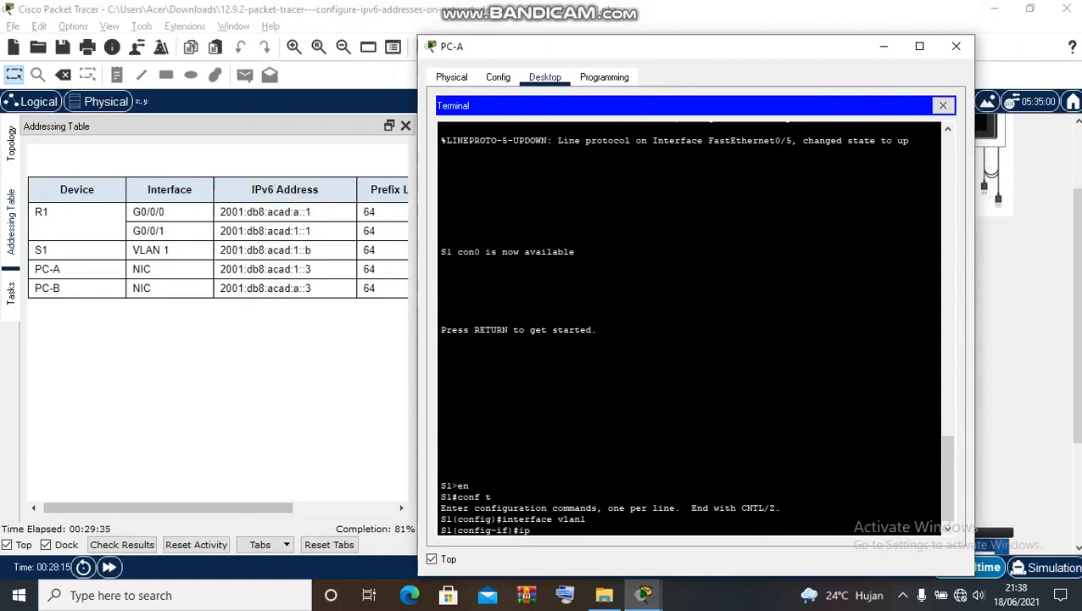
{"action": "type", "text": " v6"}
{"action": "key", "text": "BackSpace"}
{"action": "key", "text": "BackSpace"}
{"action": "key", "text": "BackSpace"}
{"action": "key", "text": "BackSpace"}
{"action": "type", "text": "pv6"}
{"action": "type", "text": "addree"}
{"action": "key", "text": "BackSpace"}
{"action": "type", "text": "ss 2001:d"}
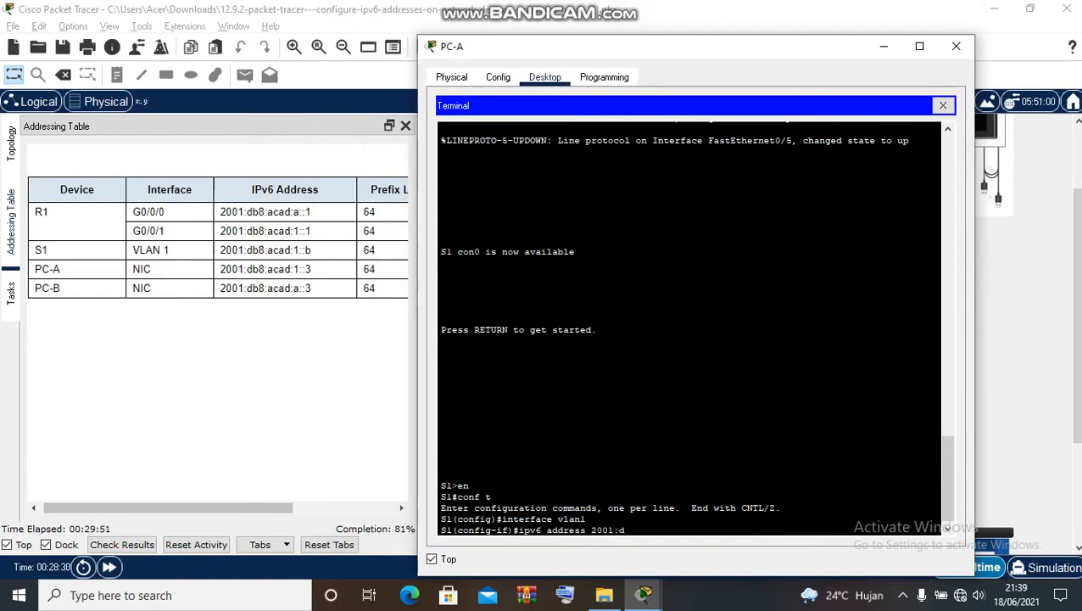
{"action": "type", "text": "b8:acad:a::b/64"}
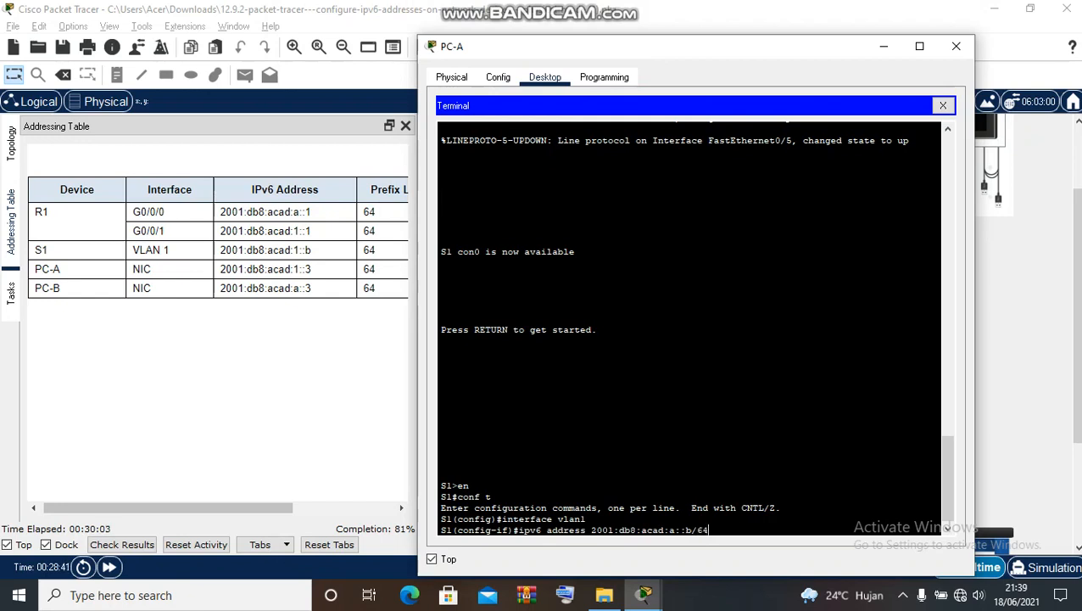
{"action": "key", "text": "Return"}
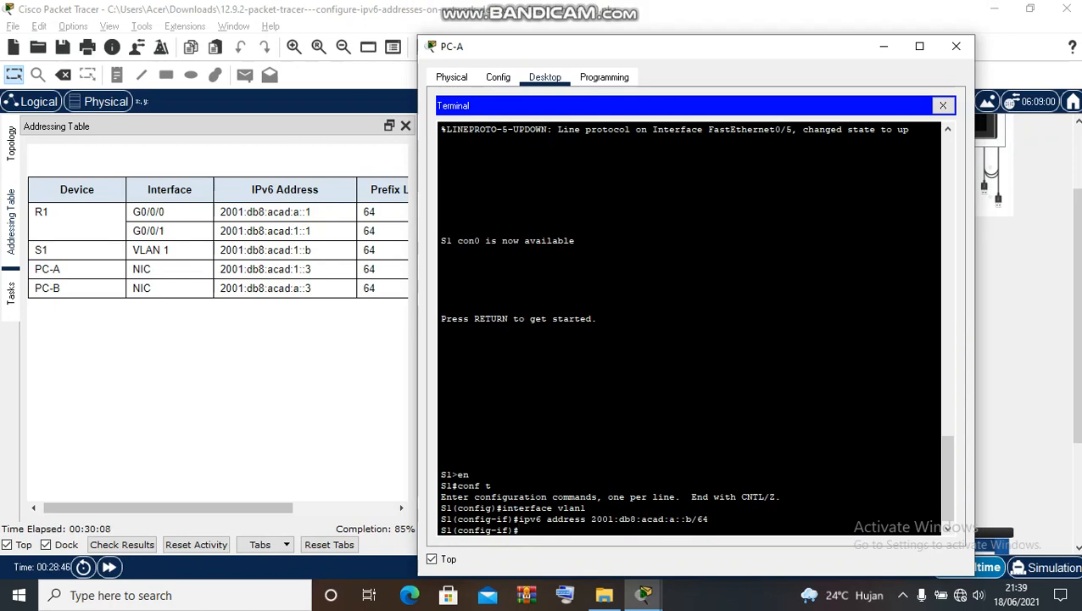
- Add link-local address fe80::b to VLAN 1, then end configuration mode
{"action": "type", "text": "ipv6 address fe8"}
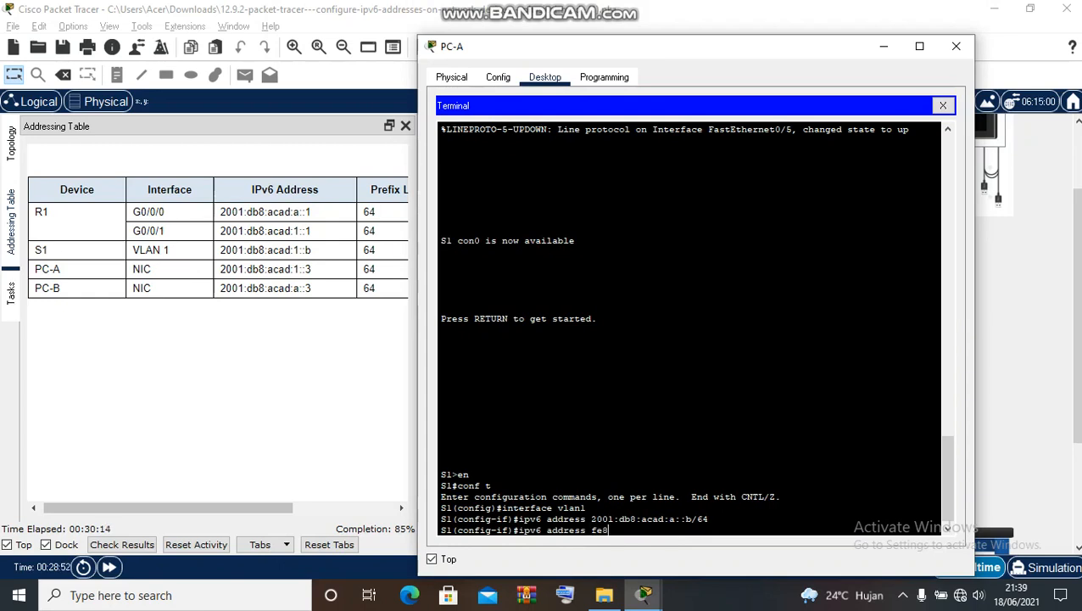
{"action": "type", "text": "0::b link-local"}
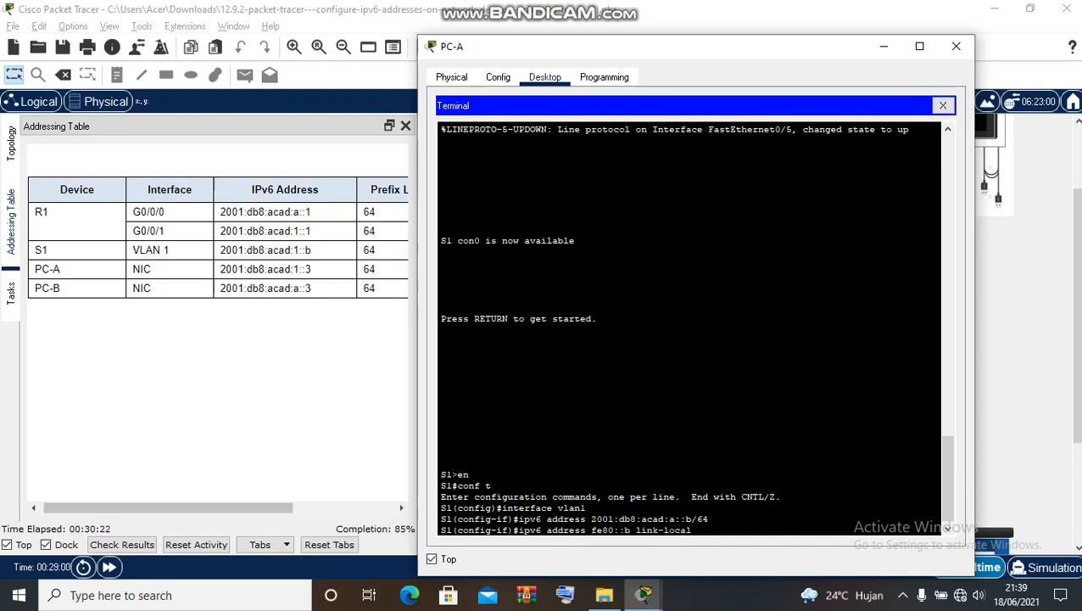
{"action": "key", "text": "Return"}
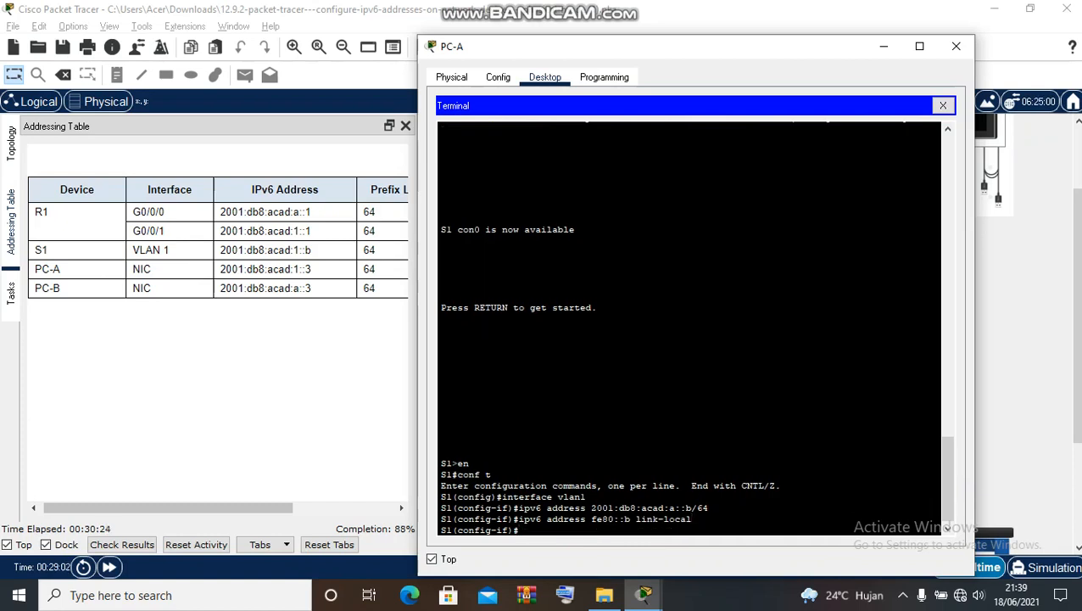
{"action": "type", "text": "end"}
{"action": "key", "text": "Return"}
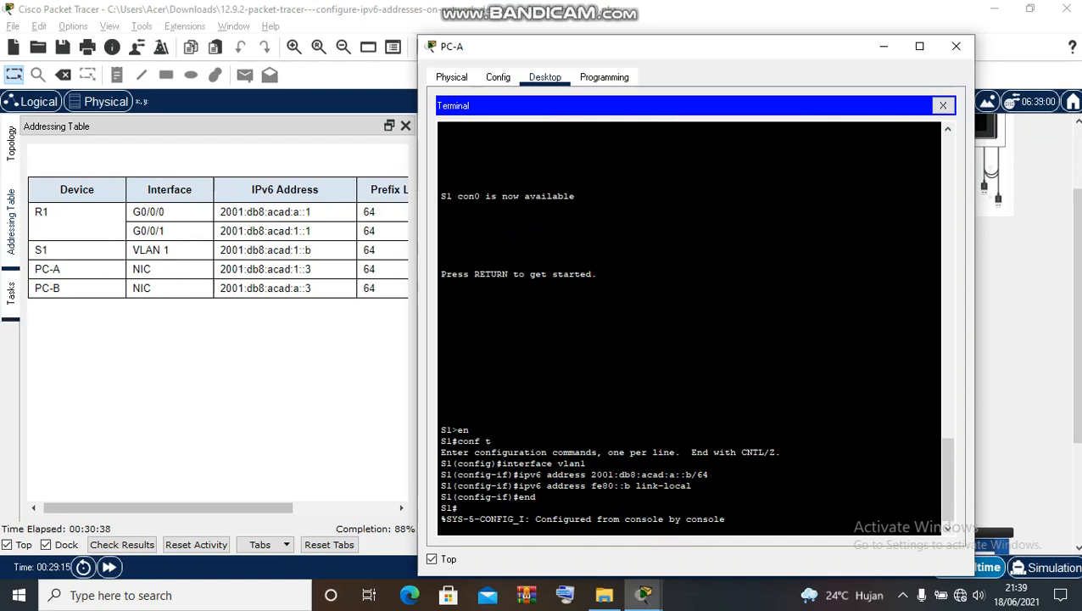
{"action": "left_click", "coordinate": [11, 294]}
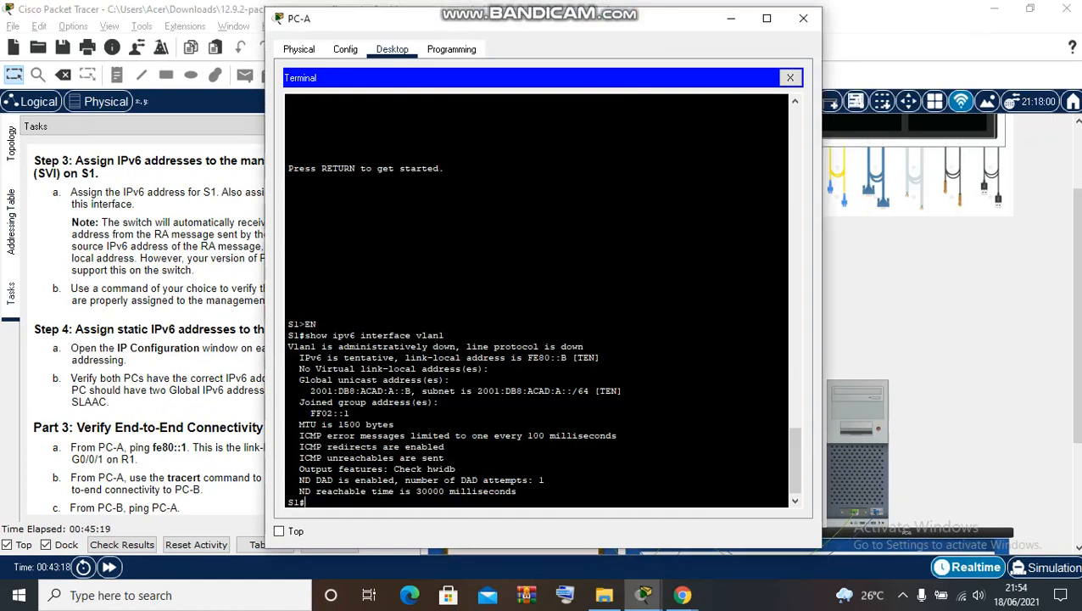
- Rerun show ipv6 interface vlan1 on S1
{"action": "left_click_drag", "start_coordinate": [526, 18], "coordinate": [729, 12]}
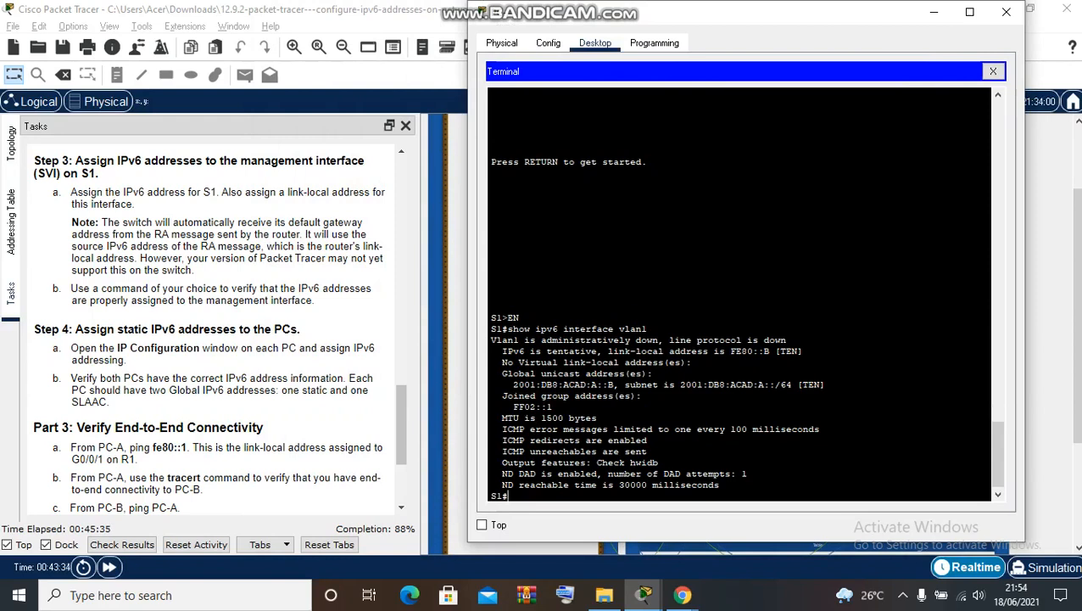
{"action": "key", "text": "Up"}
{"action": "key", "text": "Return"}
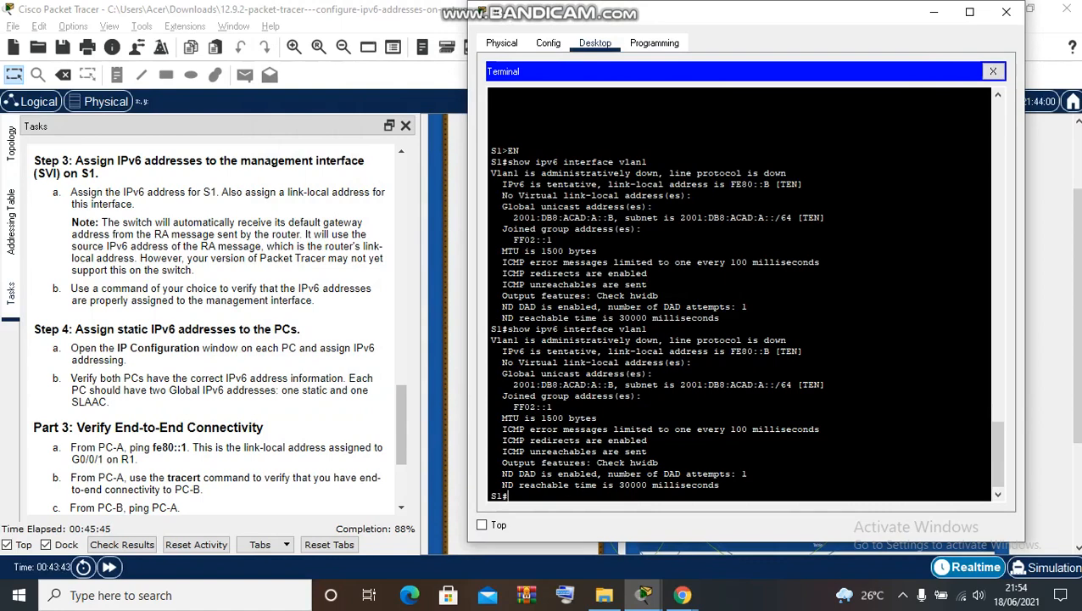
- Highlight the 2001:DB8:ACAD:A::B global address line and the FF02 group addresses in the output
{"action": "left_click", "coordinate": [497, 374]}
{"action": "left_click_drag", "start_coordinate": [608, 396], "coordinate": [642, 396]}
{"action": "left_click", "coordinate": [497, 373]}
{"action": "left_click", "coordinate": [612, 384]}
{"action": "left_click_drag", "start_coordinate": [508, 384], "coordinate": [826, 384]}
{"action": "left_click", "coordinate": [826, 385]}
{"action": "double_click", "coordinate": [524, 407]}
{"action": "left_click", "coordinate": [552, 407]}
{"action": "double_click", "coordinate": [551, 407]}
{"action": "left_click", "coordinate": [552, 408]}
- Set PC-A's IPv6 configuration to Static and show the addressing table
{"action": "left_click", "coordinate": [993, 71]}
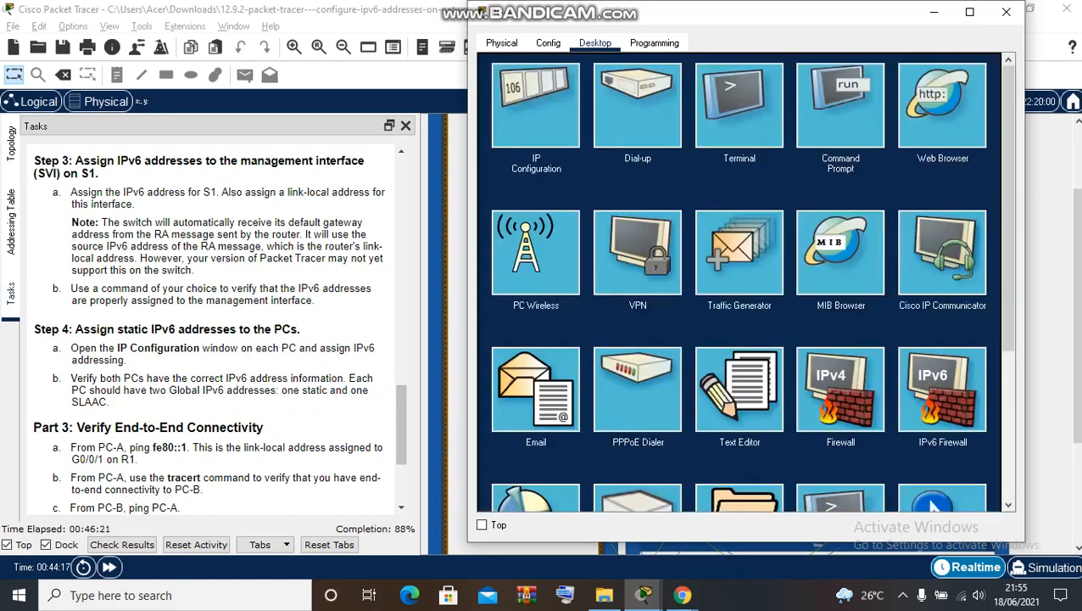
{"action": "left_click", "coordinate": [535, 106]}
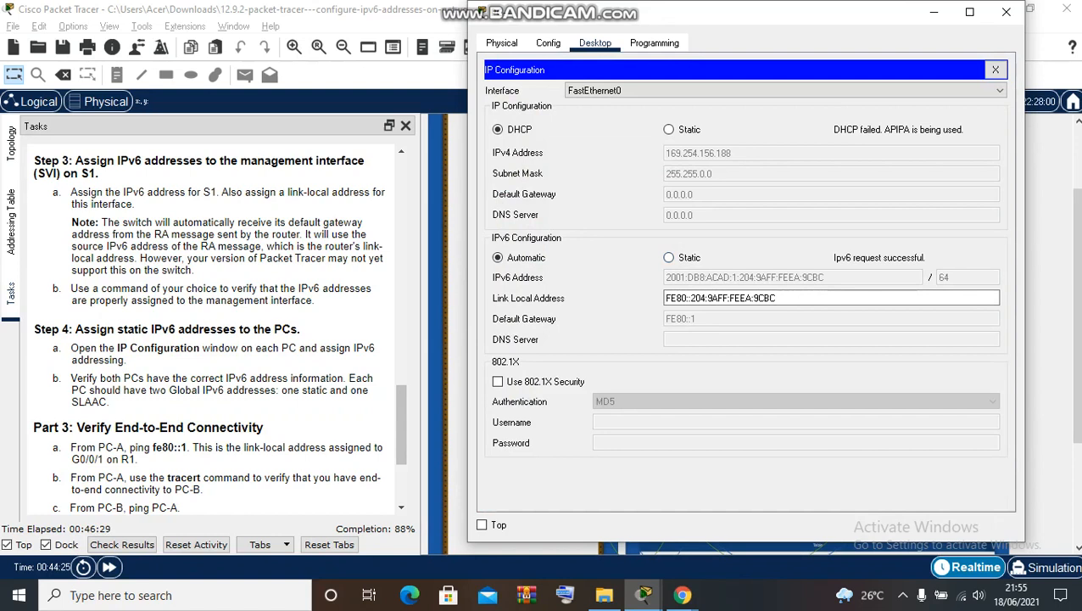
{"action": "left_click", "coordinate": [670, 257]}
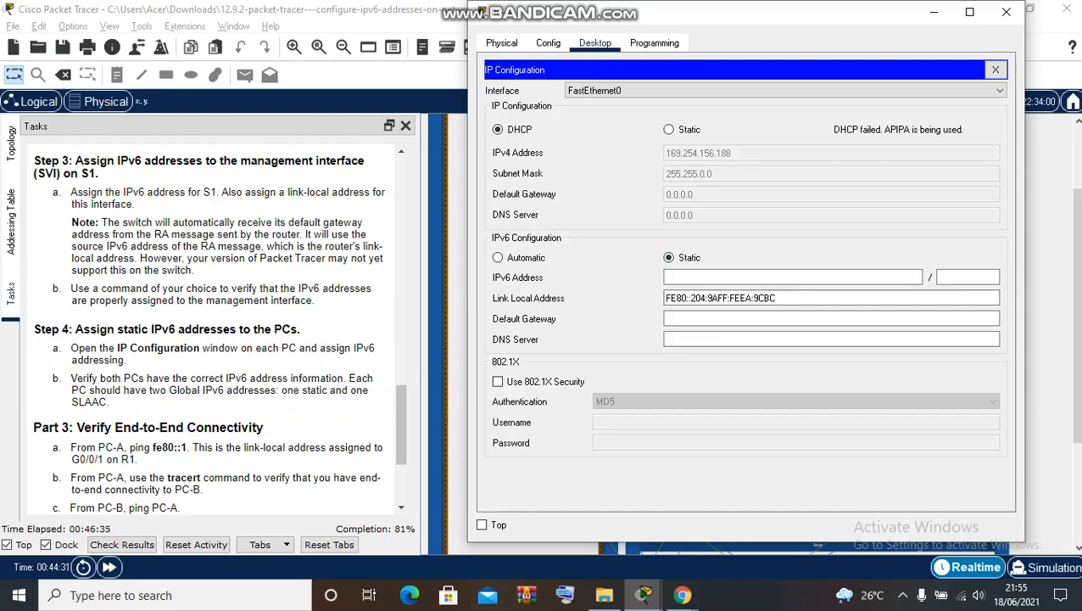
{"action": "left_click", "coordinate": [11, 223]}
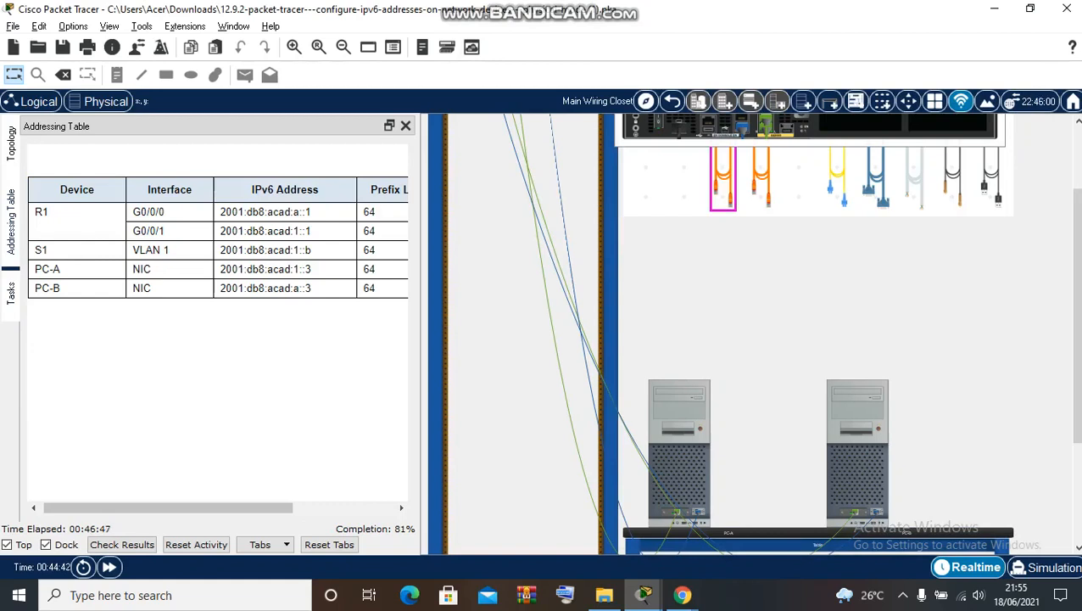
- Paste 2001:db8:acad:1::3 into PC-A's IPv6 address with prefix length 64
{"action": "left_click_drag", "start_coordinate": [168, 508], "coordinate": [245, 509]}
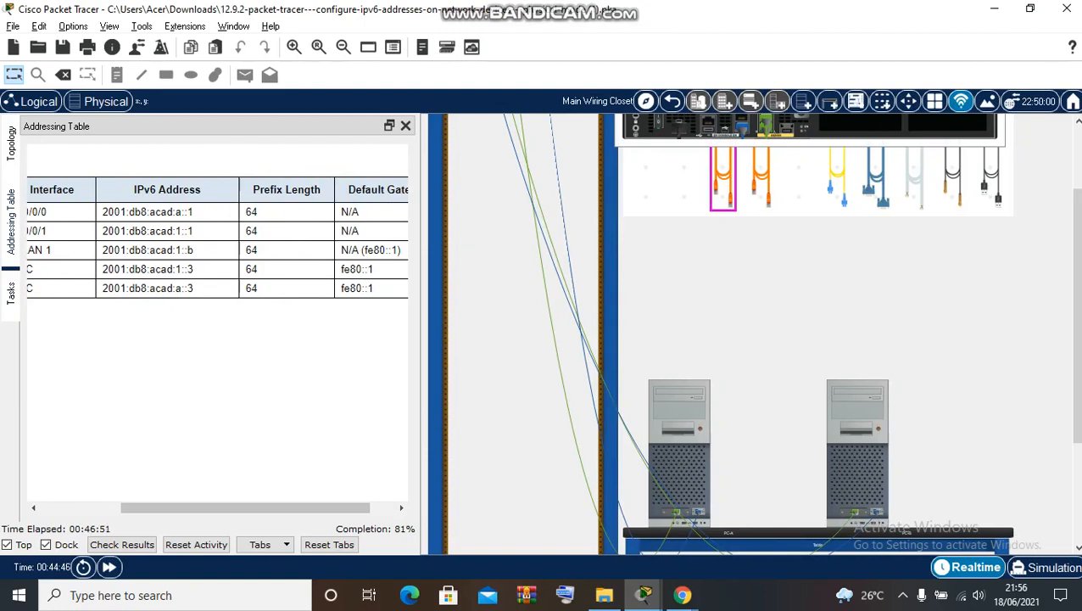
{"action": "left_click_drag", "start_coordinate": [245, 508], "coordinate": [166, 508]}
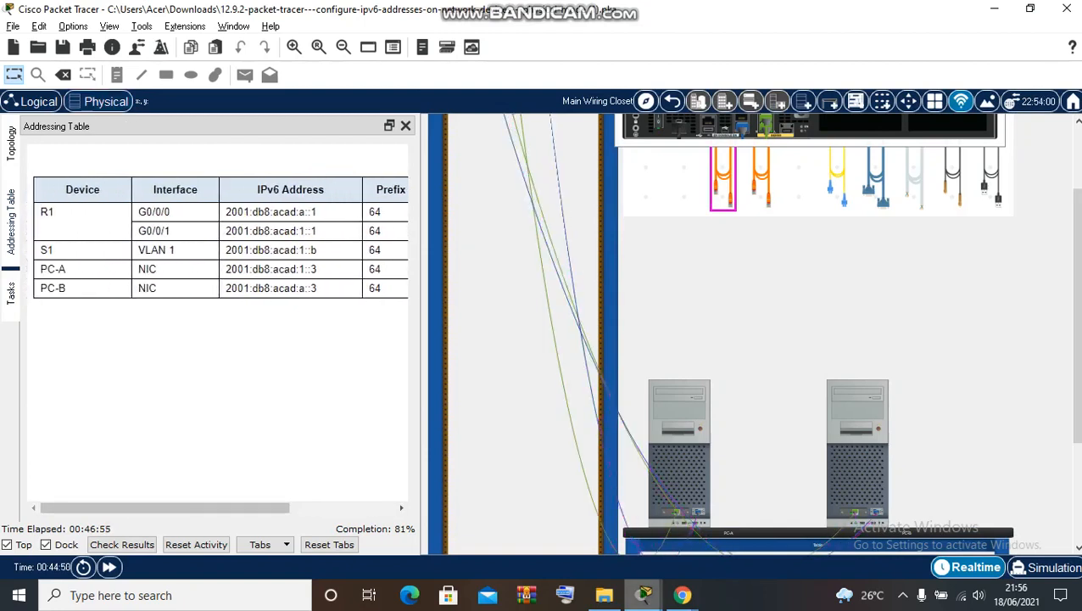
{"action": "mouse_move", "coordinate": [643, 595]}
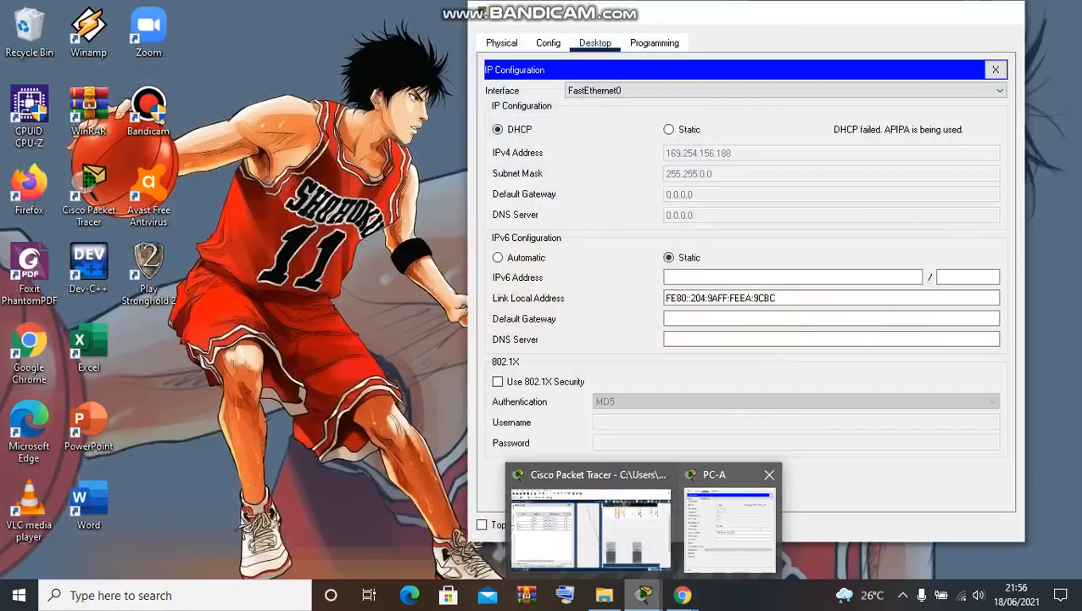
{"action": "left_click", "coordinate": [730, 519]}
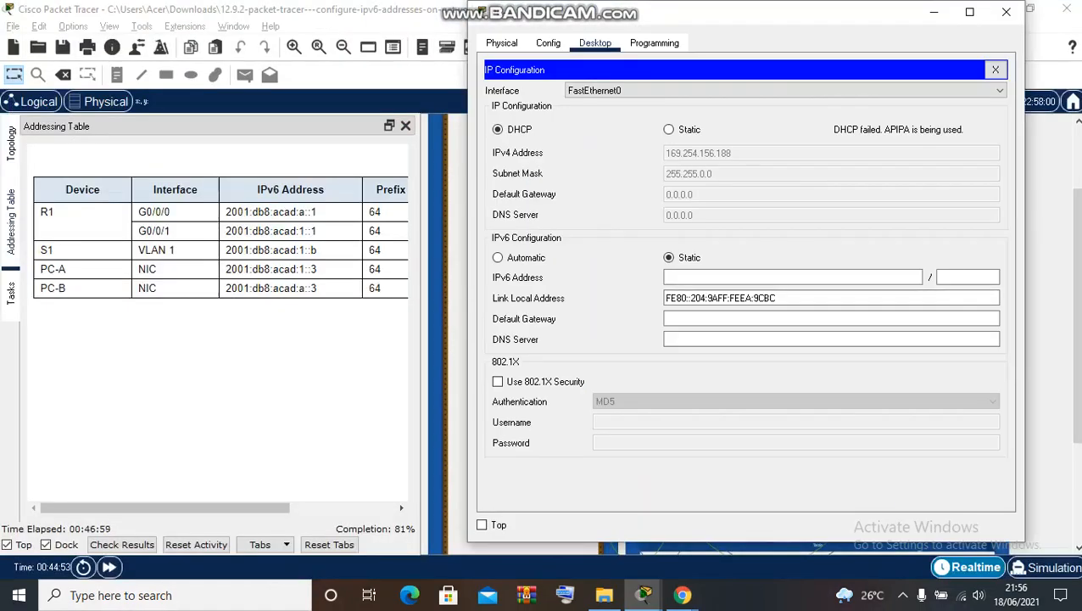
{"action": "left_click", "coordinate": [481, 525]}
{"action": "left_click_drag", "start_coordinate": [226, 270], "coordinate": [318, 270]}
{"action": "key", "text": "ctrl+c"}
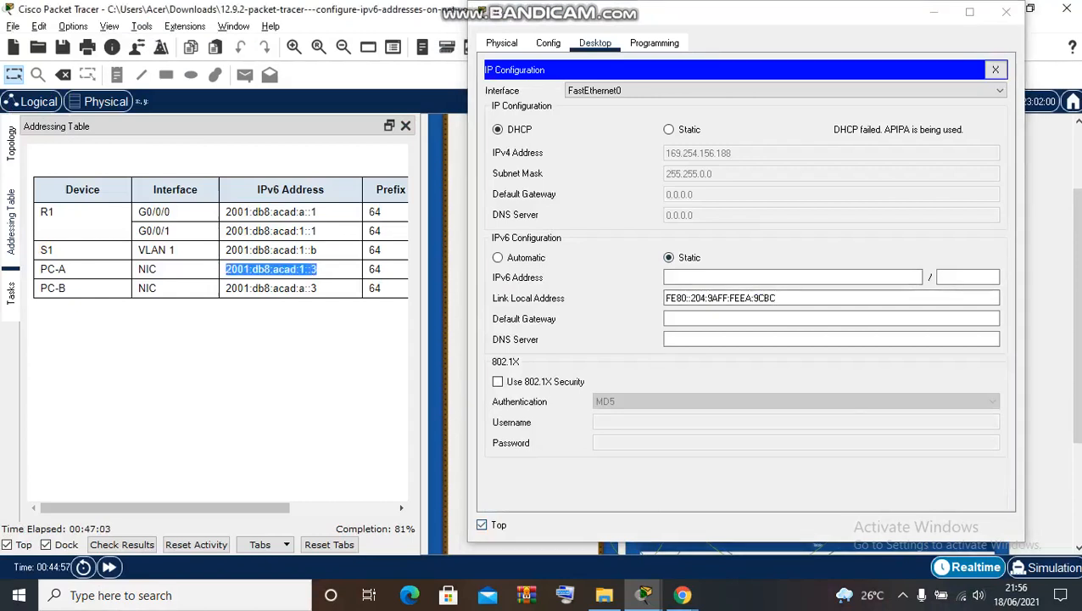
{"action": "left_click", "coordinate": [746, 278]}
{"action": "key", "text": "ctrl+v"}
{"action": "left_click", "coordinate": [968, 278]}
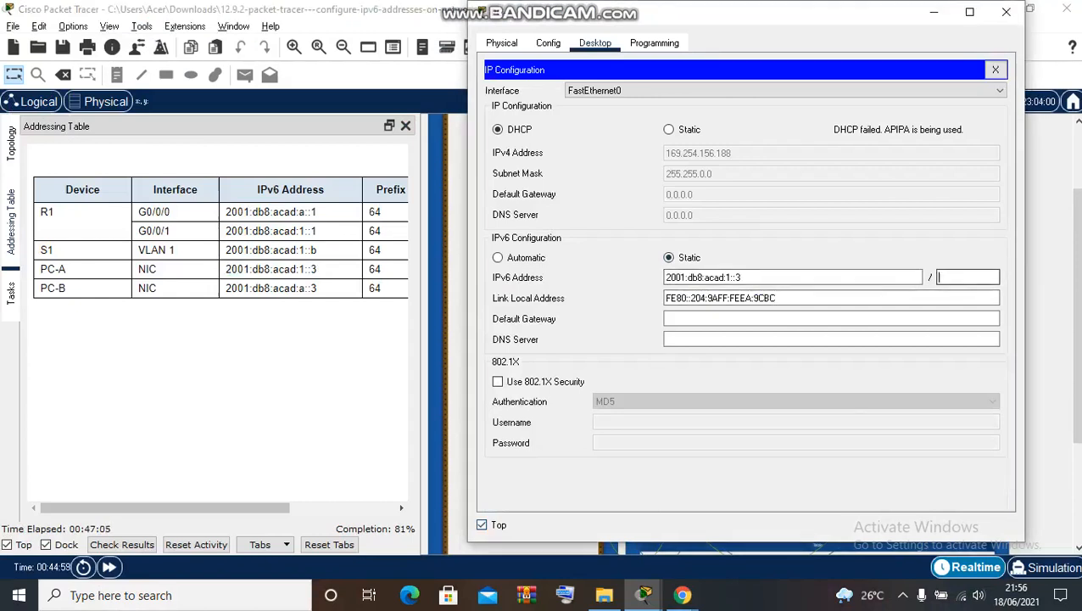
{"action": "type", "text": "64"}
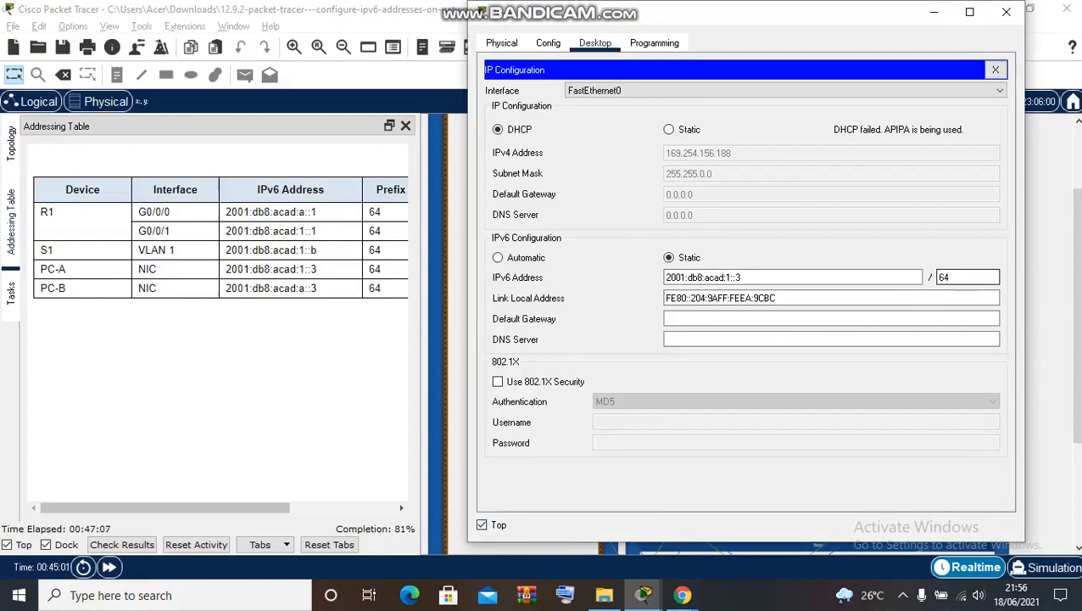
{"action": "key", "text": "alt+Tab"}
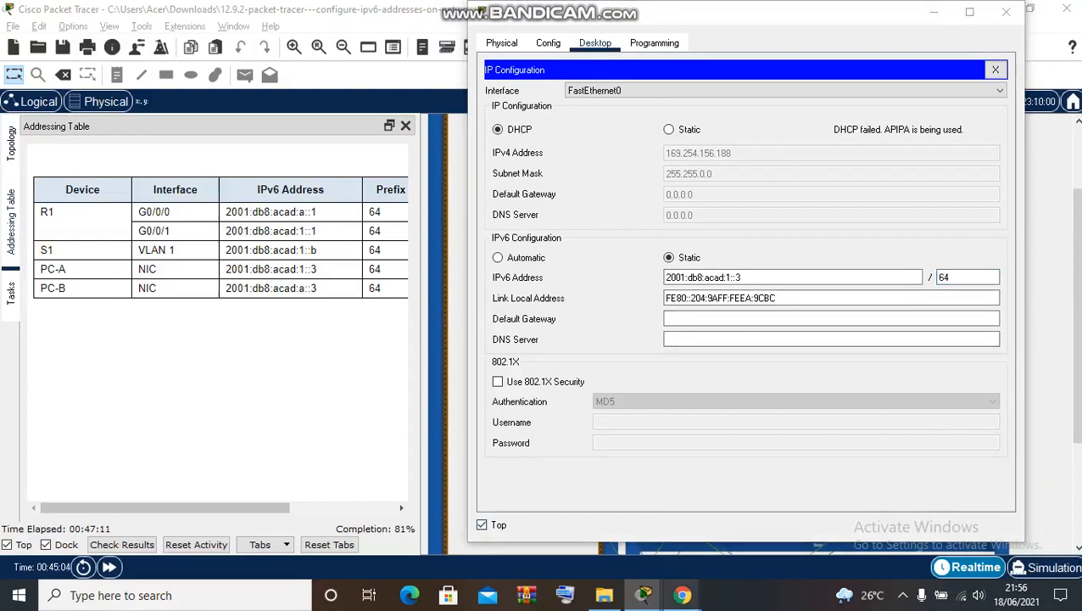
- Dismiss the invalid address error and re-enter PC-A's address with prefix 64
{"action": "mouse_move", "coordinate": [682, 595]}
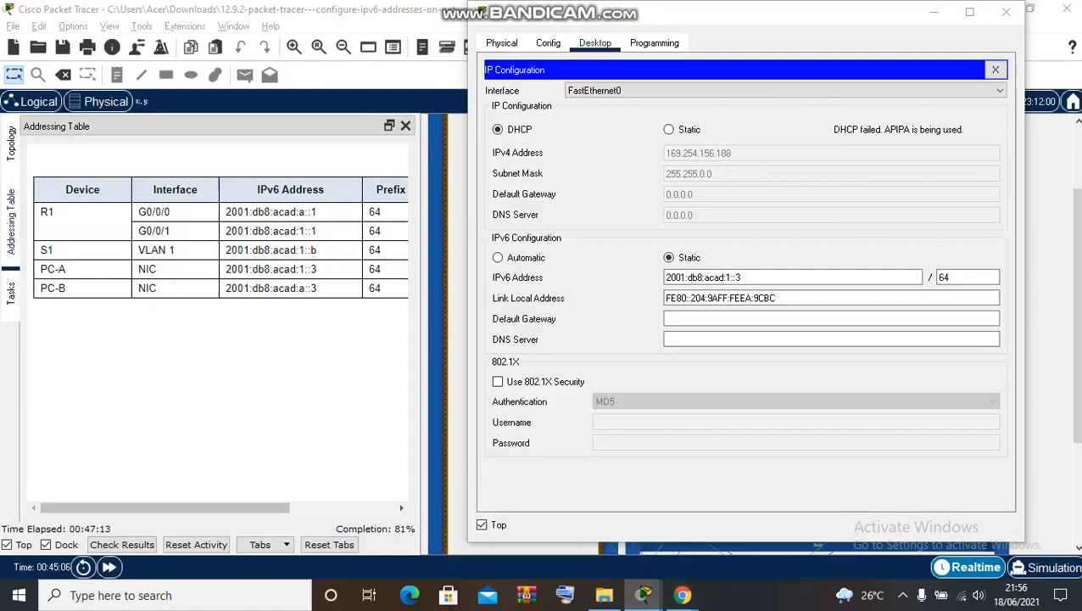
{"action": "mouse_move", "coordinate": [644, 594]}
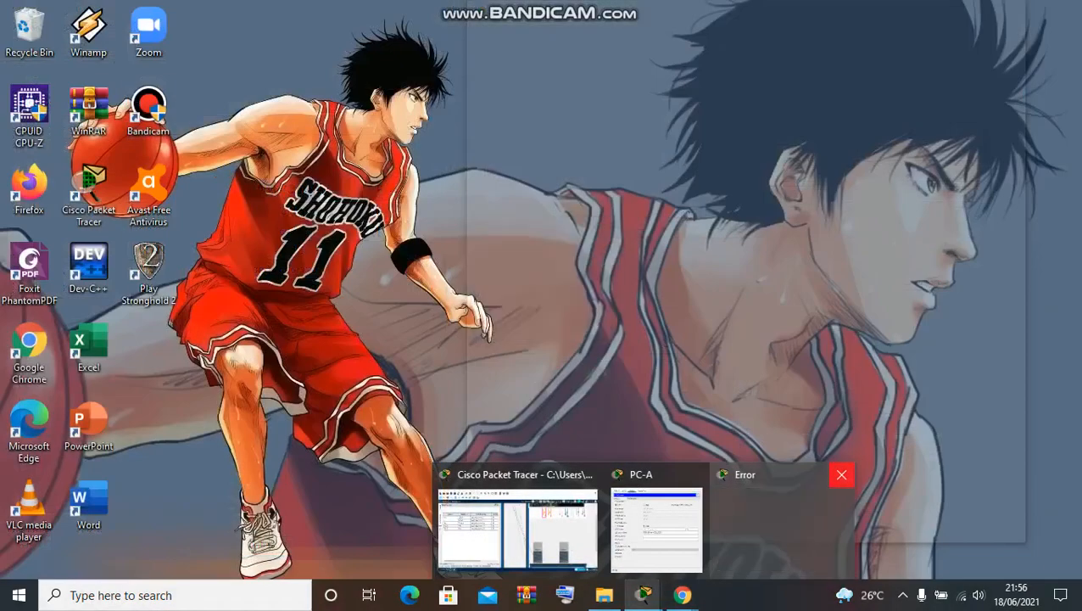
{"action": "left_click", "coordinate": [841, 474]}
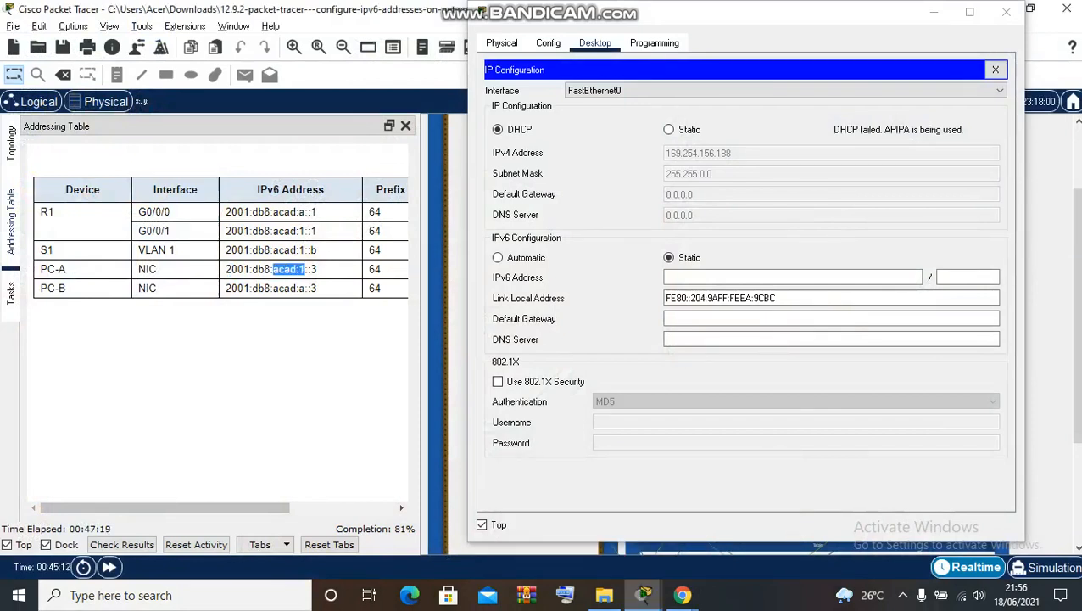
{"action": "left_click_drag", "start_coordinate": [225, 269], "coordinate": [729, 278]}
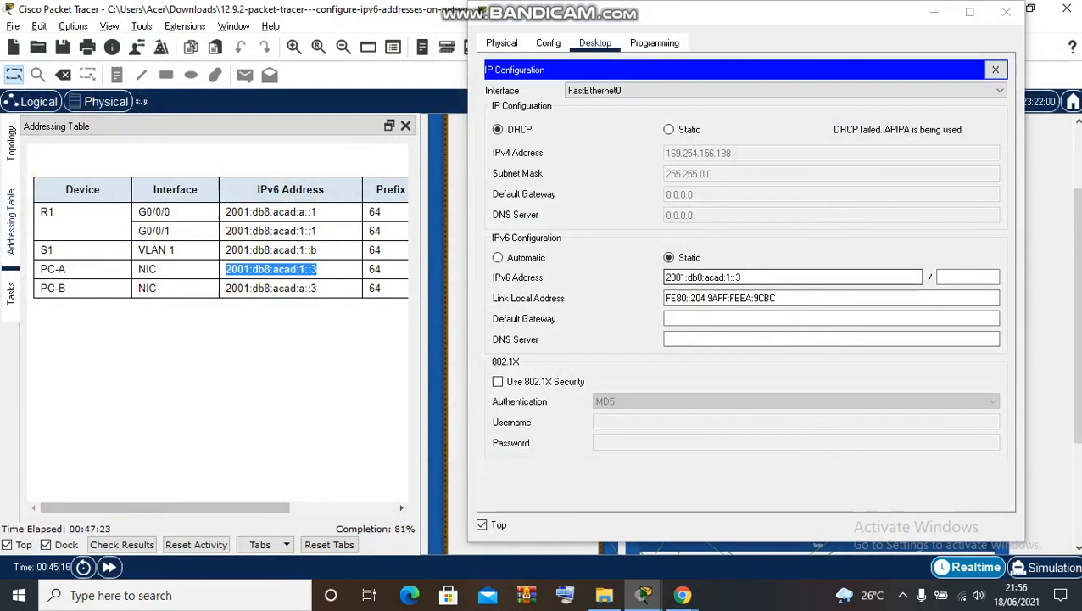
{"action": "left_click", "coordinate": [965, 278]}
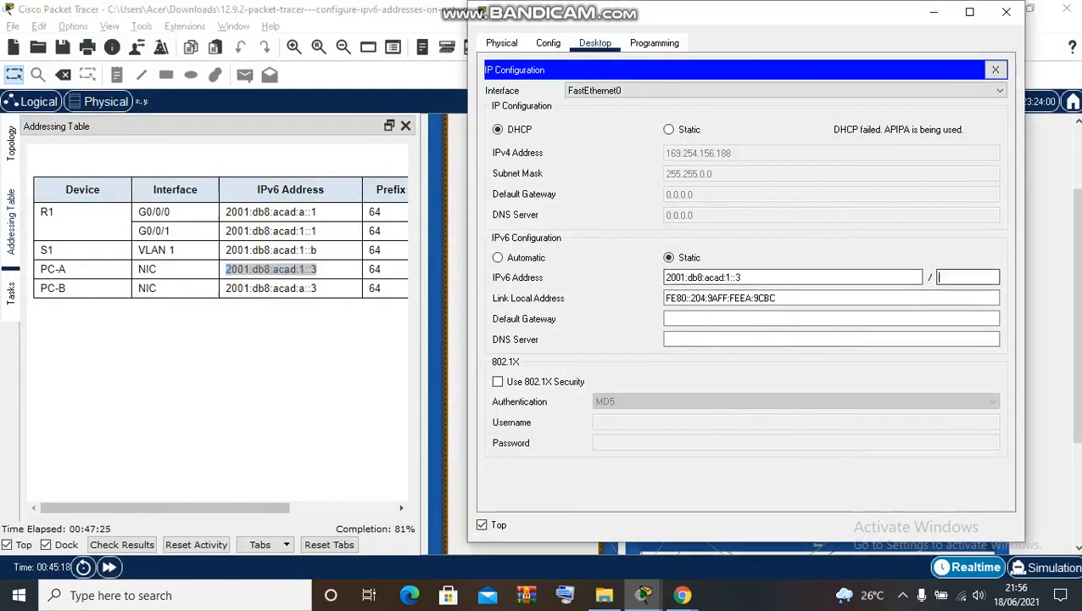
{"action": "type", "text": "64"}
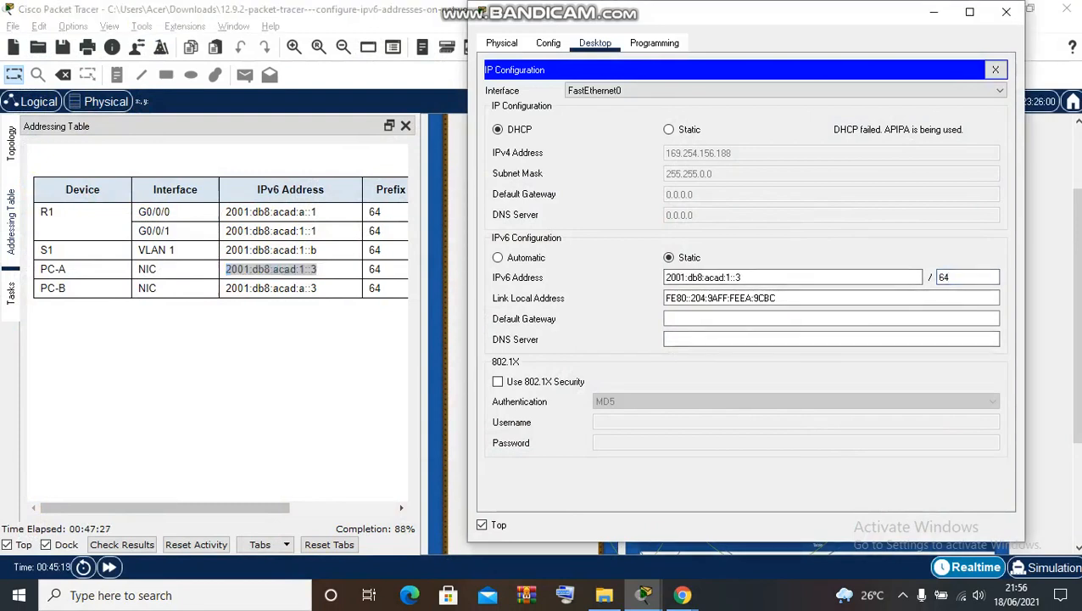
{"action": "left_click", "coordinate": [797, 319]}
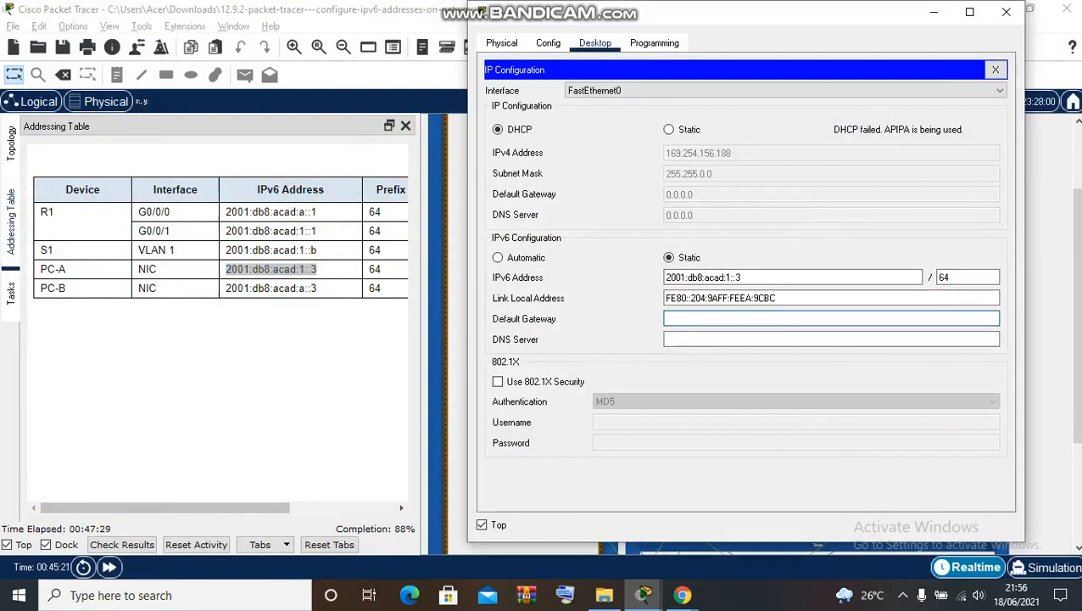
- Paste fe80::1 as PC-A's IPv6 default gateway and close its window
{"action": "left_click_drag", "start_coordinate": [340, 327], "coordinate": [339, 288]}
{"action": "left_click_drag", "start_coordinate": [203, 507], "coordinate": [311, 507]}
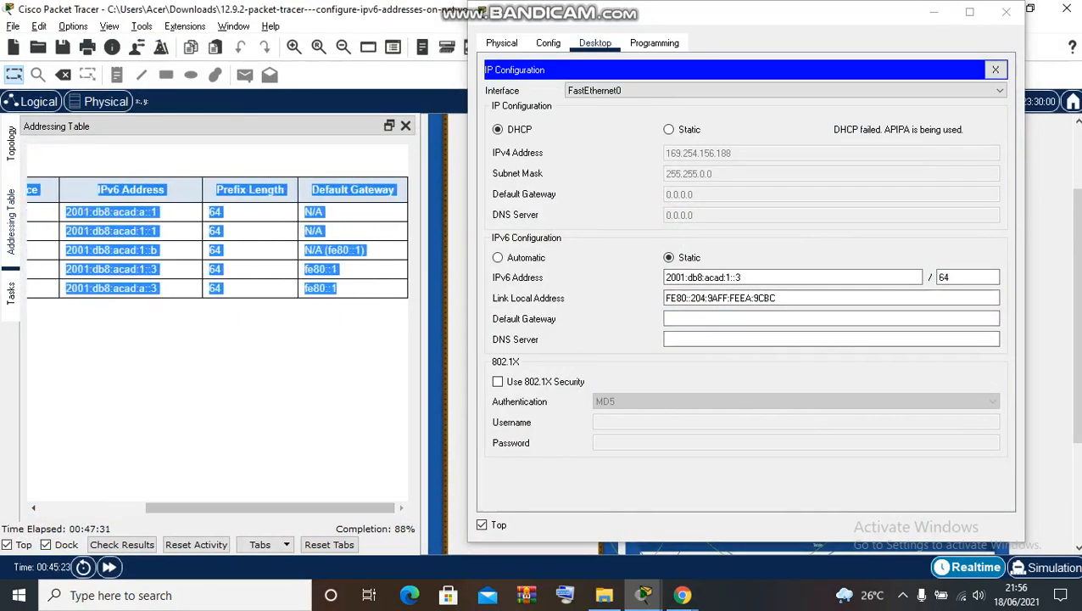
{"action": "left_click", "coordinate": [339, 322]}
{"action": "left_click_drag", "start_coordinate": [303, 269], "coordinate": [337, 269]}
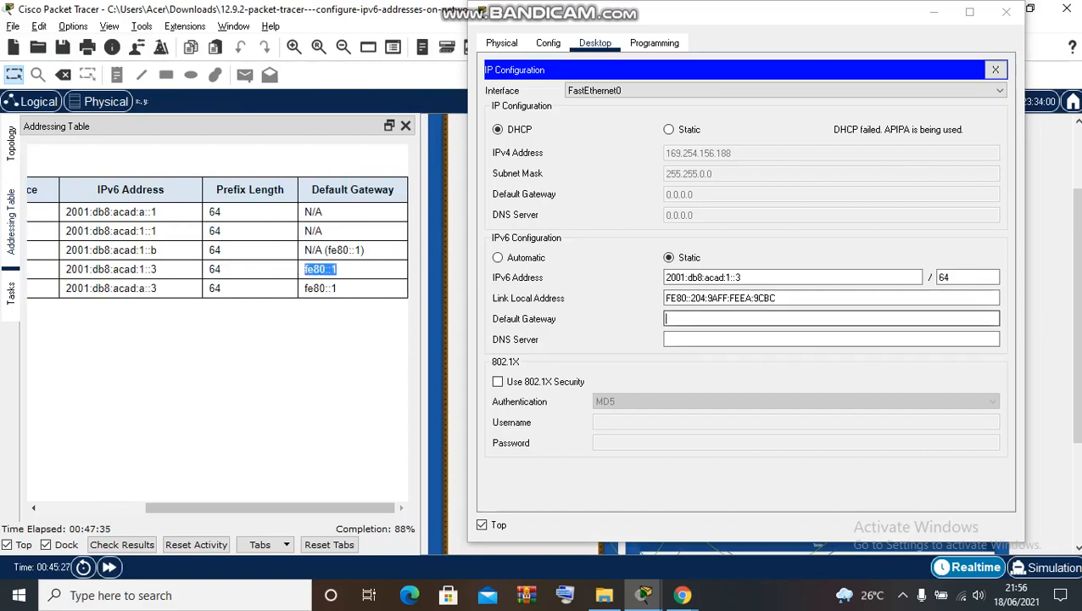
{"action": "type", "text": "fe80::1"}
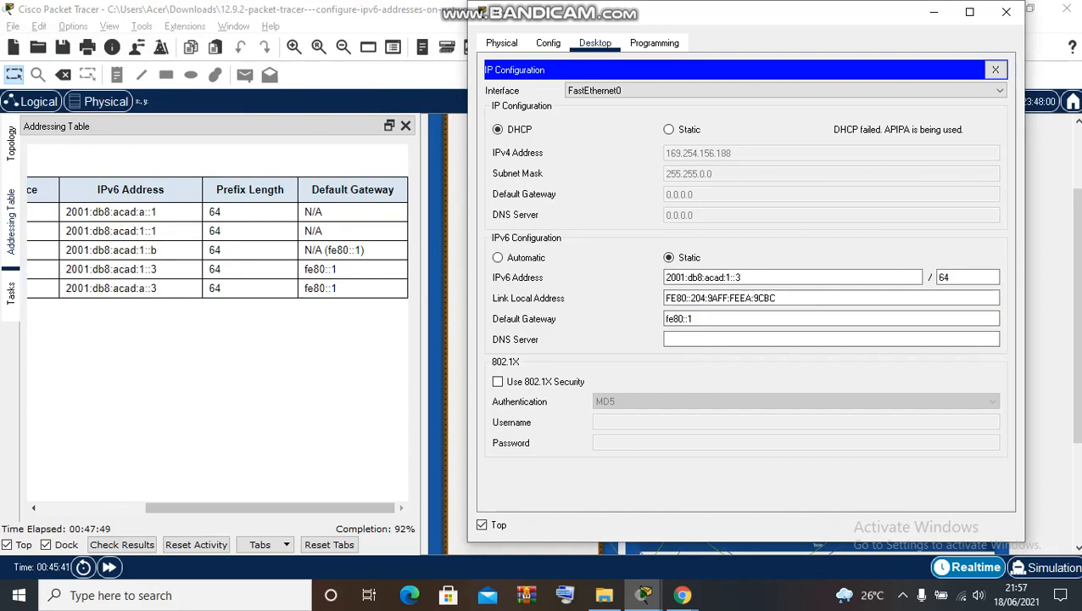
{"action": "left_click", "coordinate": [1006, 12]}
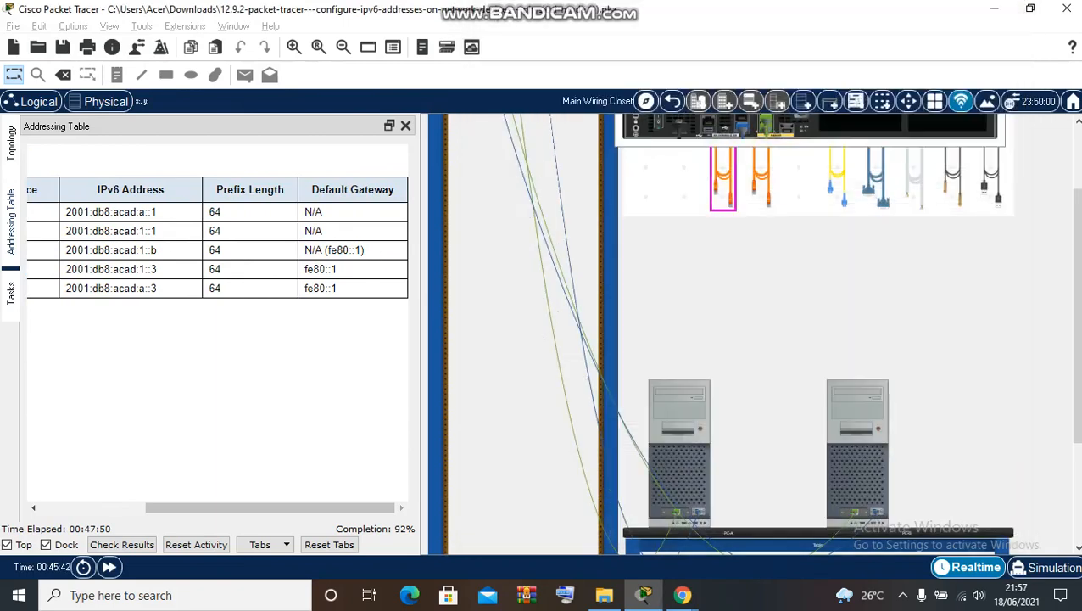
- Open PC-B's IP Configuration and switch its IPv6 setting to Static
{"action": "left_click", "coordinate": [858, 453]}
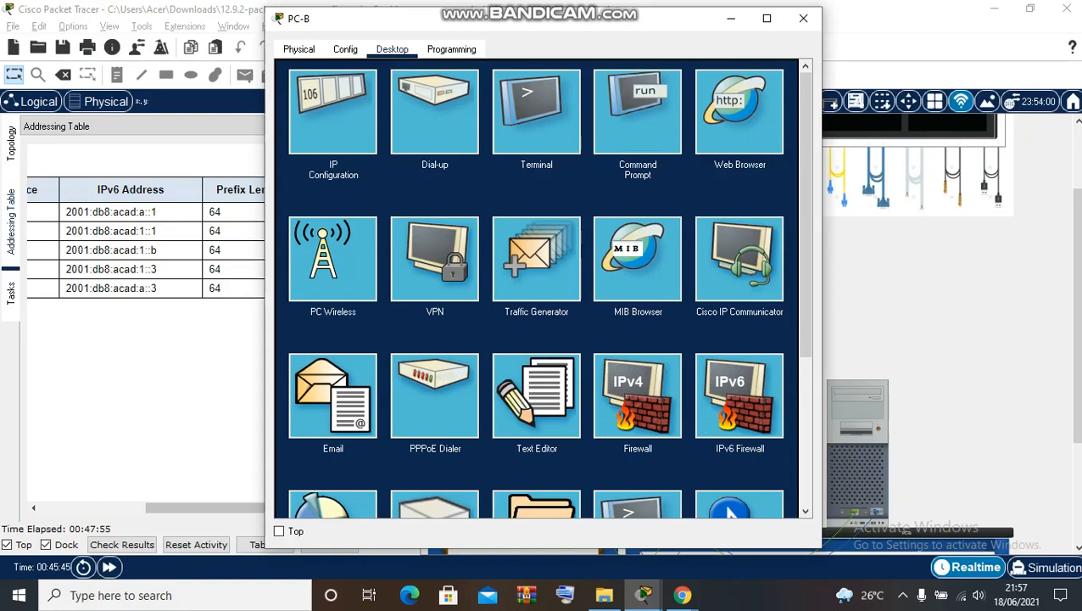
{"action": "left_click", "coordinate": [333, 113]}
{"action": "left_click_drag", "start_coordinate": [797, 8], "coordinate": [796, 8]}
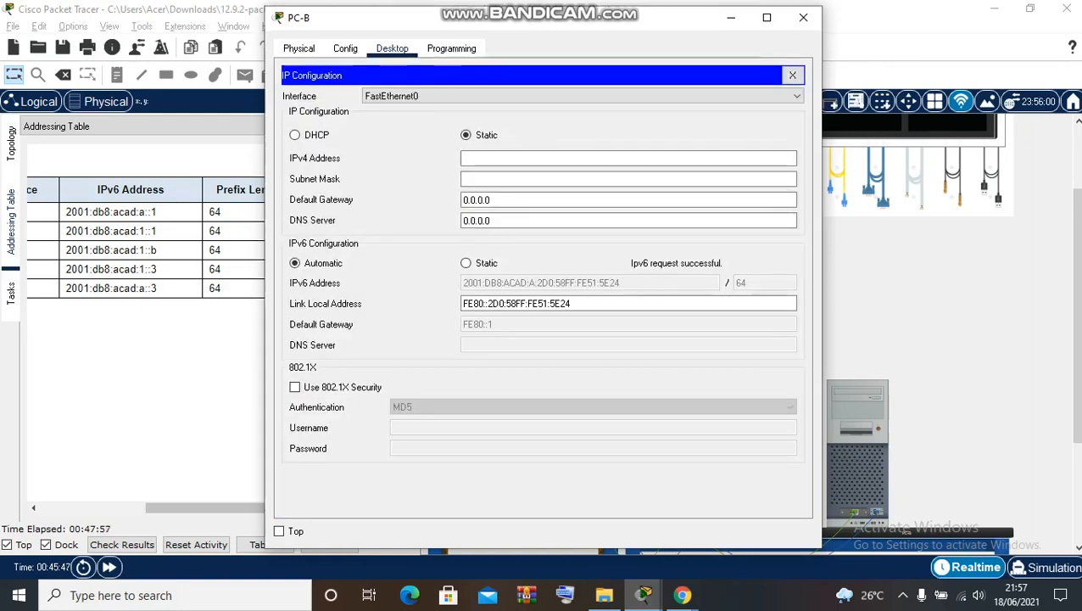
{"action": "left_click_drag", "start_coordinate": [483, 17], "coordinate": [673, 17]}
{"action": "left_click", "coordinate": [655, 263]}
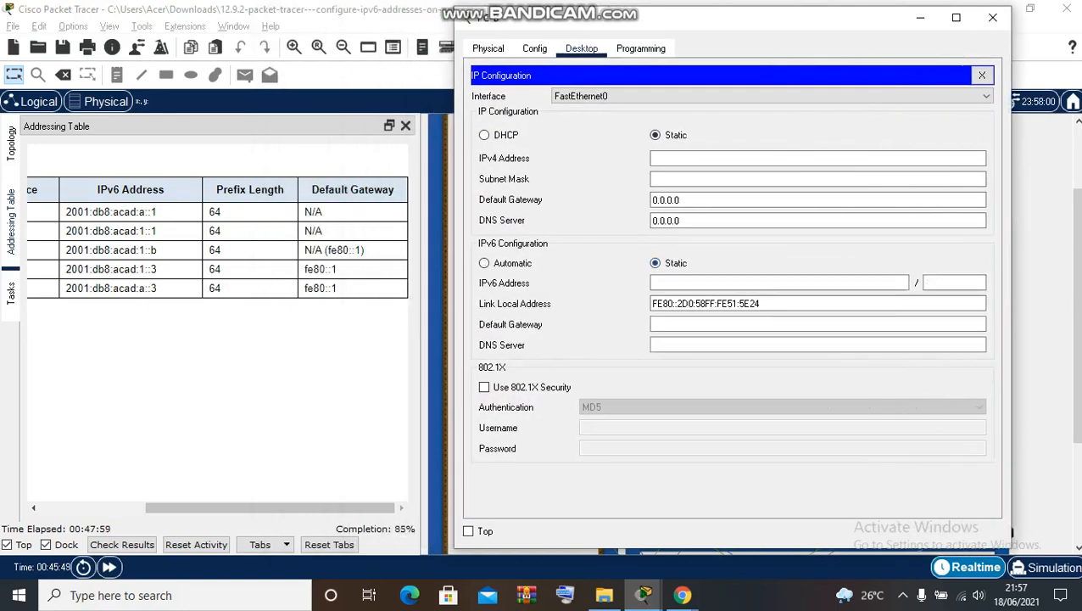
- Paste 2001:db8:acad:a::3 into PC-B's IPv6 address with prefix length 64
{"action": "left_click", "coordinate": [747, 282]}
{"action": "left_click", "coordinate": [158, 289]}
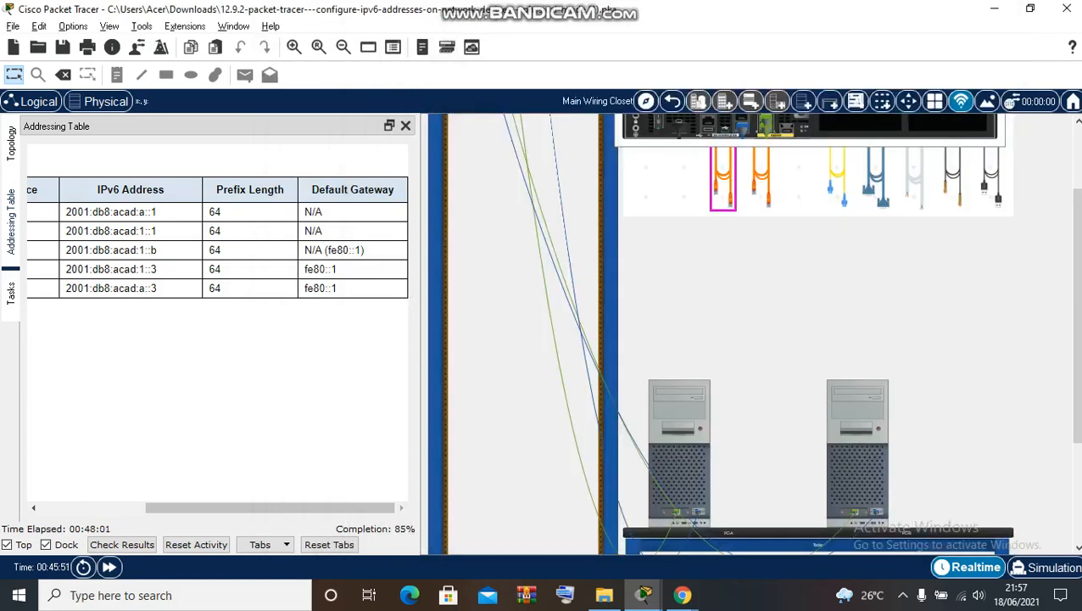
{"action": "left_click_drag", "start_coordinate": [158, 288], "coordinate": [65, 288]}
{"action": "key", "text": "ctrl+c"}
{"action": "key", "text": "alt+Tab"}
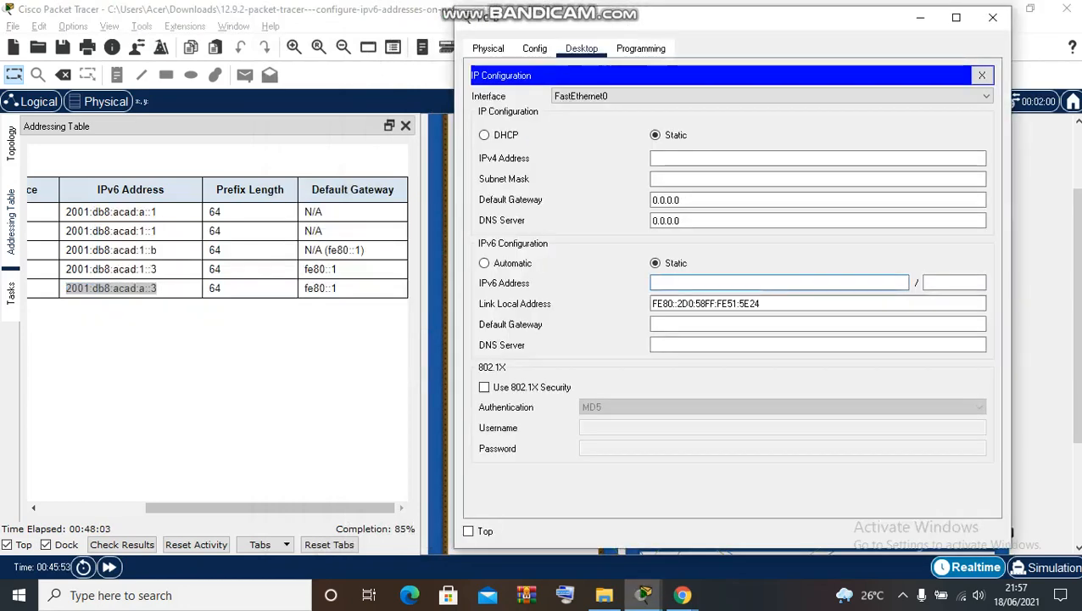
{"action": "left_click", "coordinate": [469, 530]}
{"action": "left_click", "coordinate": [111, 289]}
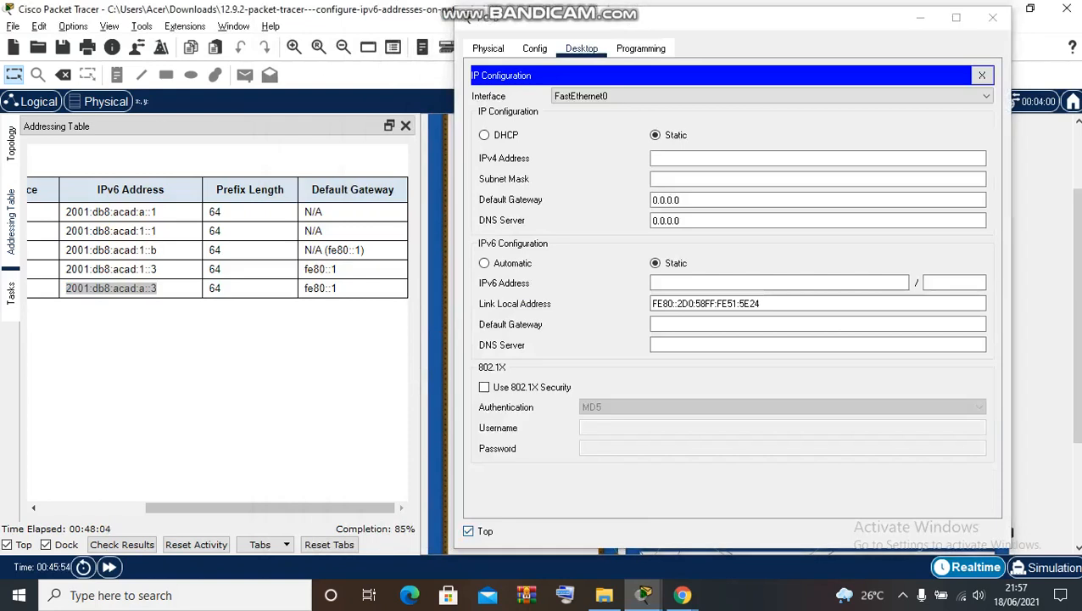
{"action": "left_click", "coordinate": [747, 282]}
{"action": "key", "text": "ctrl+v"}
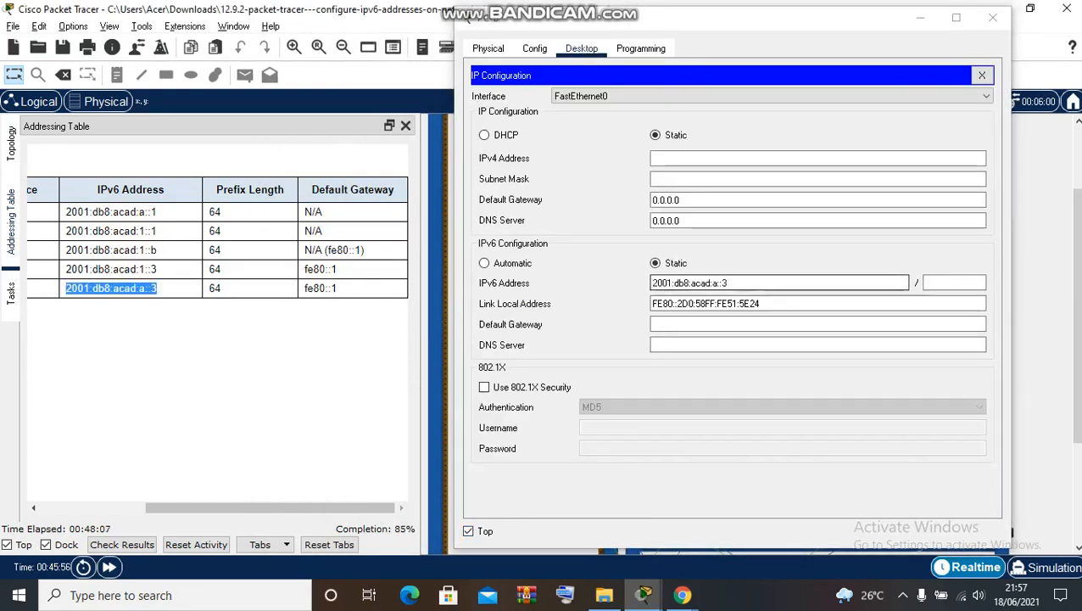
{"action": "key", "text": "Tab"}
{"action": "type", "text": "64"}
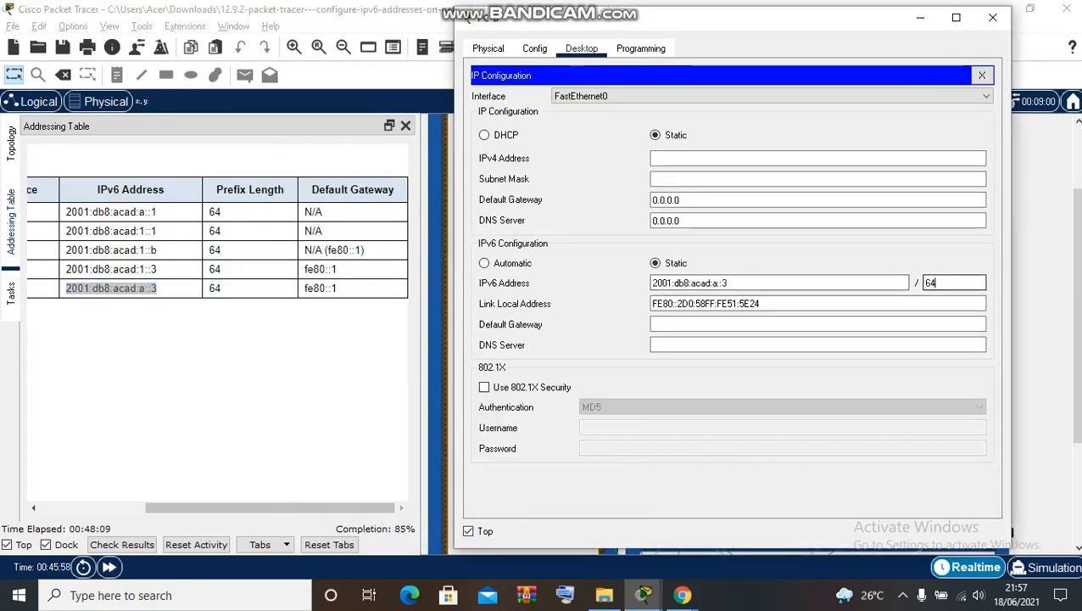
- Set PC-B's IPv6 default gateway to fe80::1
{"action": "key", "text": "Tab"}
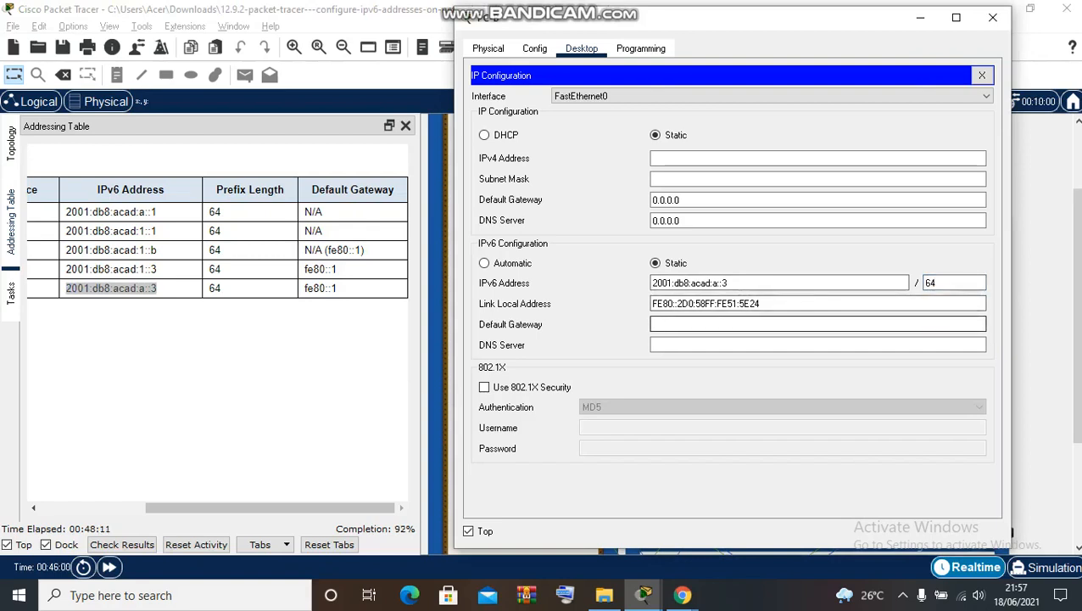
{"action": "type", "text": "fe80::1"}
{"action": "key", "text": "Tab"}
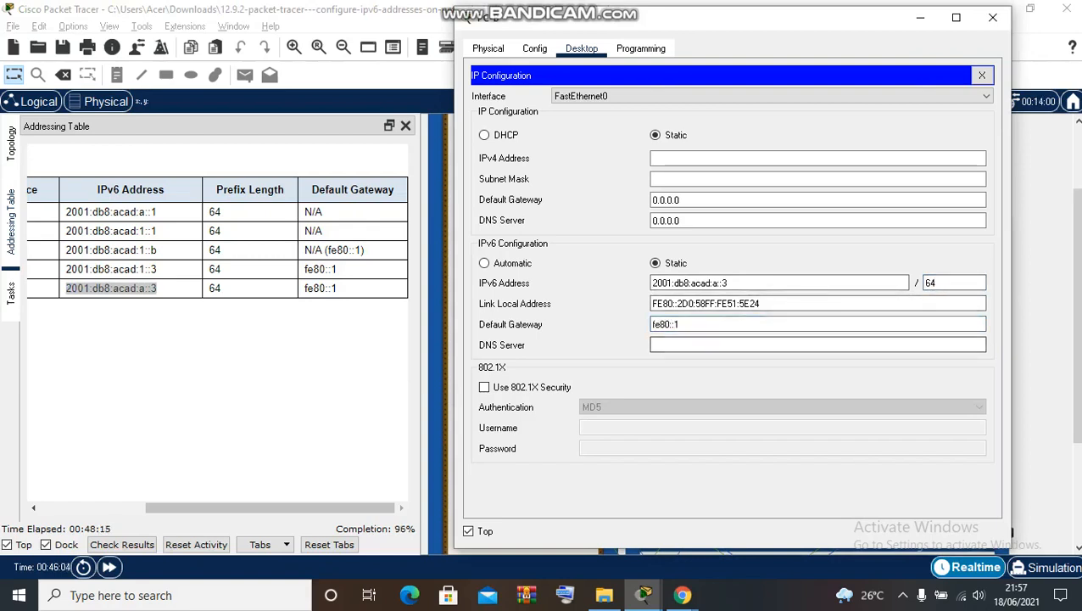
{"action": "key", "text": "Tab"}
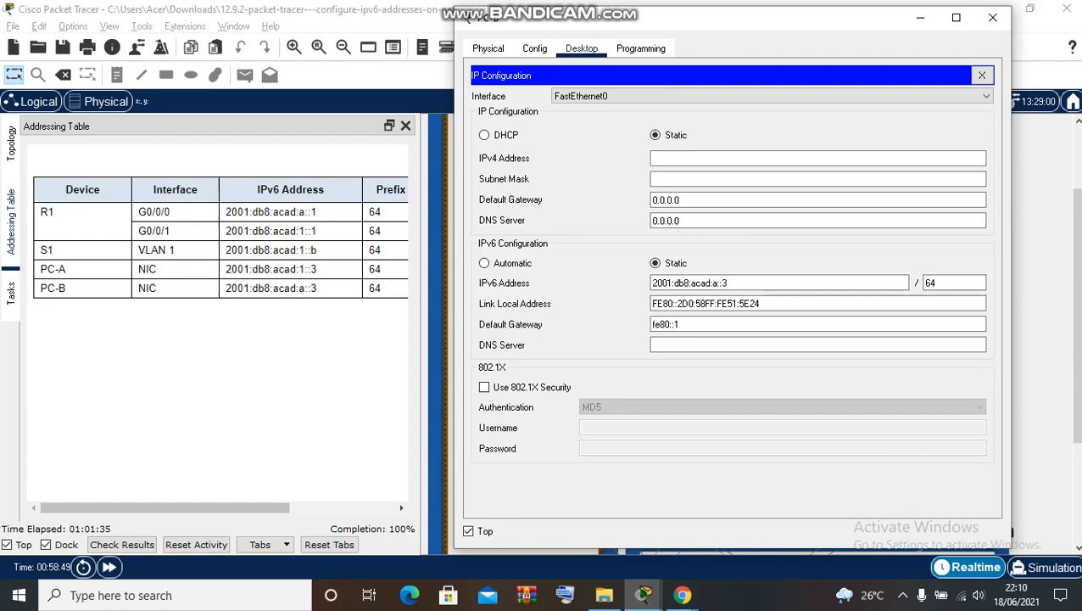
{"action": "left_click_drag", "start_coordinate": [203, 508], "coordinate": [318, 508]}
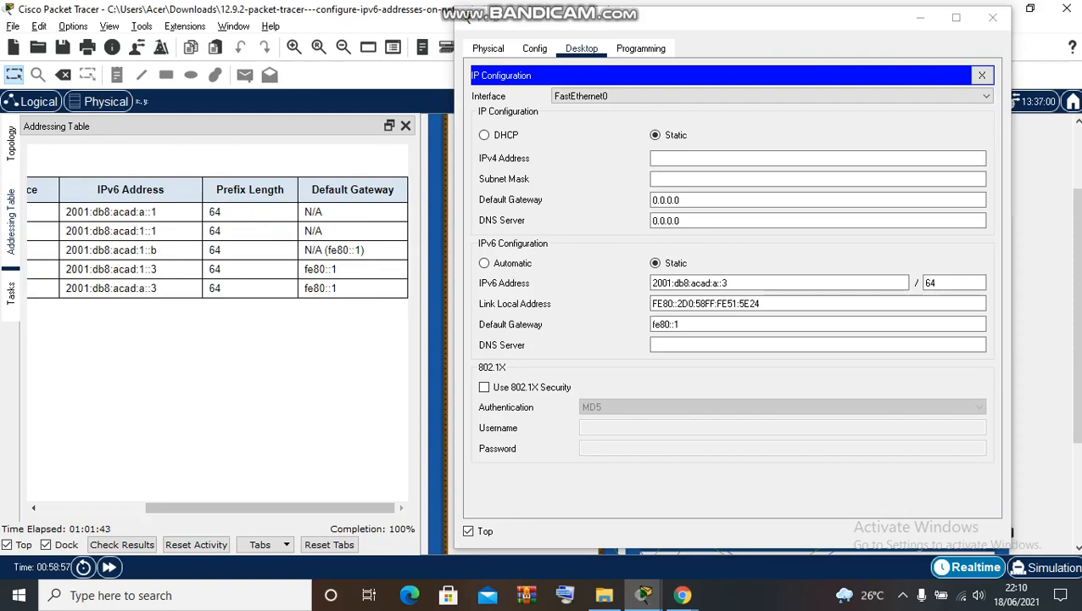
- Scroll the Tasks panel to Part 3 and close PC-B's IP Configuration and device windows
{"action": "left_click", "coordinate": [11, 294]}
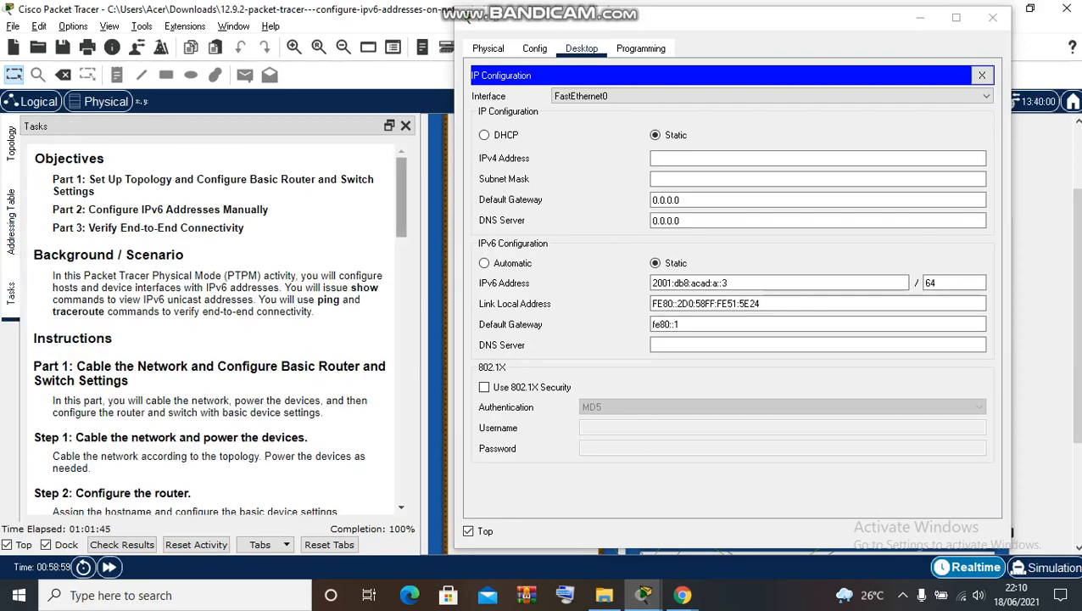
{"action": "scroll", "coordinate": [217, 330], "scroll_direction": "down", "scroll_amount": 15}
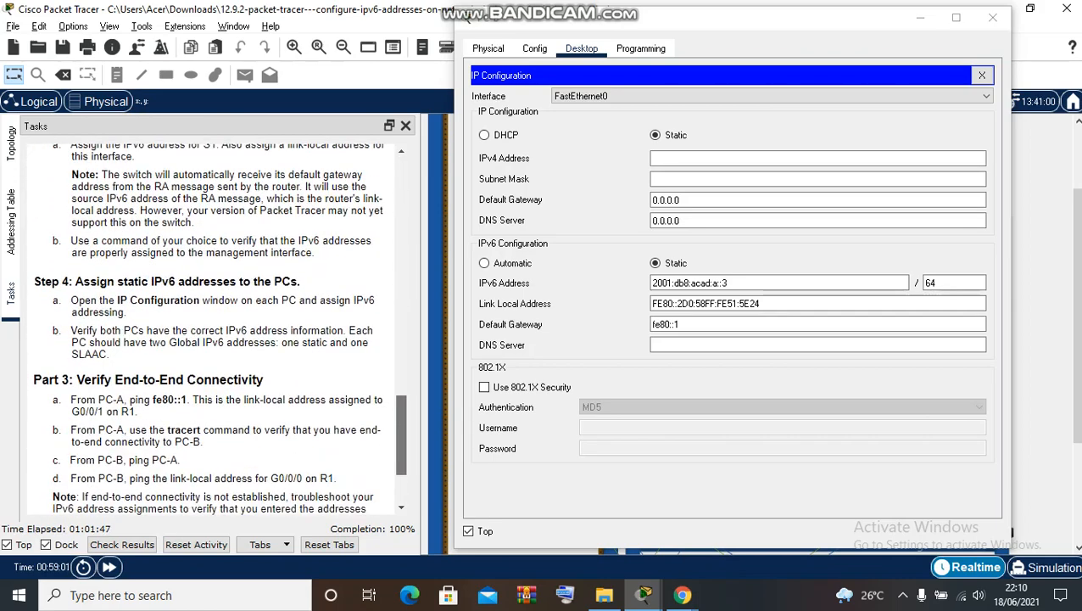
{"action": "scroll", "coordinate": [217, 331], "scroll_direction": "down", "scroll_amount": 3}
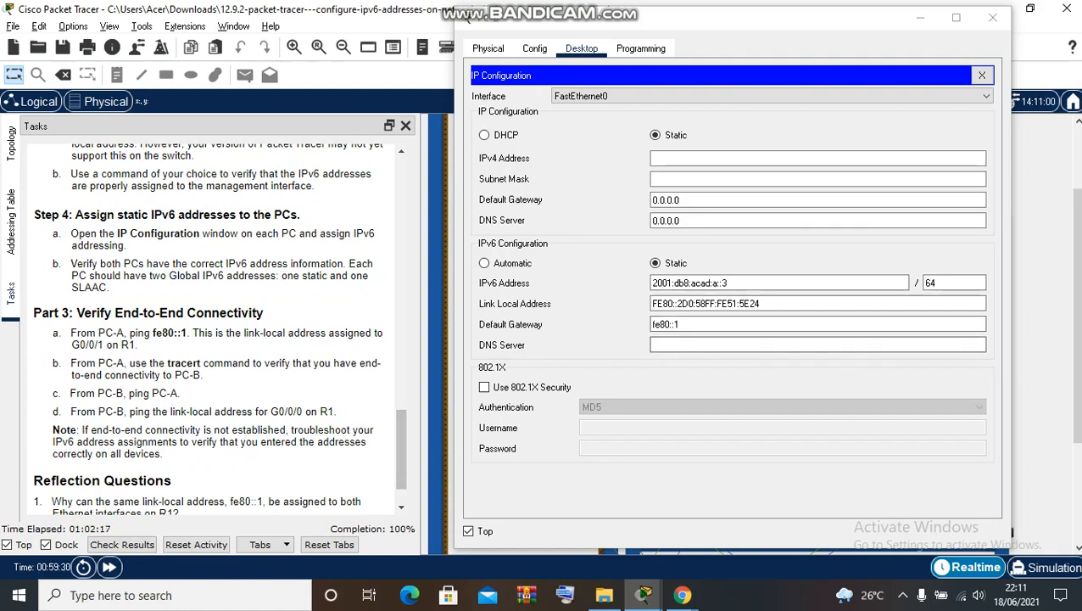
{"action": "left_click", "coordinate": [983, 76]}
{"action": "left_click", "coordinate": [992, 17]}
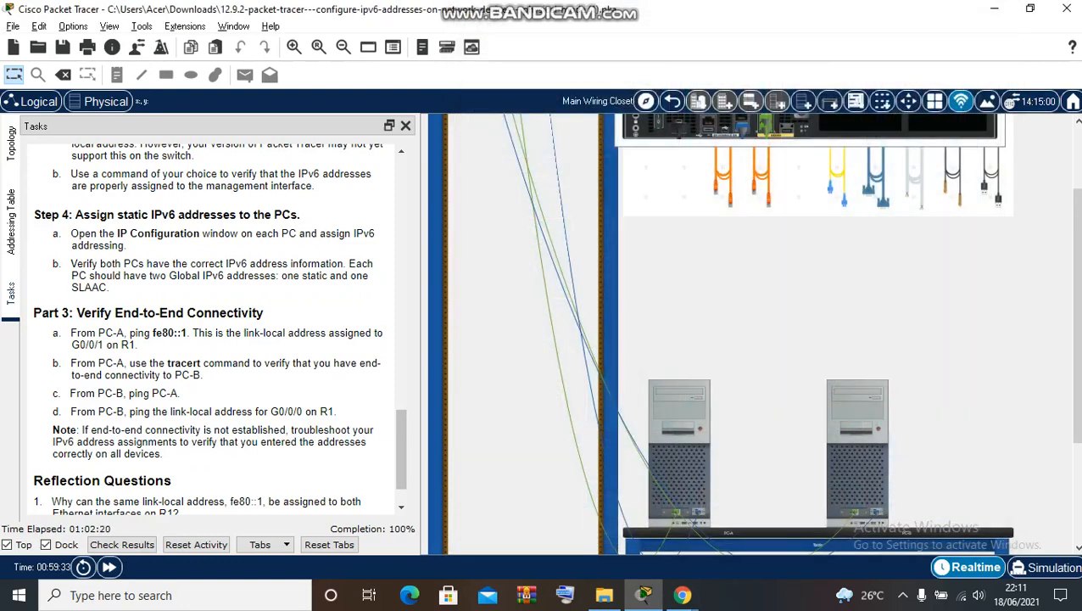
- Run ping fe80::1 from PC-A's Command Prompt, getting 4 replies with 0% loss
{"action": "left_click", "coordinate": [679, 454]}
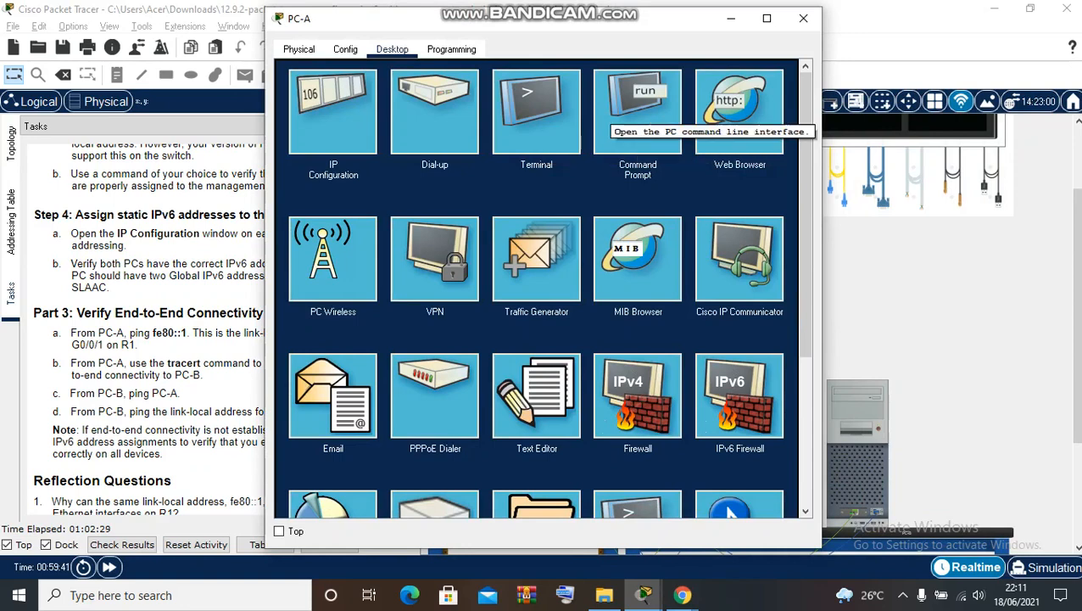
{"action": "left_click", "coordinate": [612, 110]}
{"action": "type", "text": "ping"}
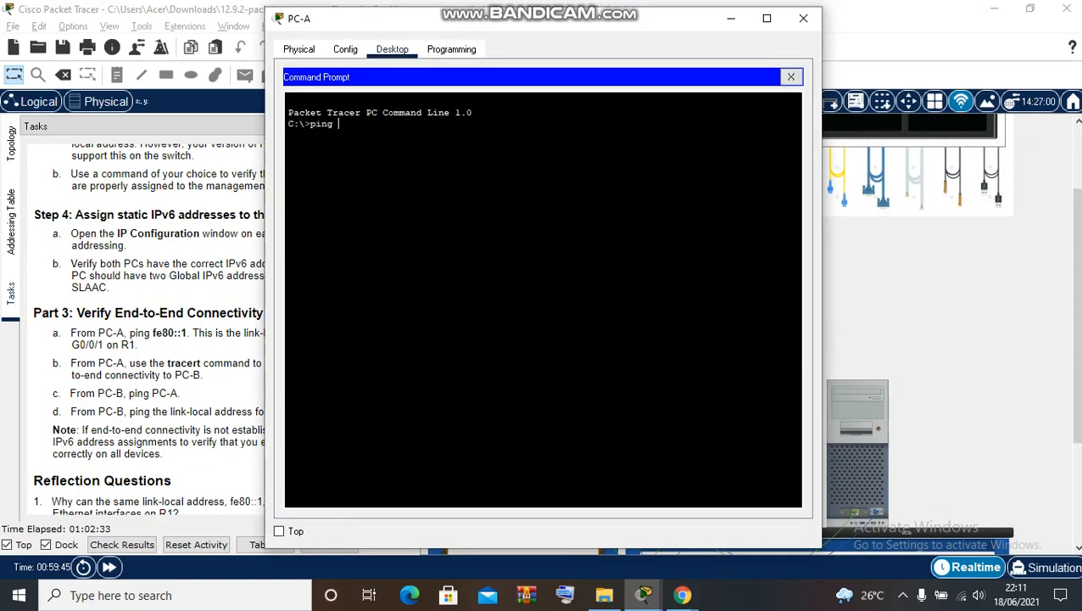
{"action": "type", "text": " fe80::1"}
{"action": "key", "text": "Return"}
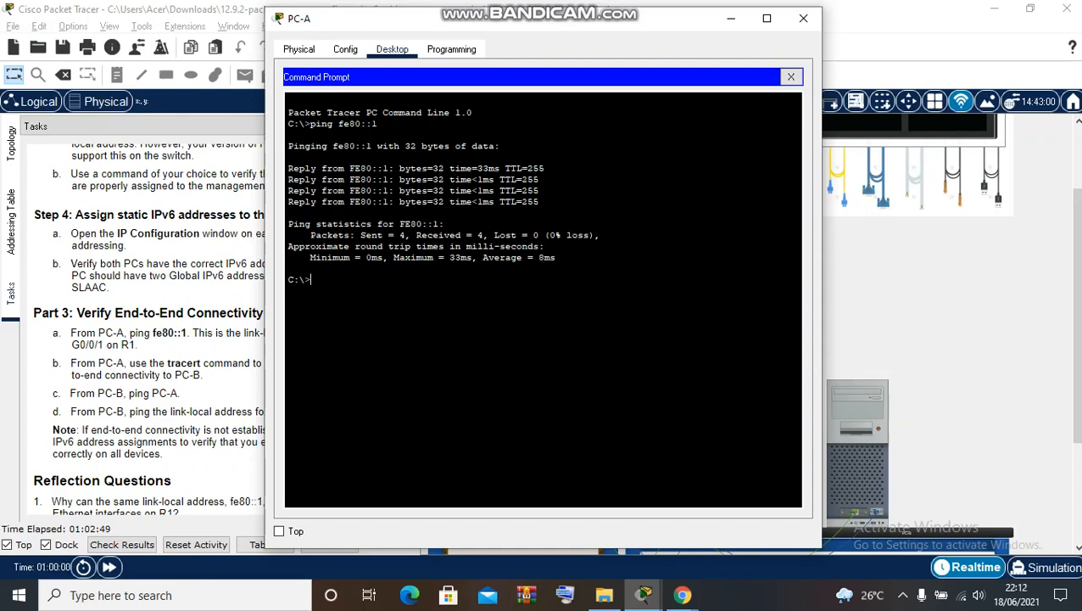
{"action": "left_click_drag", "start_coordinate": [656, 28], "coordinate": [775, 45]}
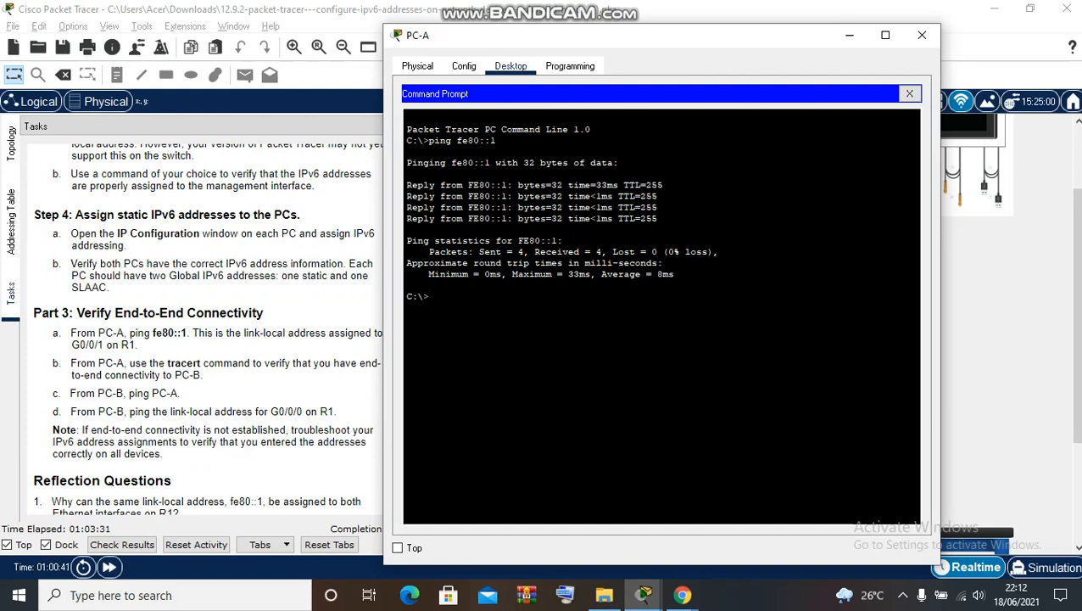
- Check tracert usage, then run tracert fe80::1, which reaches FE80::1 in one hop
{"action": "type", "text": "tracert"}
{"action": "key", "text": "Return"}
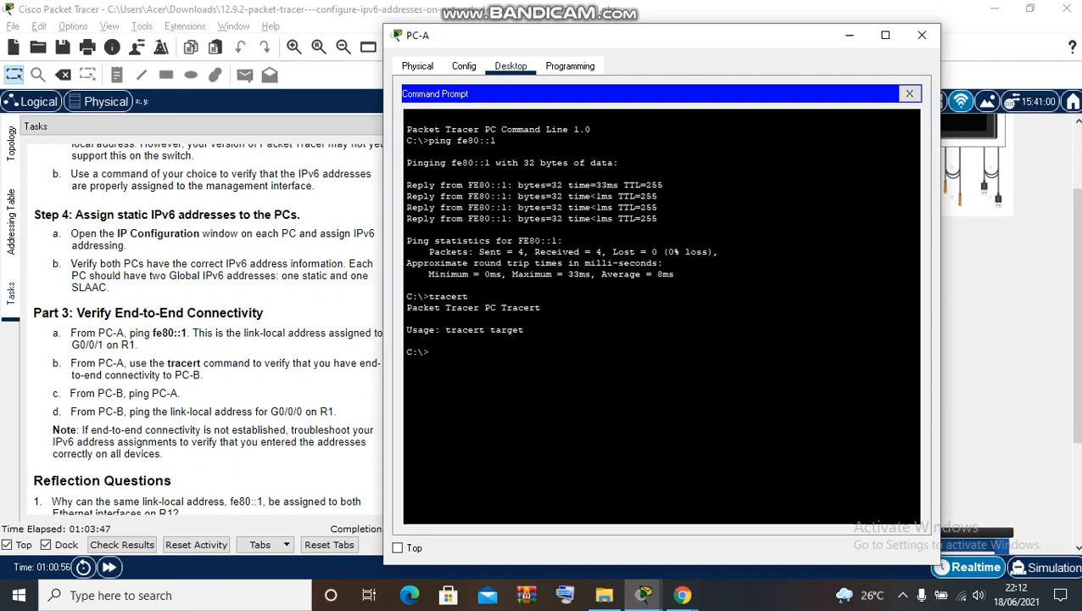
{"action": "type", "text": "pc"}
{"action": "key", "text": "BackSpace"}
{"action": "key", "text": "BackSpace"}
{"action": "key", "text": "Up"}
{"action": "type", "text": "fe80::1"}
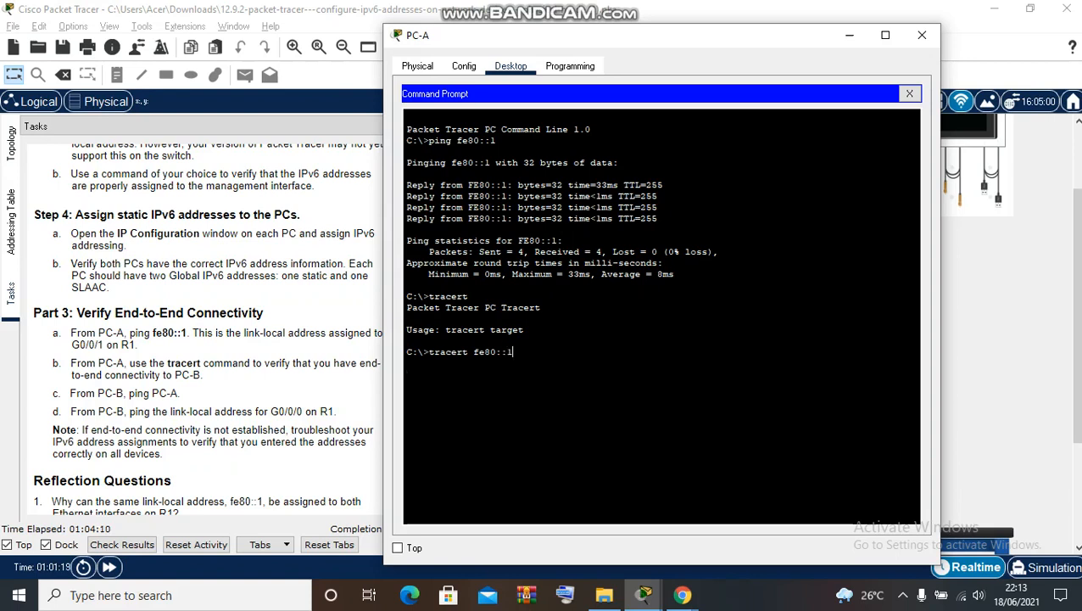
{"action": "key", "text": "Return"}
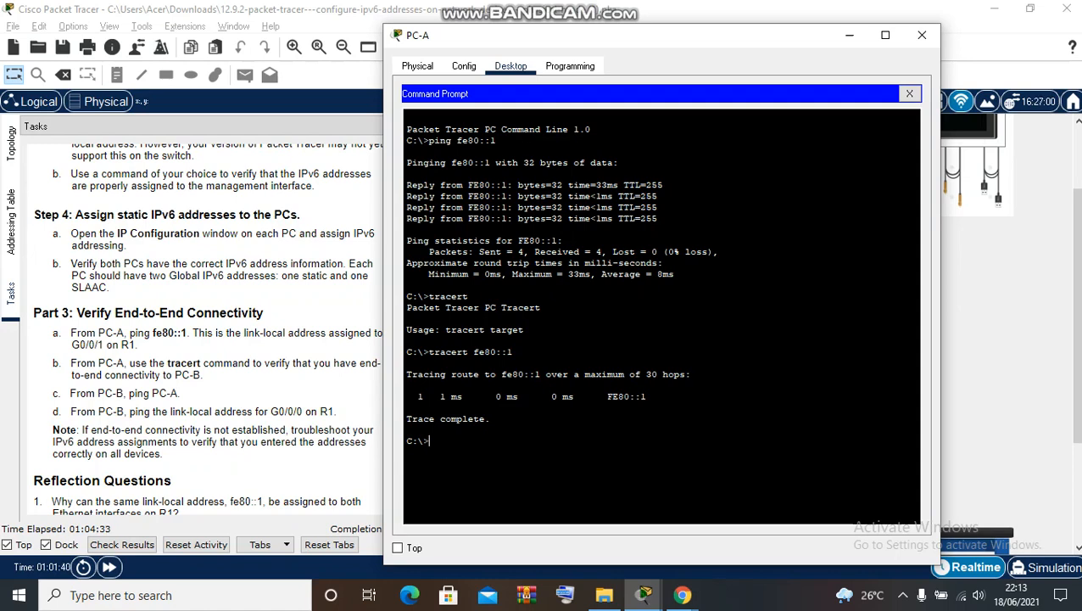
- Close PC-A and place PC-B's window beside the lab's Addressing Table
{"action": "left_click", "coordinate": [922, 35]}
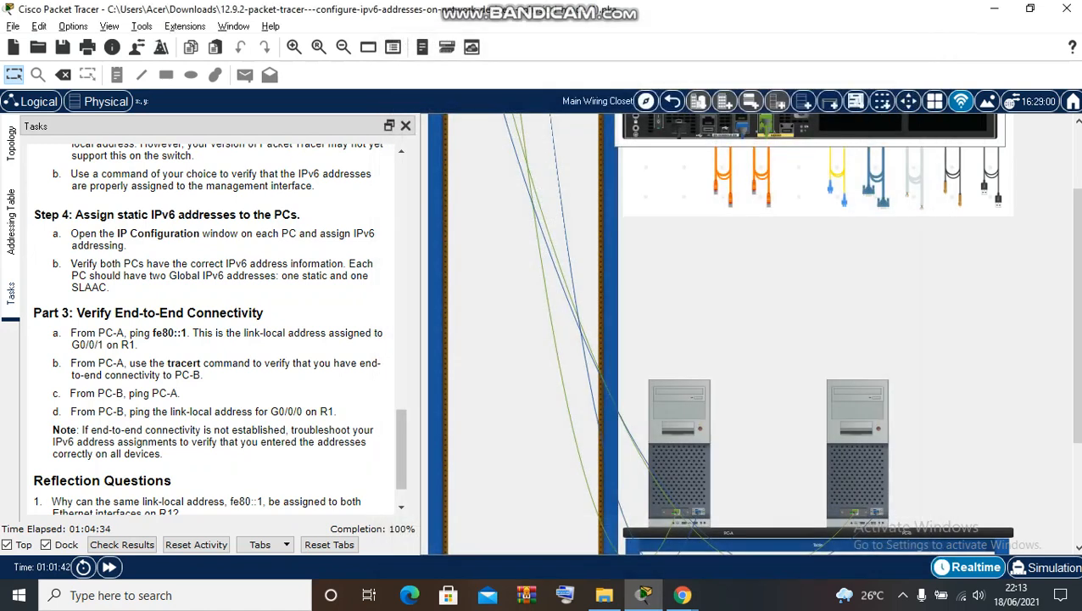
{"action": "left_click", "coordinate": [857, 454]}
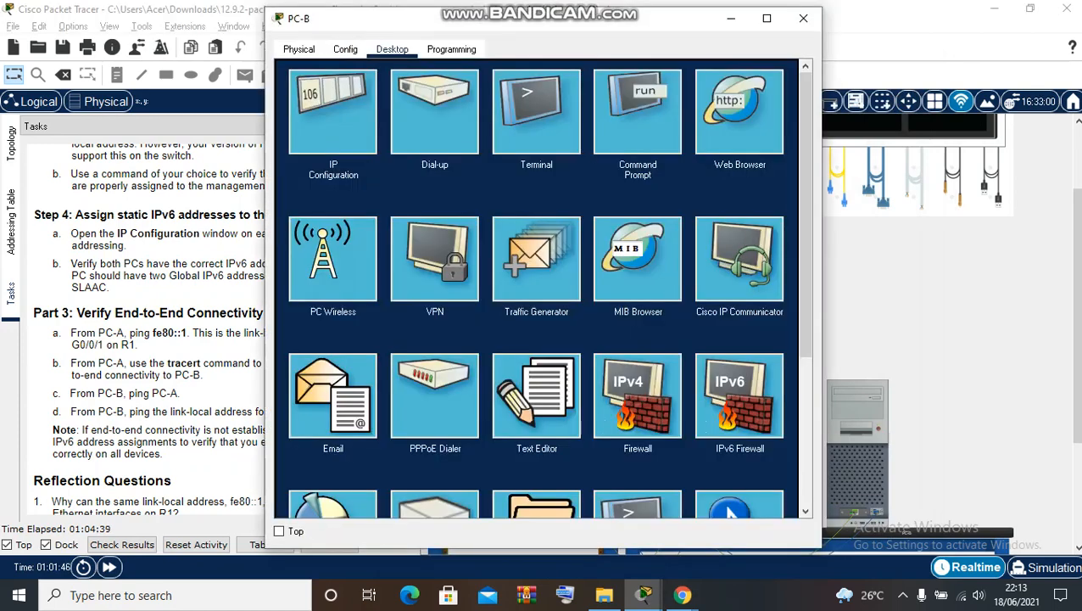
{"action": "left_click_drag", "start_coordinate": [634, 24], "coordinate": [834, 70]}
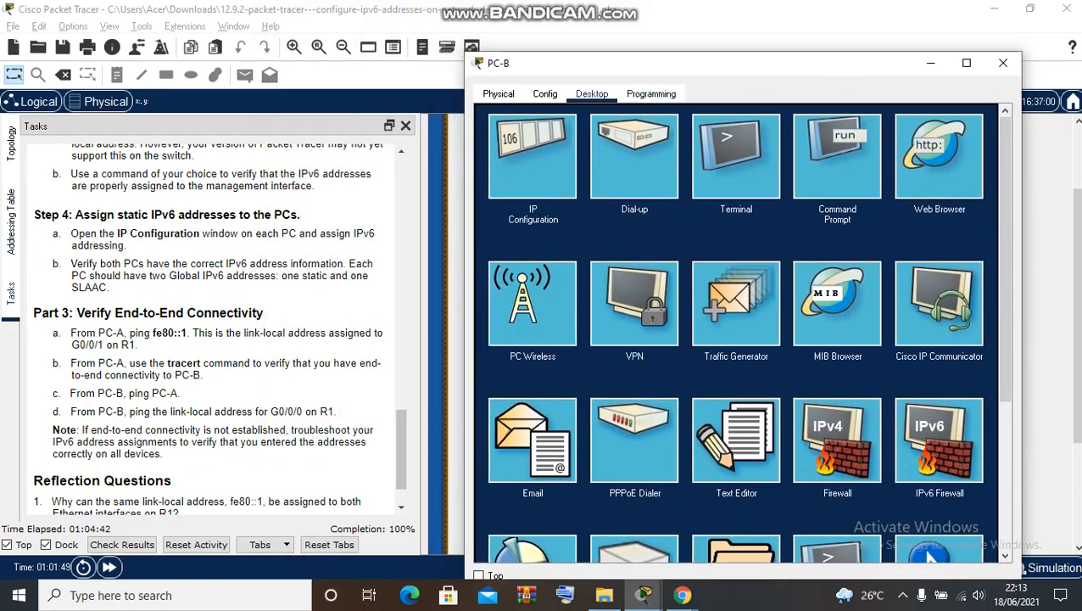
{"action": "left_click", "coordinate": [11, 221]}
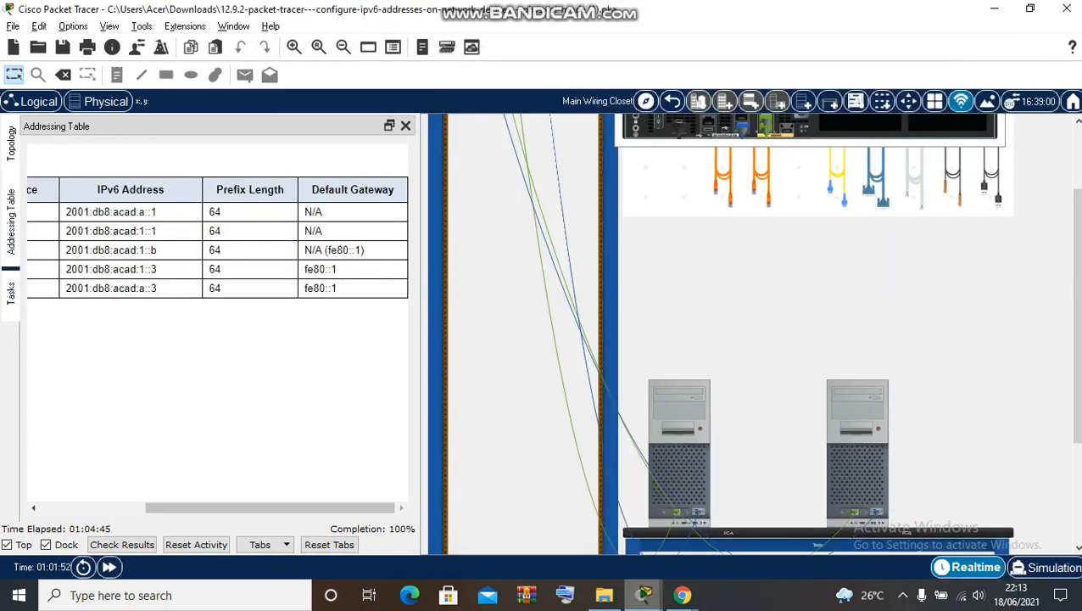
- Open PC-B's command prompt and start a ping to fe80:
{"action": "mouse_move", "coordinate": [644, 595]}
{"action": "left_click", "coordinate": [728, 517]}
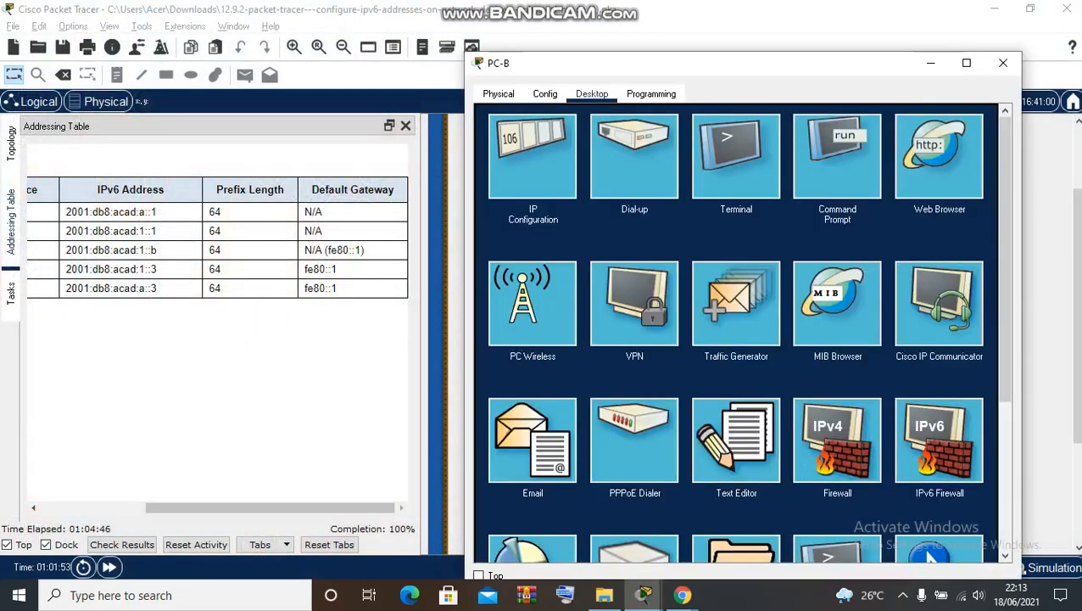
{"action": "left_click", "coordinate": [837, 156]}
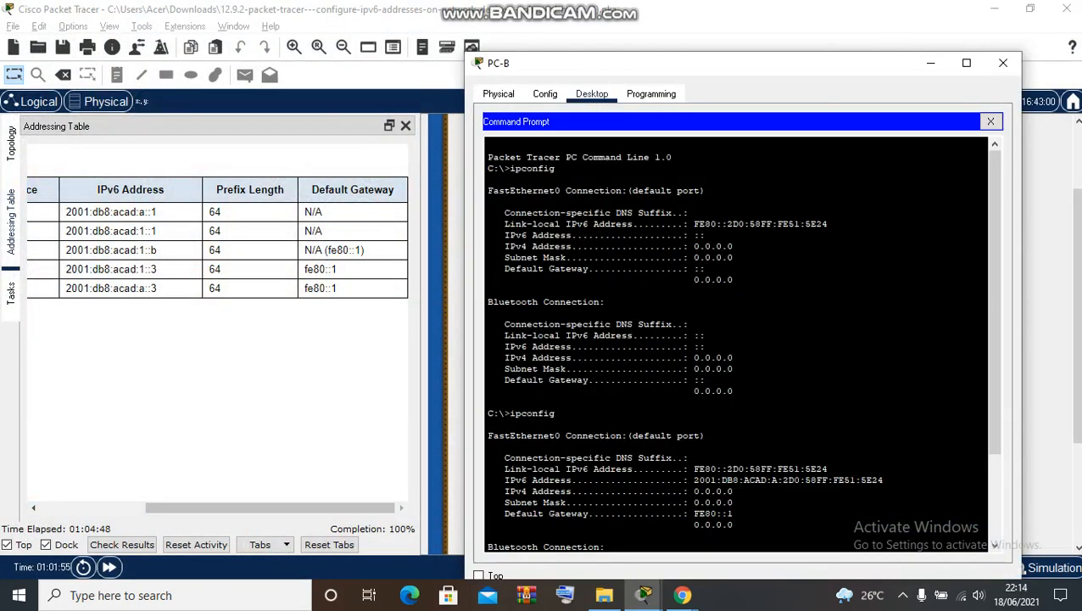
{"action": "scroll", "coordinate": [742, 344], "scroll_direction": "down", "scroll_amount": 1}
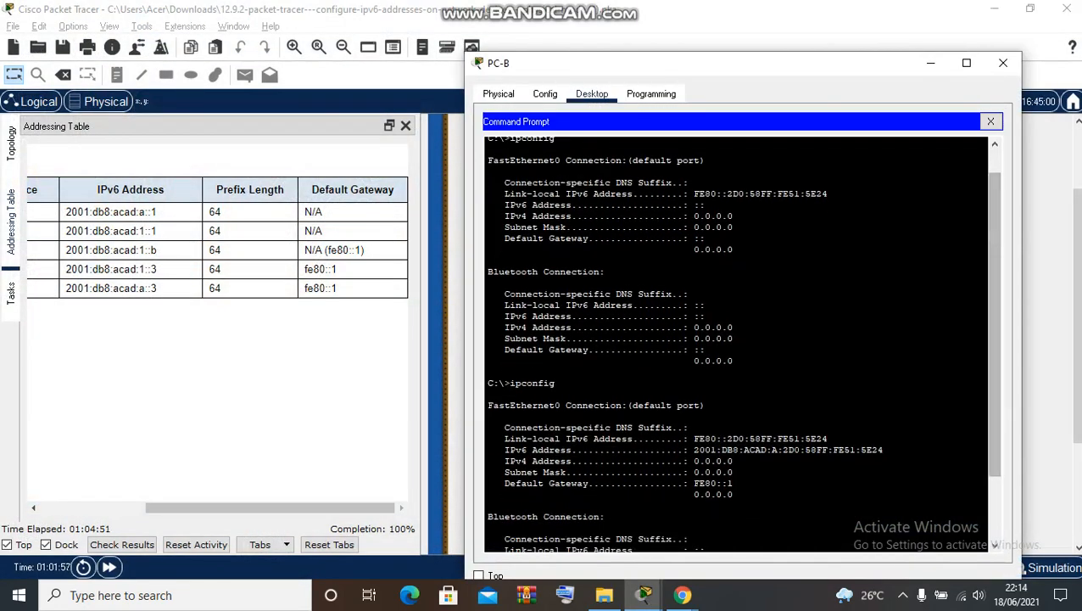
{"action": "scroll", "coordinate": [737, 344], "scroll_direction": "down", "scroll_amount": 3}
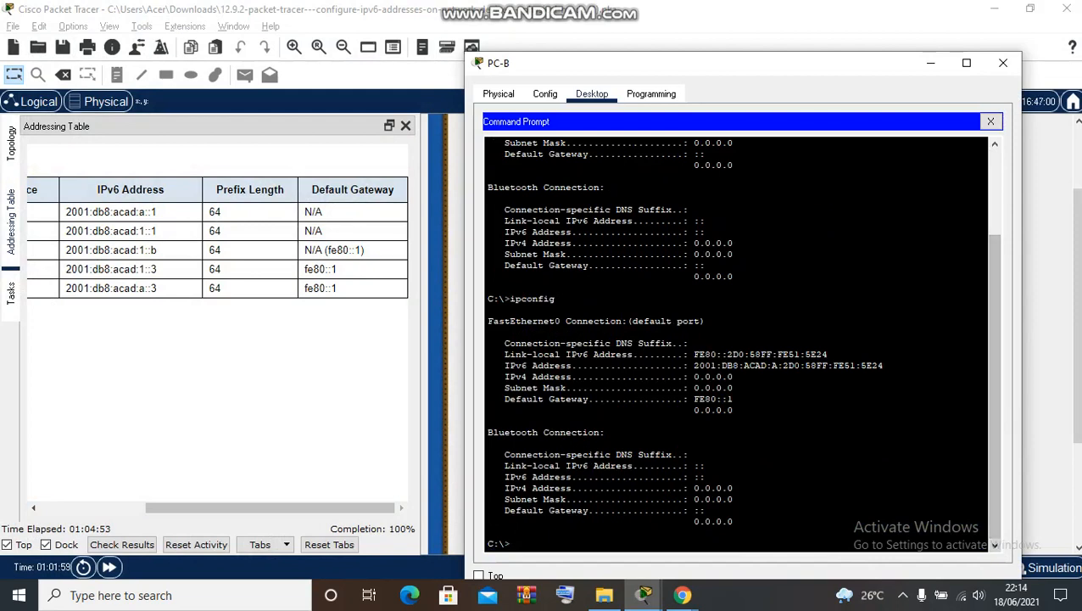
{"action": "type", "text": "ping f"}
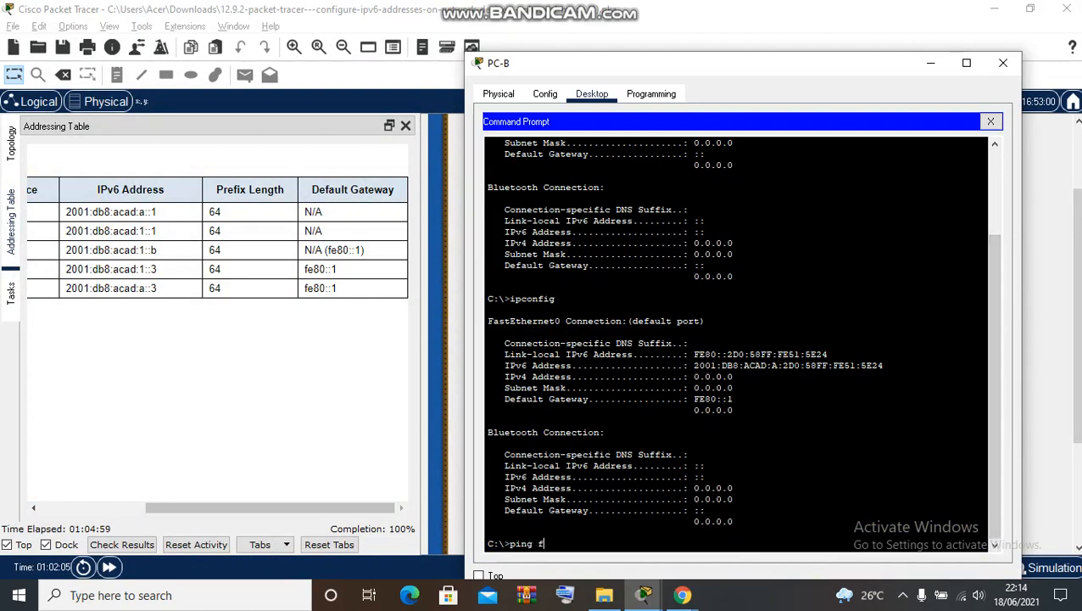
{"action": "type", "text": "e80:"}
- Erase the partial address and scroll the Addressing Table left to PC-A's Device and Interface entries
{"action": "key", "text": "BackSpace"}
{"action": "key", "text": "BackSpace"}
{"action": "key", "text": "BackSpace"}
{"action": "key", "text": "BackSpace"}
{"action": "key", "text": "BackSpace"}
{"action": "left_click", "coordinate": [270, 507]}
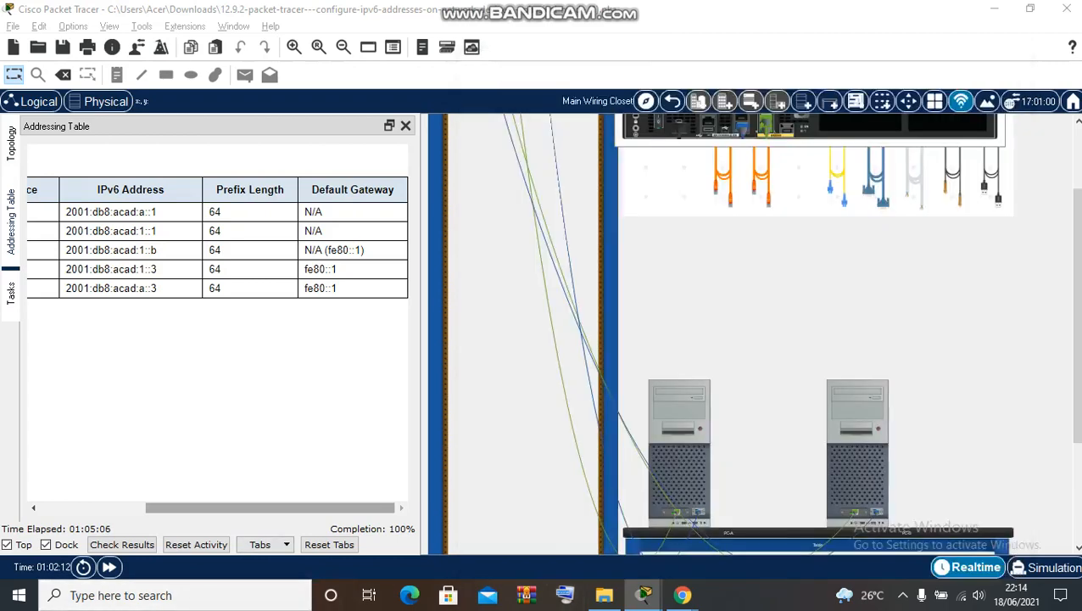
{"action": "left_click_drag", "start_coordinate": [270, 507], "coordinate": [158, 507]}
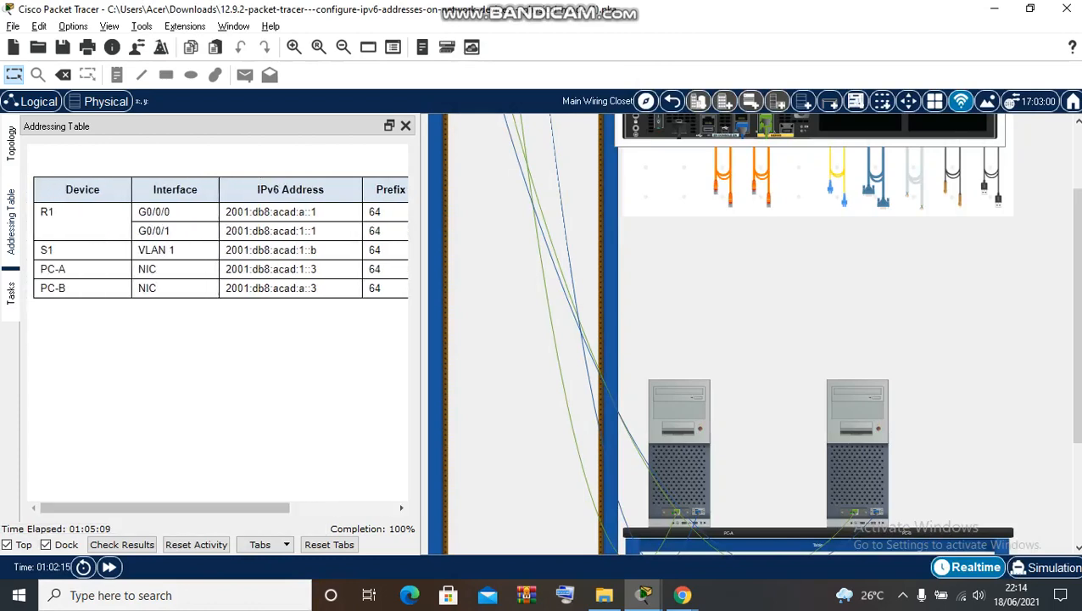
{"action": "mouse_move", "coordinate": [643, 594]}
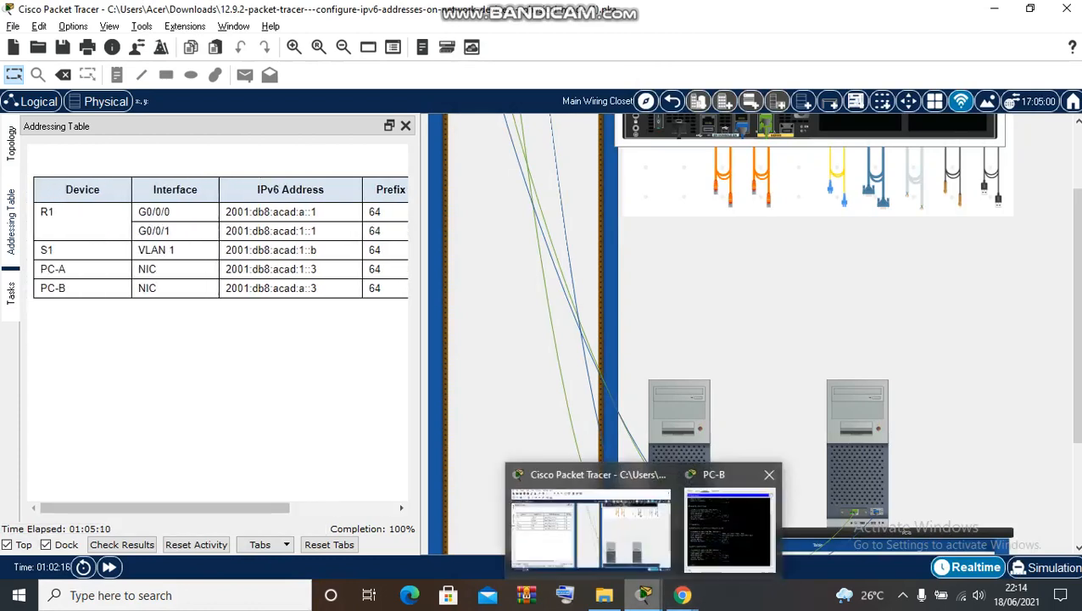
{"action": "left_click", "coordinate": [717, 518]}
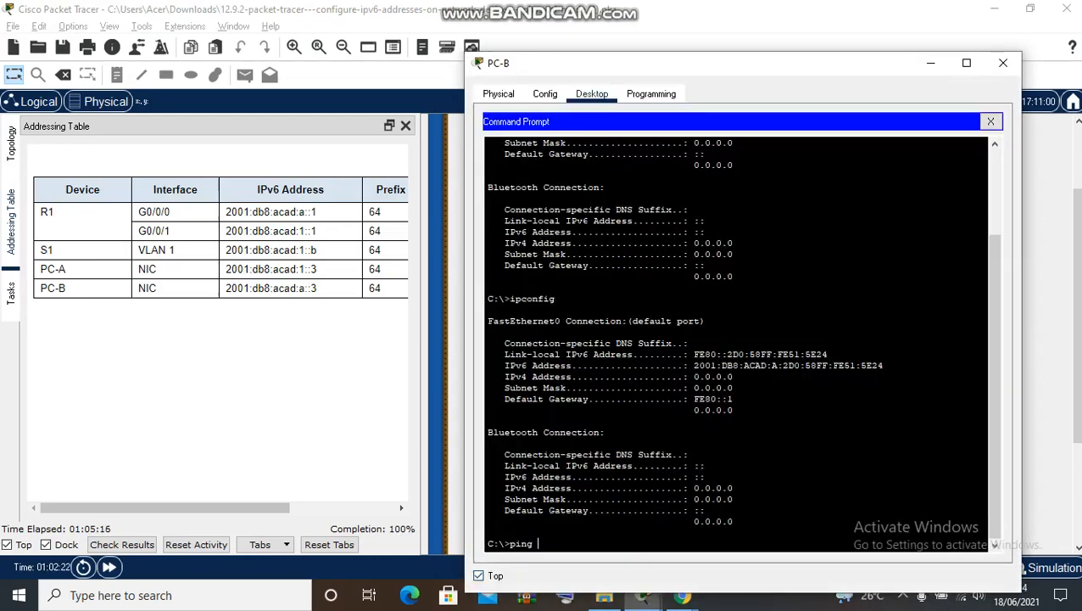
- Ping PC-A at 2001:db8:acad:1::3/64 from PC-B, correcting the mistyped address
{"action": "type", "text": "2001:db8:acad:a"}
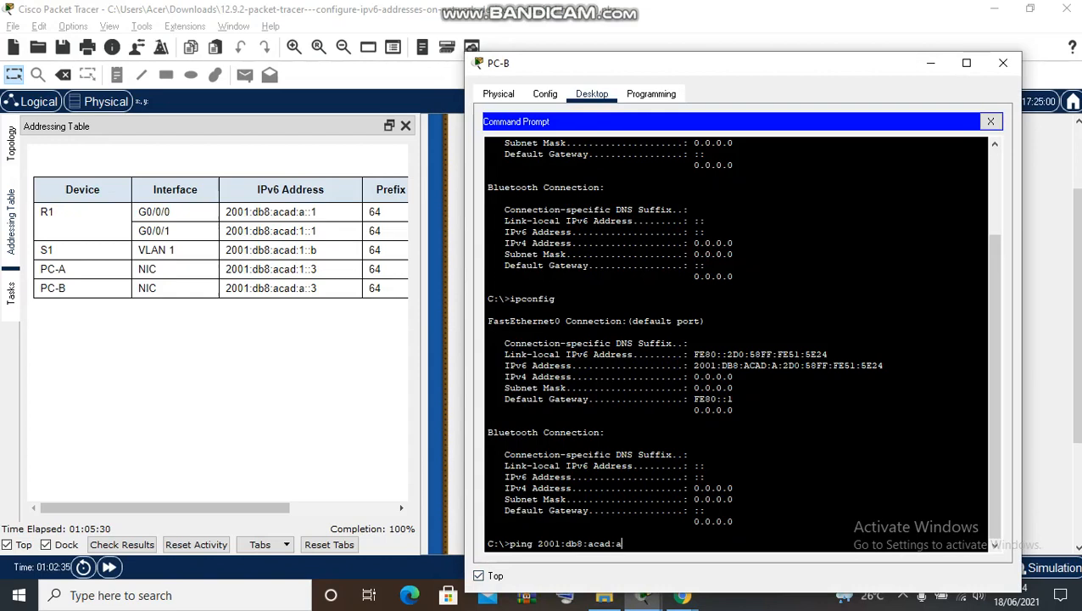
{"action": "type", "text": "::"}
{"action": "key", "text": "Left"}
{"action": "key", "text": "BackSpace"}
{"action": "key", "text": "BackSpace"}
{"action": "type", "text": "1"}
{"action": "key", "text": "Right"}
{"action": "key", "text": "Right"}
{"action": "type", "text": "3"}
{"action": "type", "text": "?6"}
{"action": "key", "text": "BackSpace"}
{"action": "key", "text": "BackSpace"}
{"action": "type", "text": "/64"}
{"action": "key", "text": "Return"}
- Re-run the ping to 2001:db8:acad:1::3 without the /64 suffix
{"action": "key", "text": "Up"}
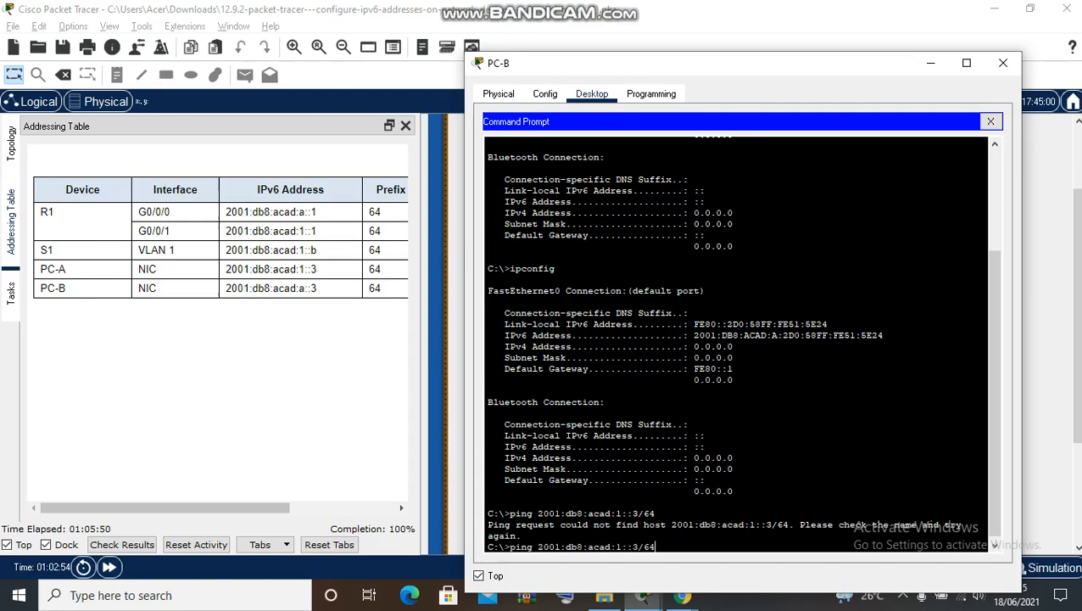
{"action": "key", "text": "BackSpace"}
{"action": "key", "text": "BackSpace"}
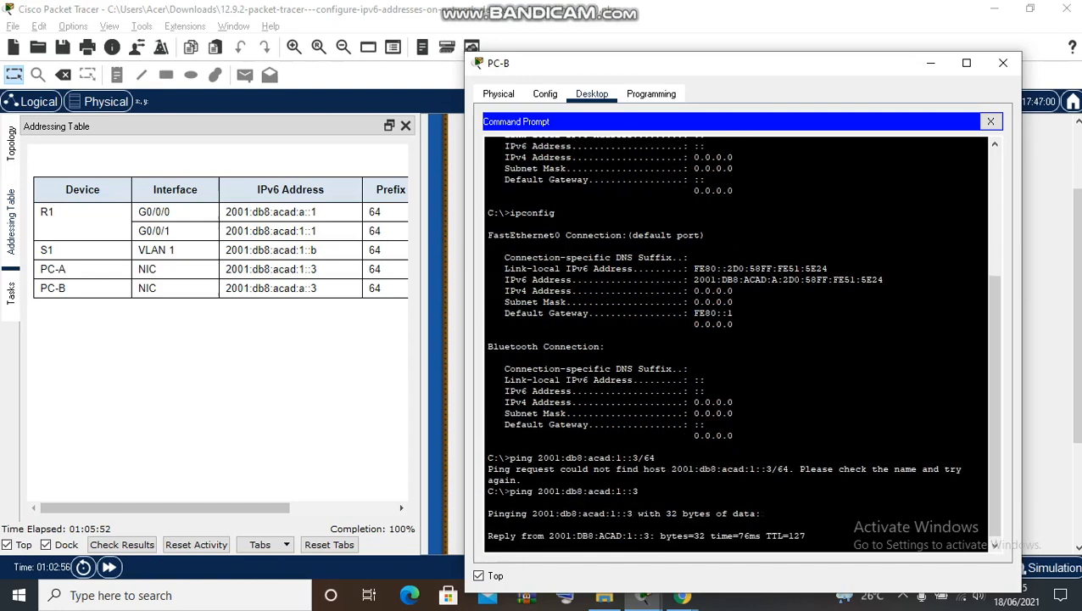
{"action": "key", "text": "Return"}
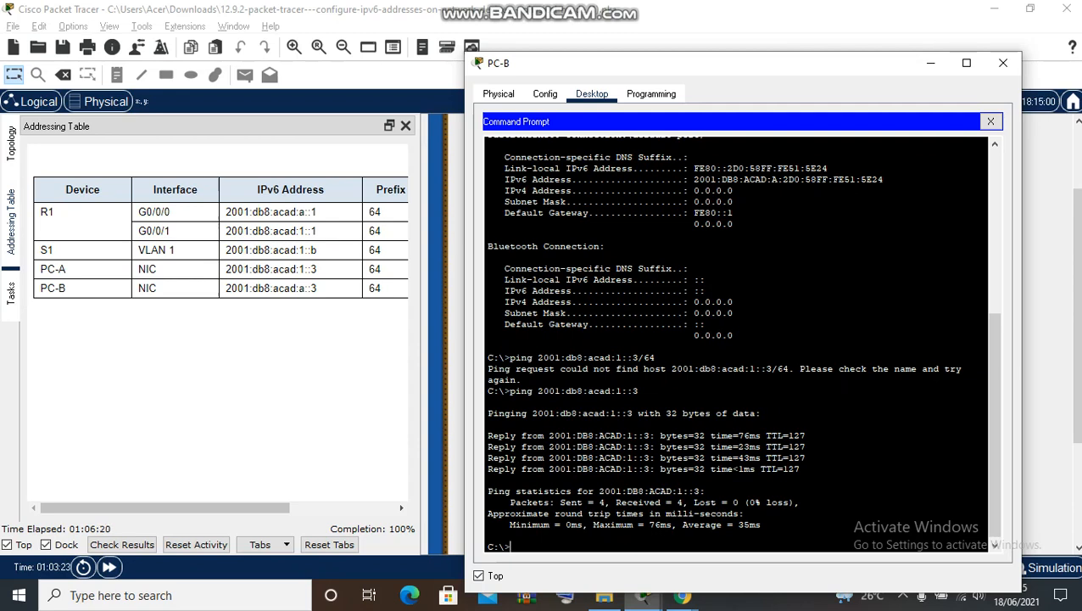
- Check the default gateways in the lab's Addressing Table
{"action": "left_click", "coordinate": [11, 293]}
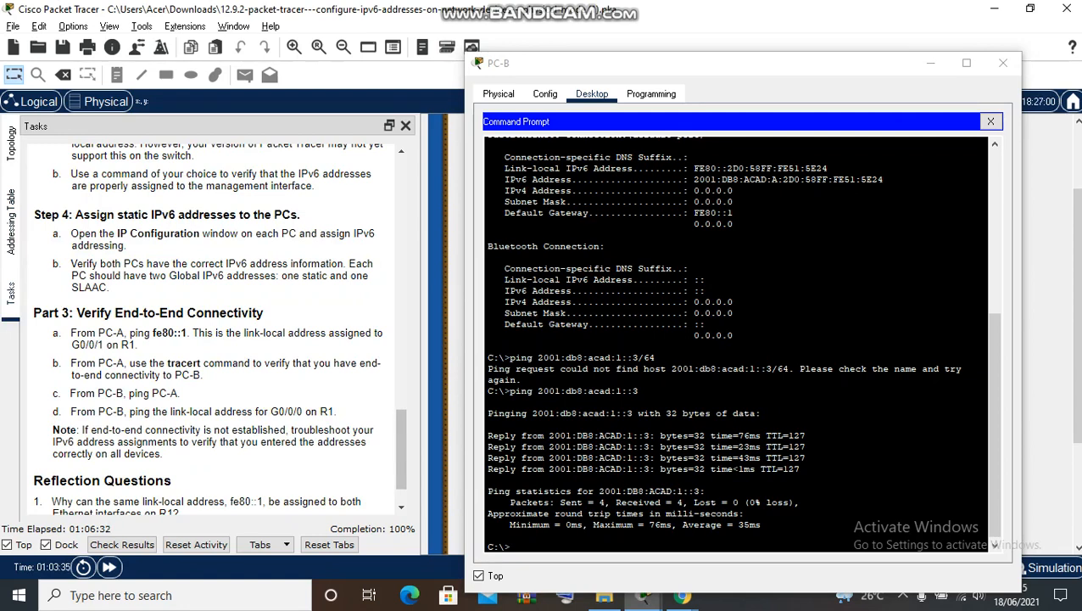
{"action": "left_click", "coordinate": [11, 222]}
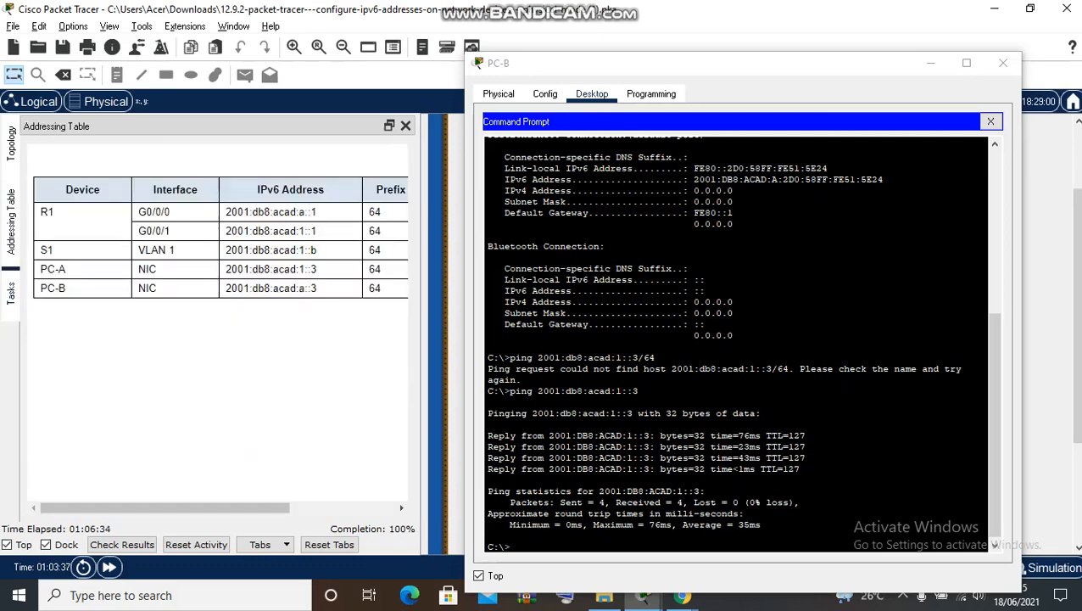
{"action": "left_click_drag", "start_coordinate": [164, 508], "coordinate": [197, 508]}
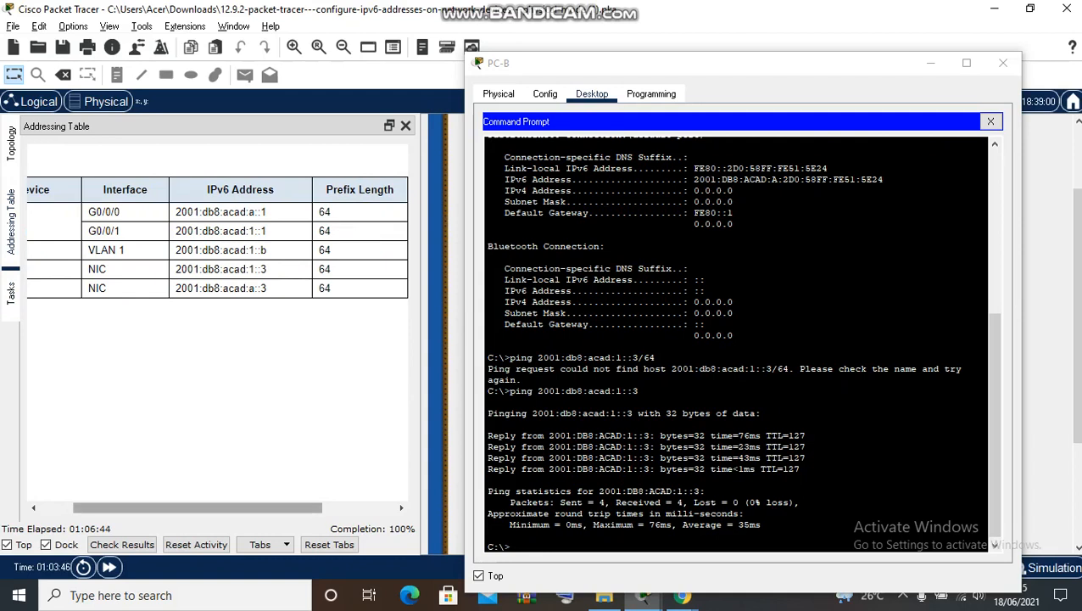
{"action": "left_click_drag", "start_coordinate": [198, 507], "coordinate": [270, 507]}
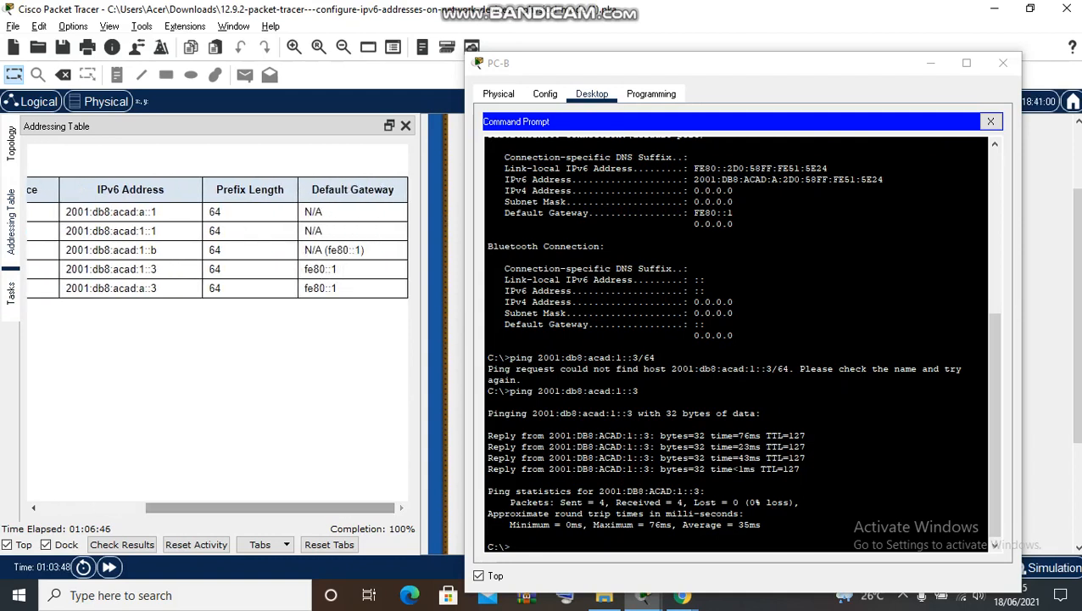
{"action": "left_click", "coordinate": [513, 546]}
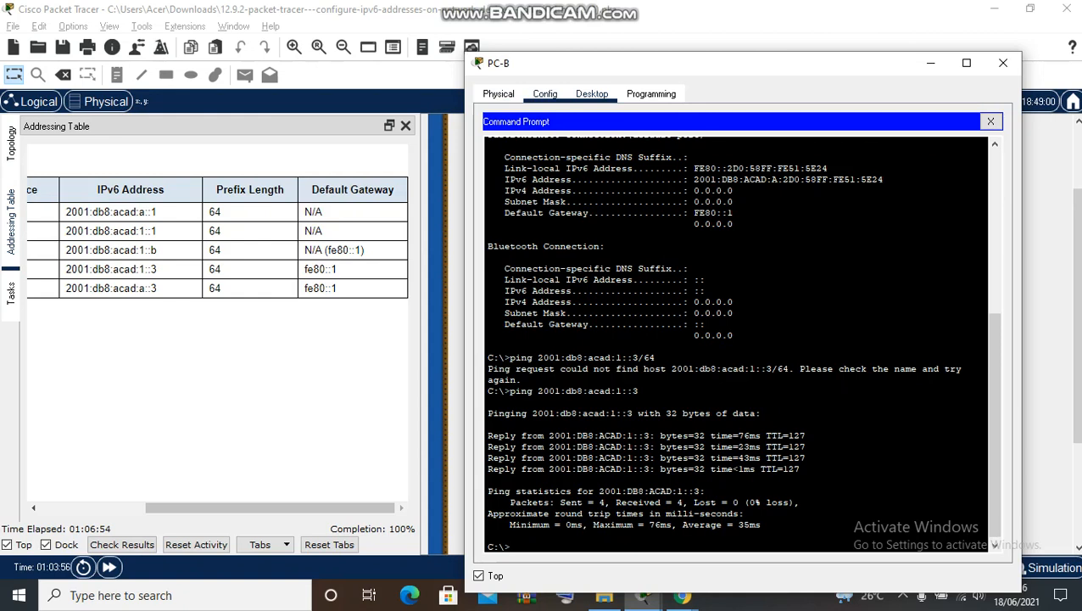
{"action": "left_click_drag", "start_coordinate": [272, 508], "coordinate": [164, 508]}
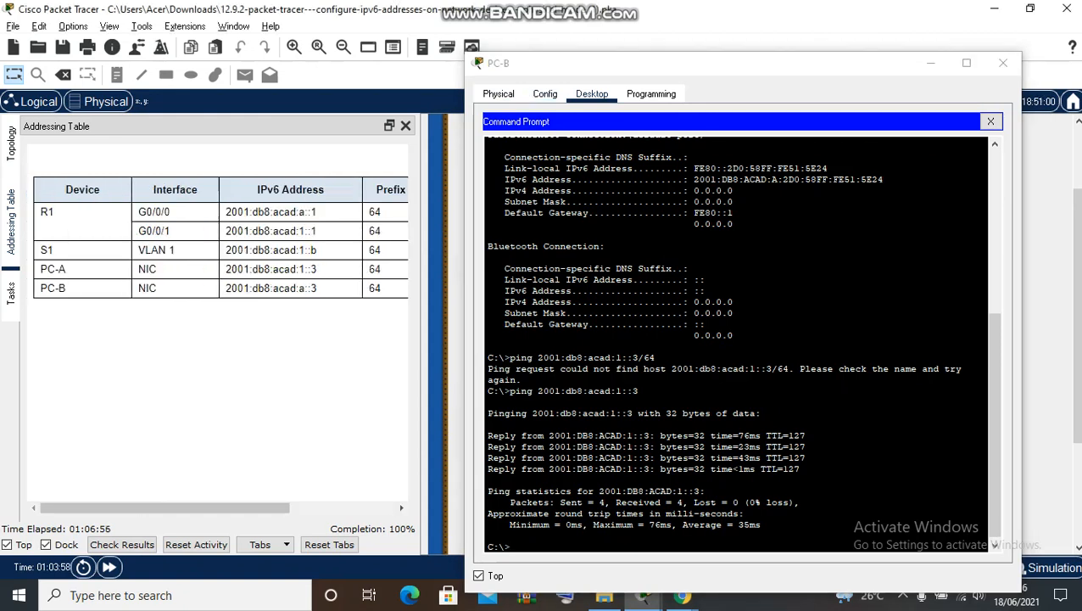
- Show the topology, close PC-B's command prompt and bring up its Terminal settings
{"action": "left_click", "coordinate": [11, 144]}
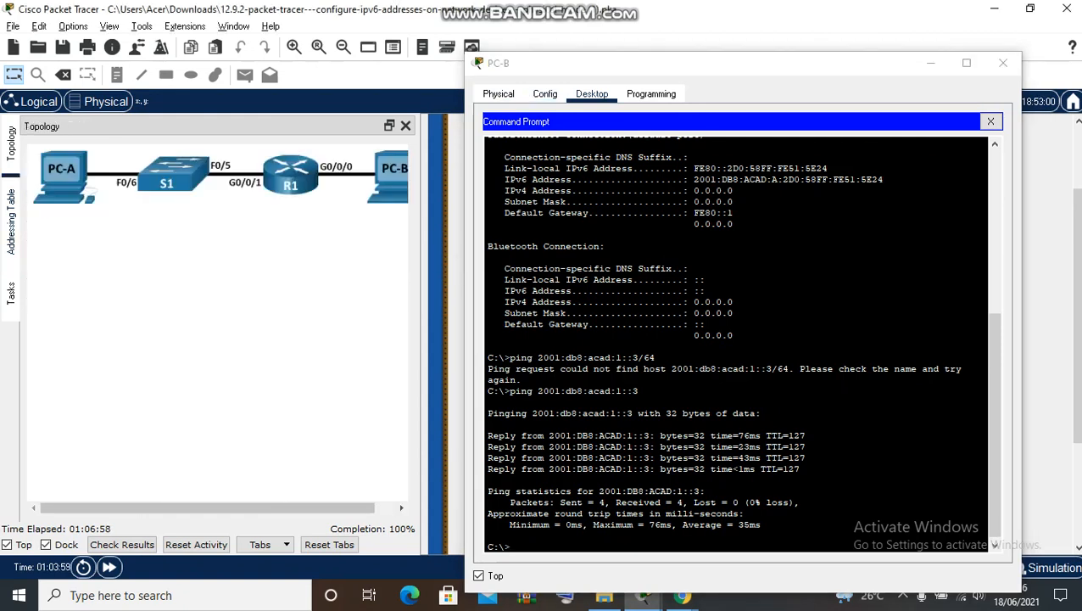
{"action": "left_click_drag", "start_coordinate": [208, 508], "coordinate": [228, 508]}
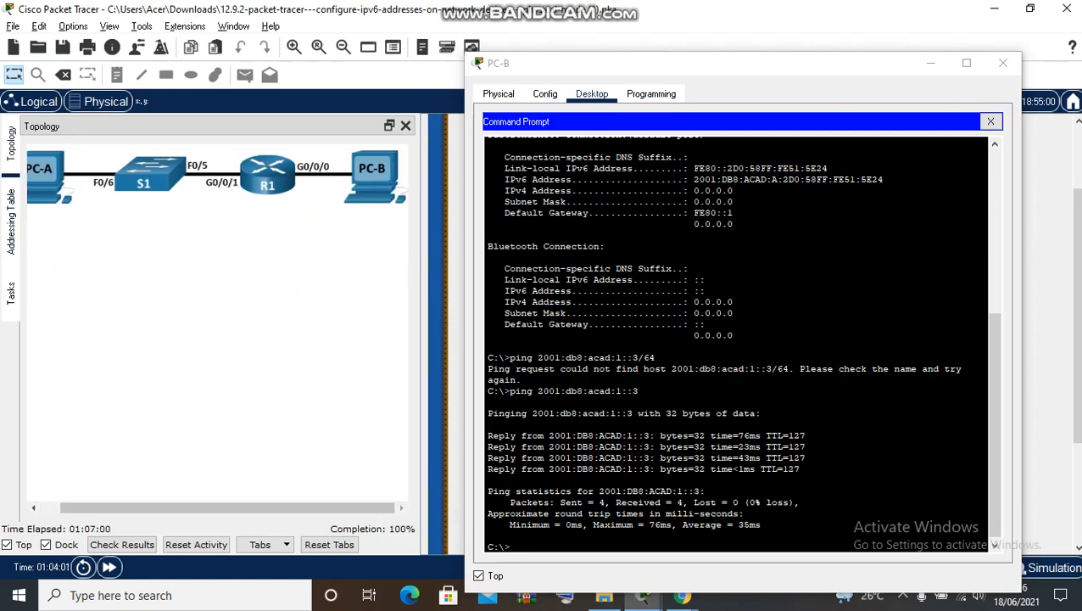
{"action": "left_click", "coordinate": [545, 95]}
{"action": "left_click", "coordinate": [592, 94]}
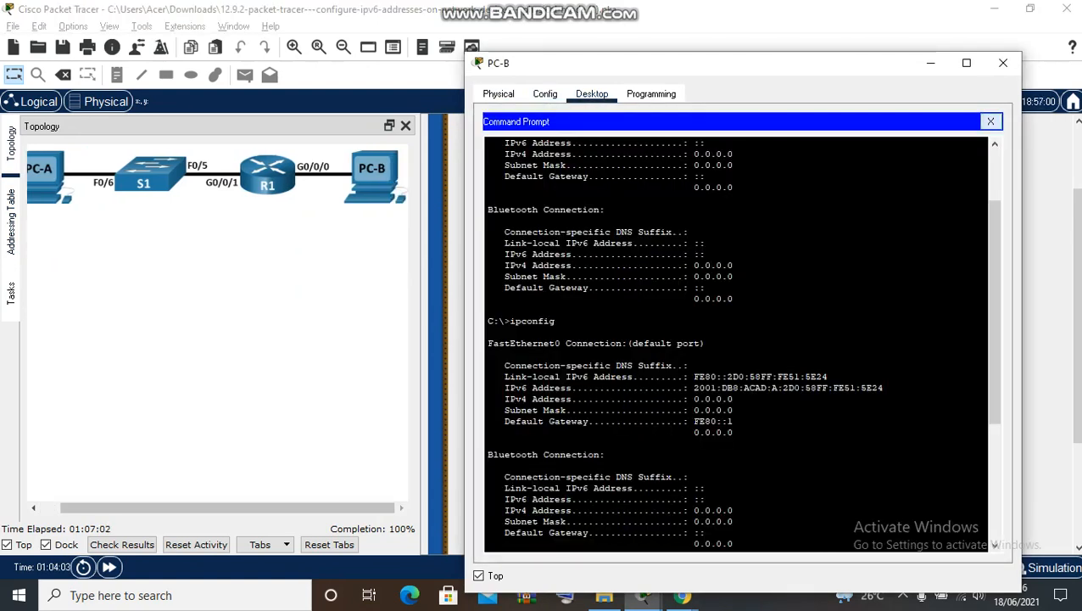
{"action": "left_click", "coordinate": [990, 121]}
{"action": "left_click", "coordinate": [733, 164]}
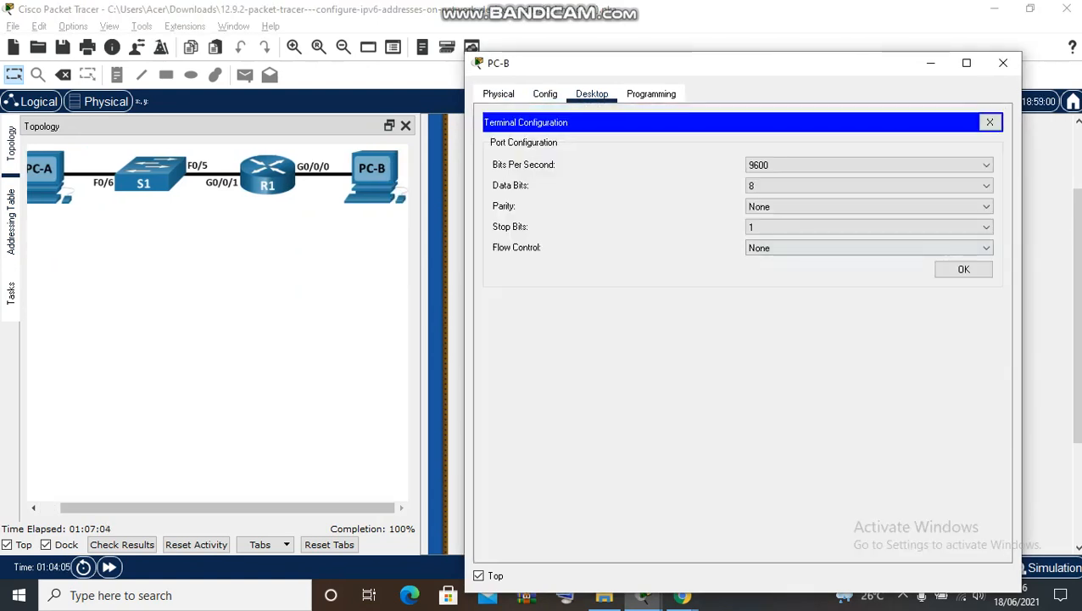
- Connect PC-B's terminal to R1's console at 9600 baud and run ipconfig
{"action": "left_click", "coordinate": [963, 269]}
{"action": "key", "text": "Return"}
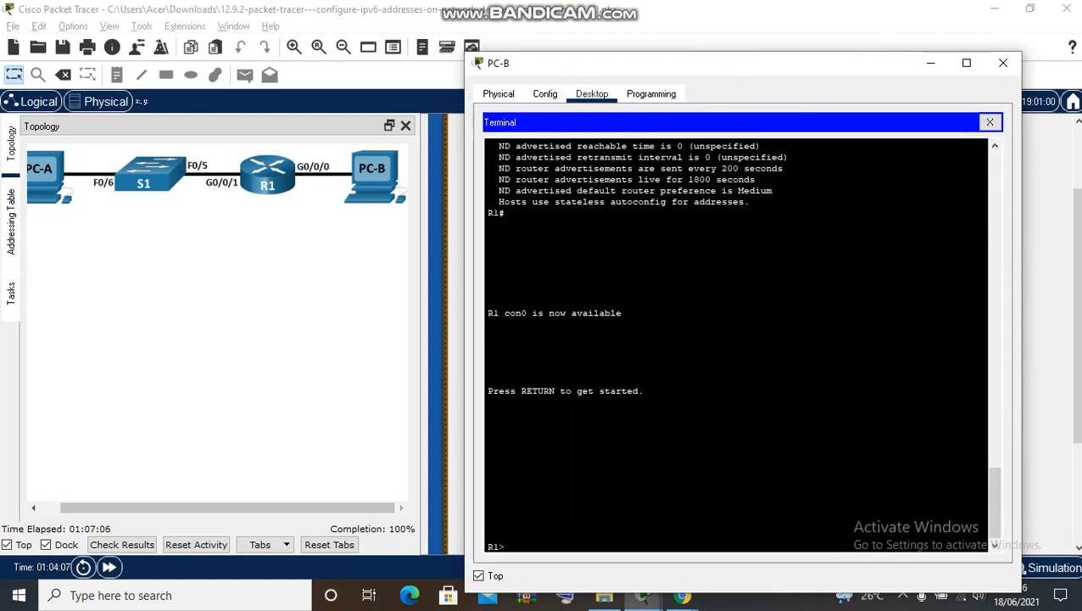
{"action": "type", "text": "ipconfig"}
{"action": "key", "text": "Return"}
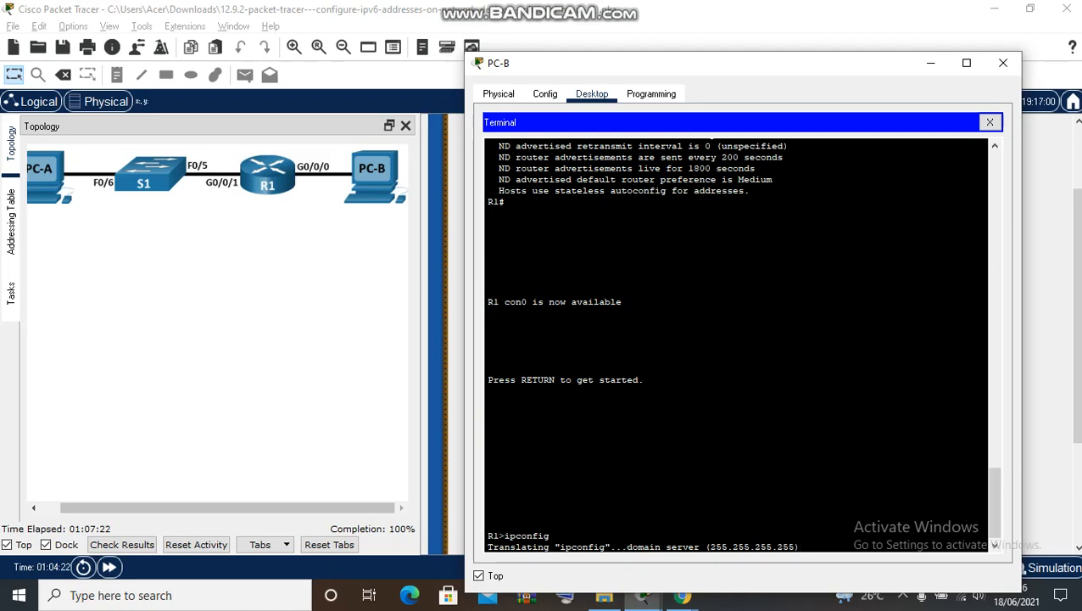
- Run ipconfig again and scroll up to G0/0/0's addresses 2001:DB8:ACAD:A::1 and FE80::1
{"action": "left_click", "coordinate": [544, 94]}
{"action": "left_click", "coordinate": [592, 94]}
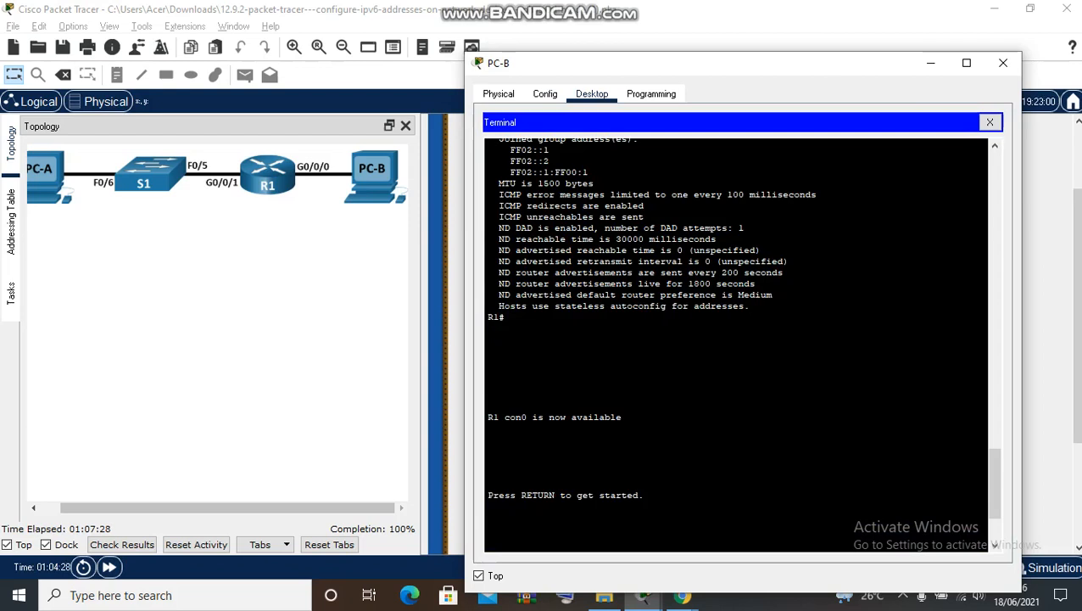
{"action": "type", "text": "ipconfig"}
{"action": "key", "text": "Return"}
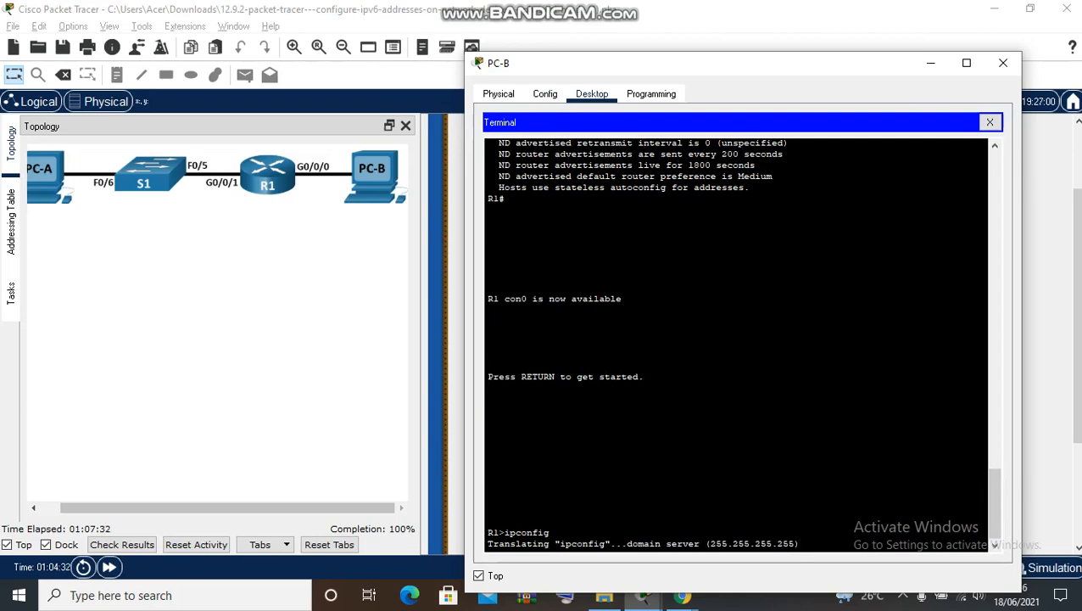
{"action": "scroll", "coordinate": [736, 344], "scroll_direction": "up", "scroll_amount": 8}
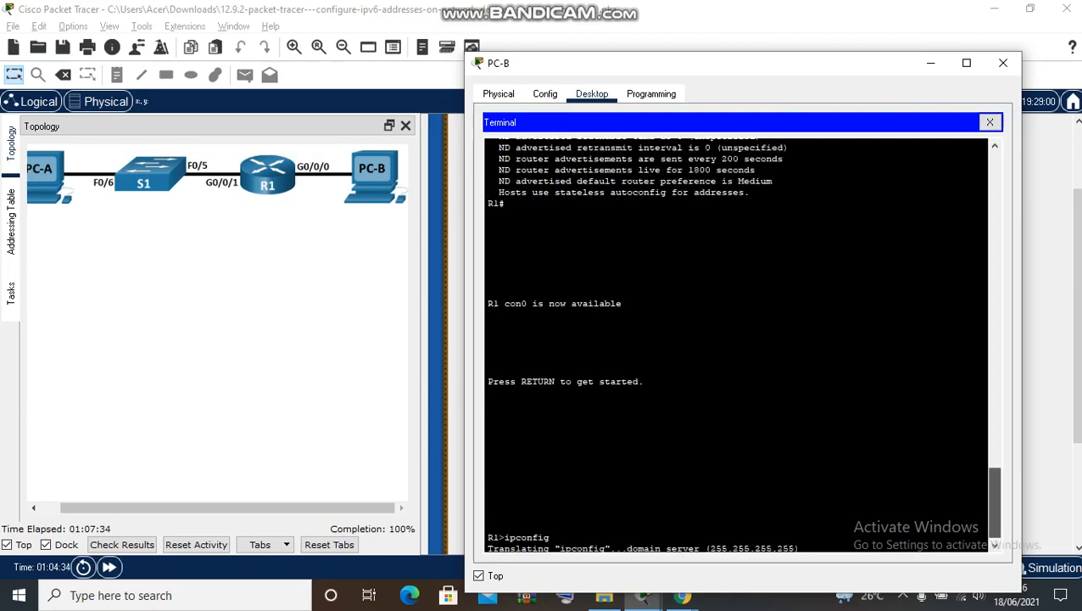
{"action": "scroll", "coordinate": [736, 343], "scroll_direction": "up", "scroll_amount": 4}
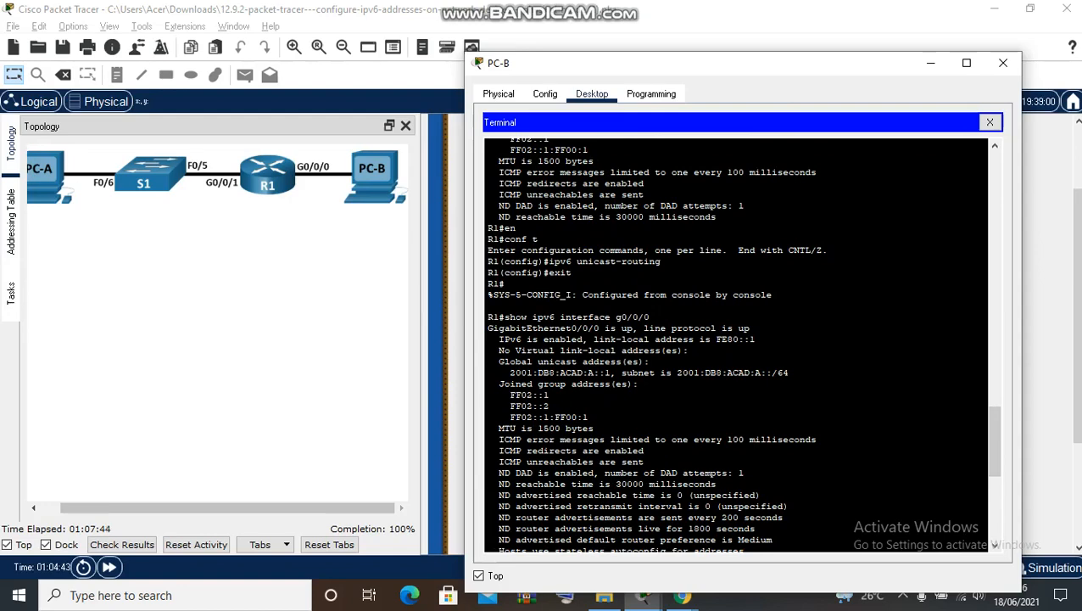
- Close the R1 terminal session and open PC-B's command prompt
{"action": "left_click", "coordinate": [545, 94]}
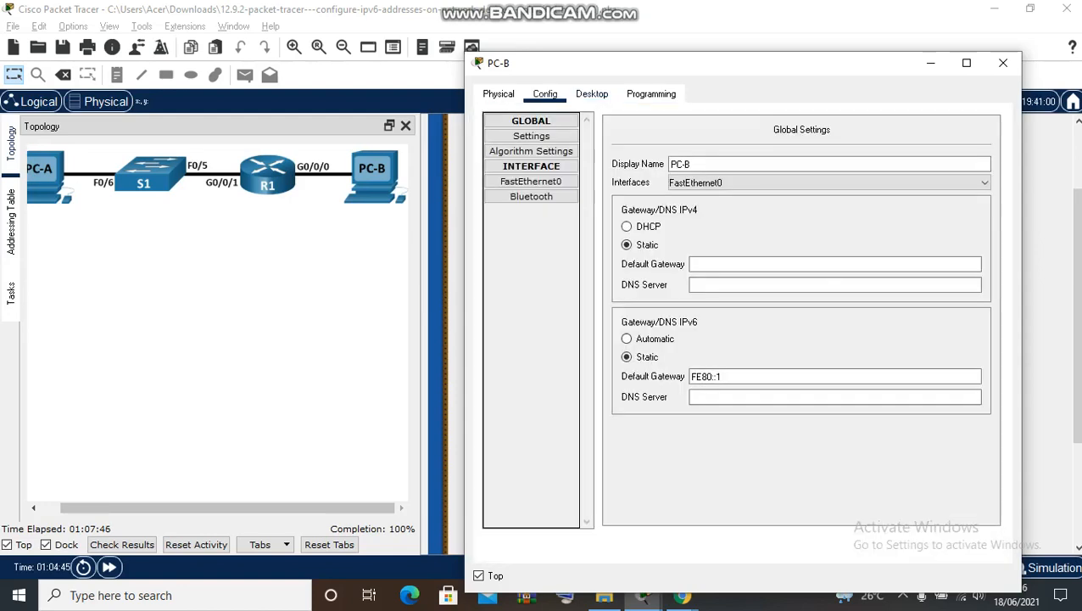
{"action": "left_click", "coordinate": [592, 94]}
{"action": "left_click", "coordinate": [990, 123]}
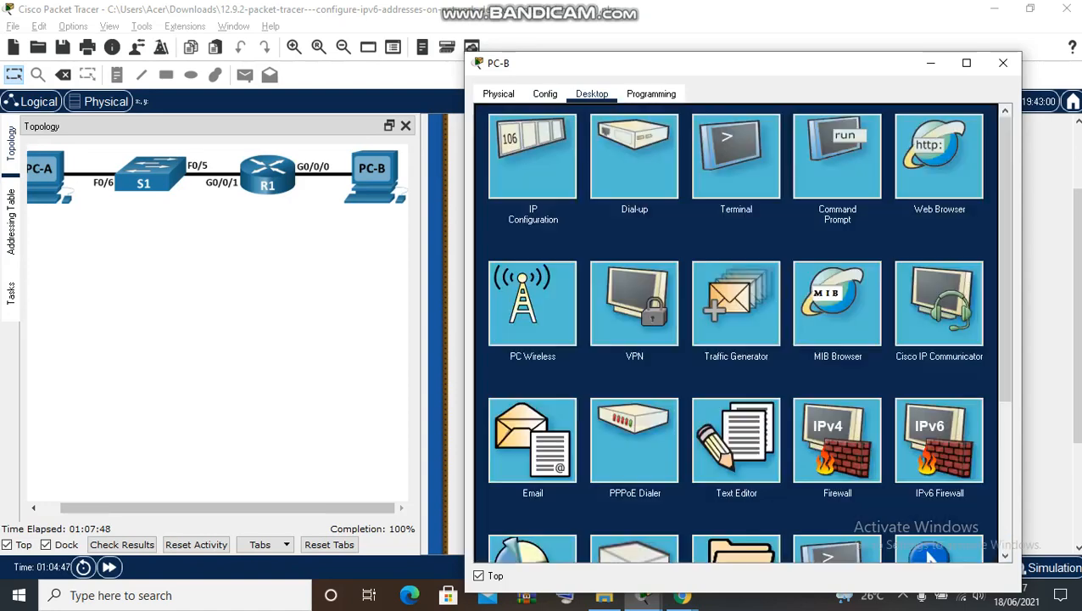
{"action": "left_click", "coordinate": [835, 156]}
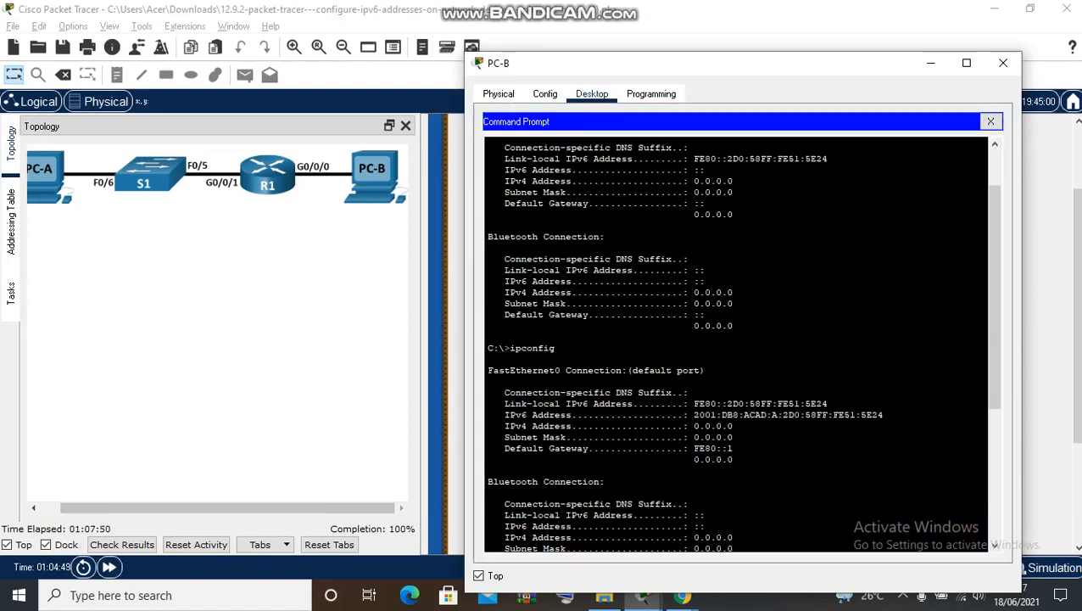
- Ping fe80::1 from PC-B, receiving four replies with 0% loss
{"action": "left_click_drag", "start_coordinate": [995, 365], "coordinate": [995, 371]}
{"action": "left_click_drag", "start_coordinate": [967, 438], "coordinate": [967, 493]}
{"action": "left_click_drag", "start_coordinate": [995, 373], "coordinate": [995, 499]}
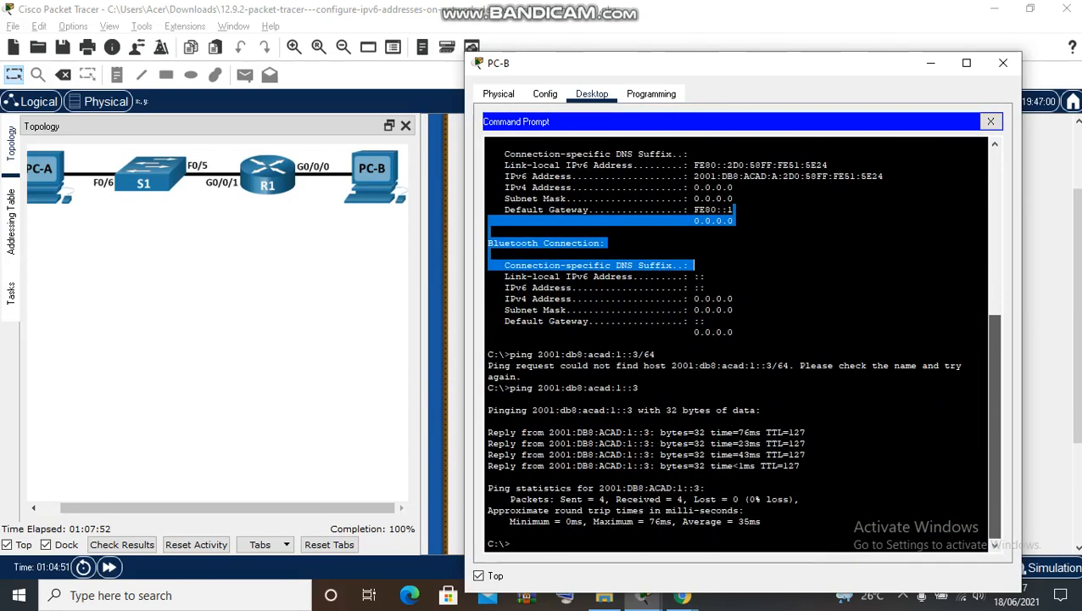
{"action": "left_click", "coordinate": [510, 544]}
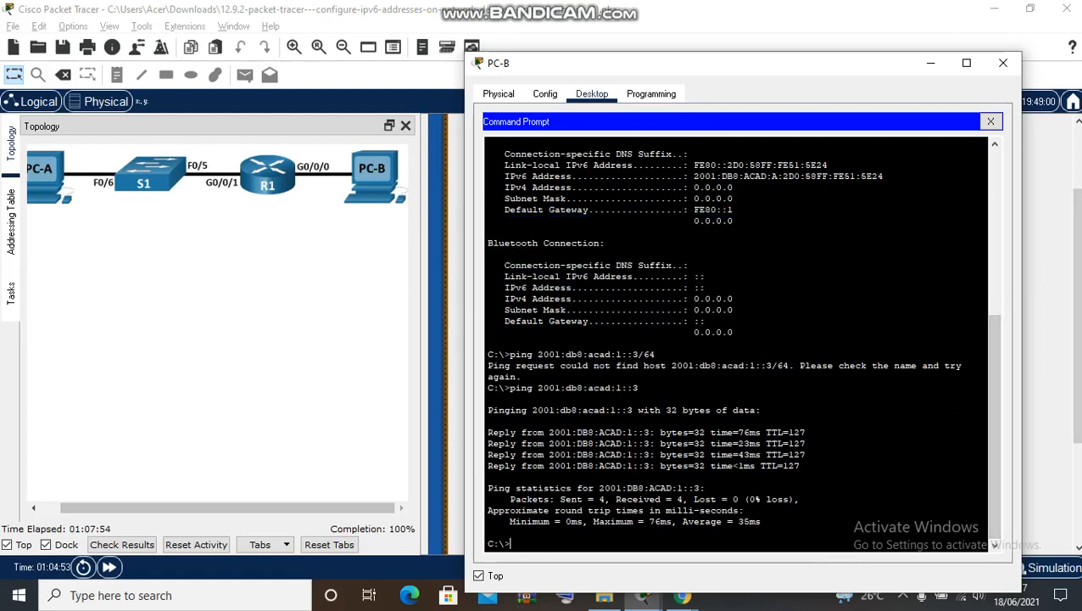
{"action": "type", "text": "ping fe80::1"}
{"action": "key", "text": "Return"}
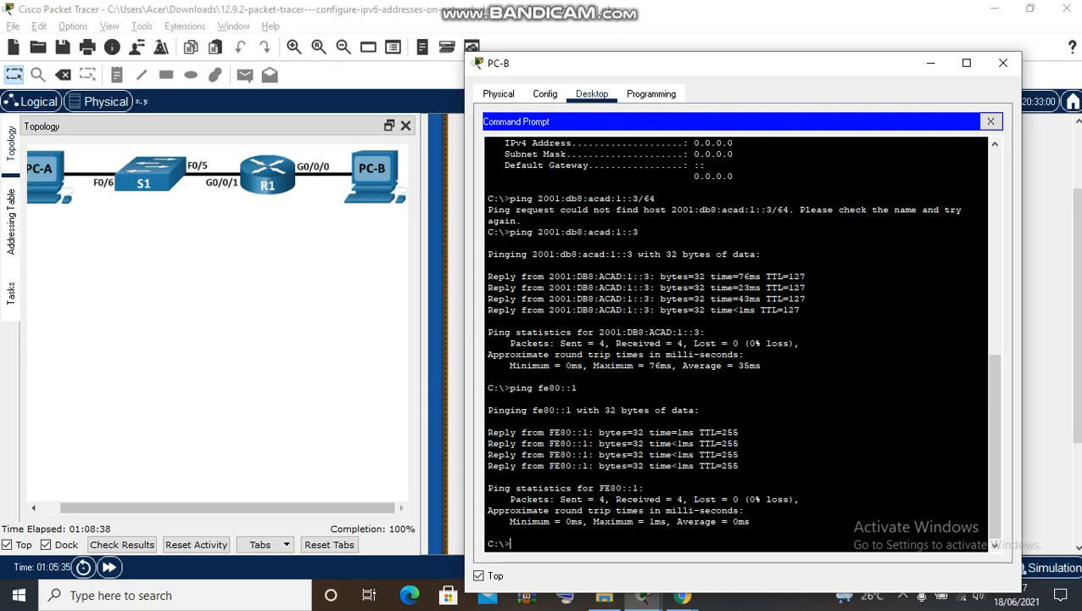
- Read through the Tasks instructions and scroll back up to the Objectives
{"action": "left_click", "coordinate": [11, 294]}
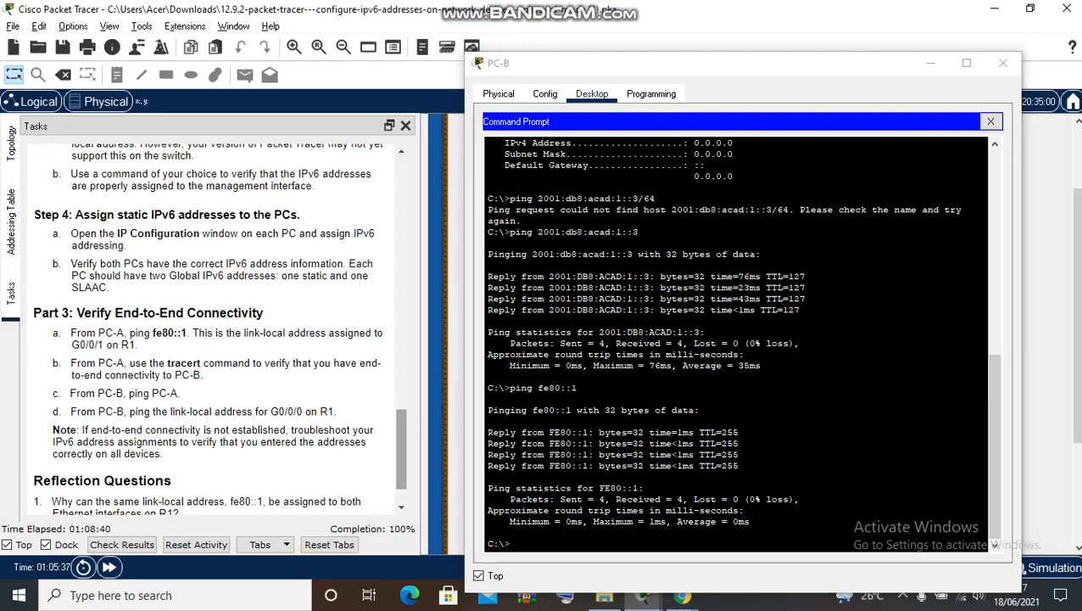
{"action": "left_click_drag", "start_coordinate": [401, 450], "coordinate": [401, 456]}
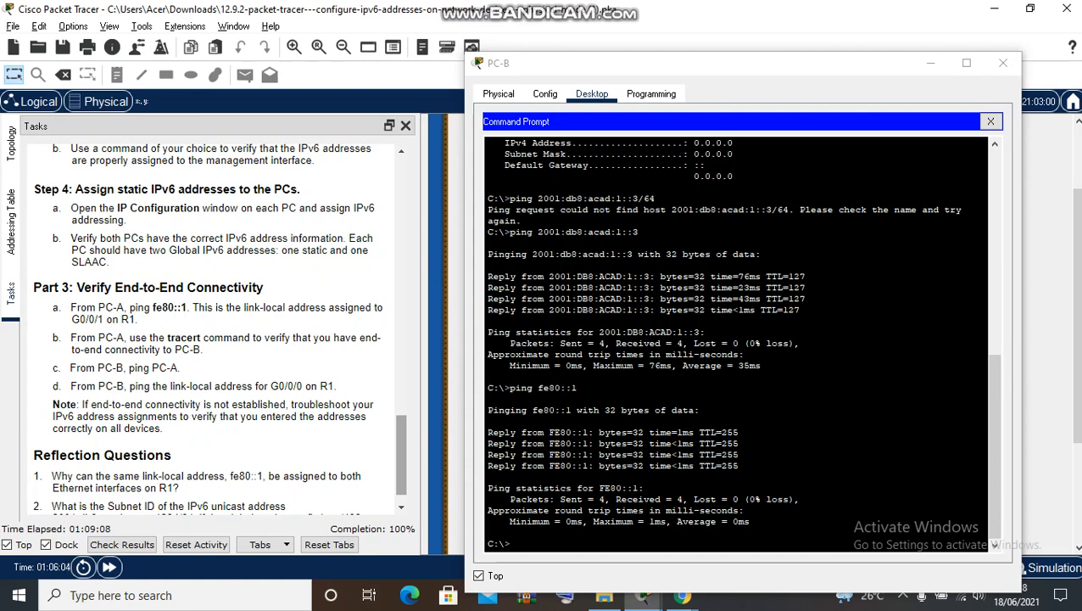
{"action": "scroll", "coordinate": [220, 325], "scroll_direction": "down", "scroll_amount": 1}
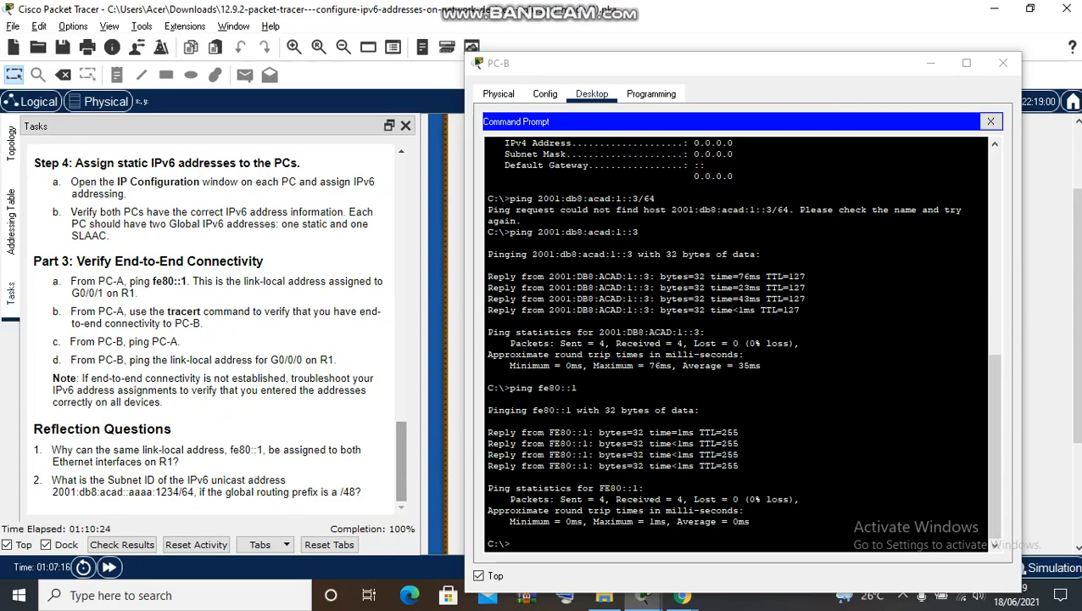
{"action": "left_click_drag", "start_coordinate": [401, 461], "coordinate": [401, 196]}
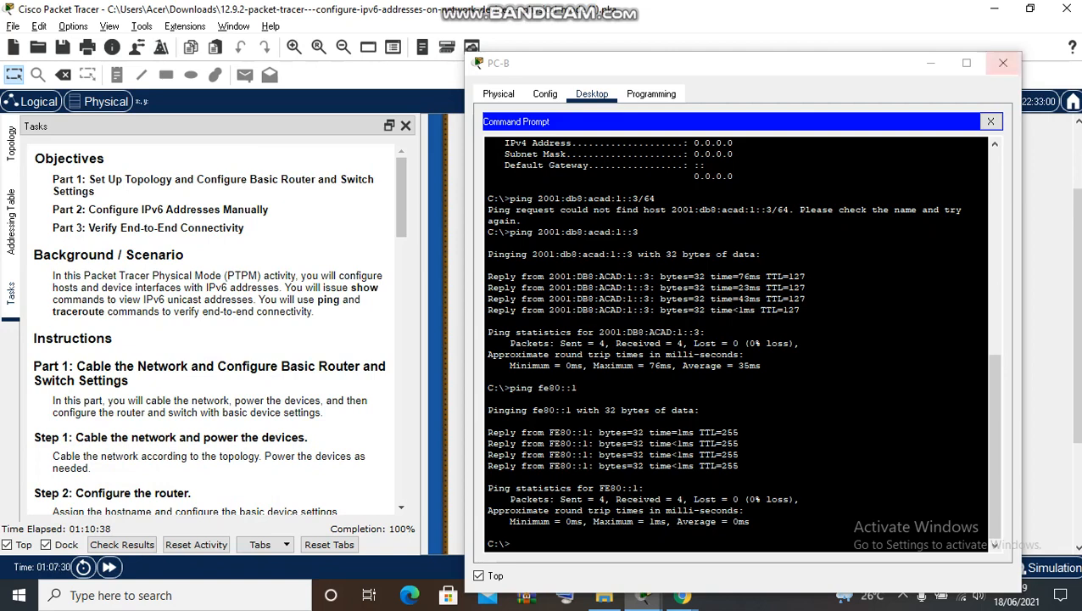
- Close PC-B, show the Topology diagram and scroll the Physical view up to the rack
{"action": "left_click", "coordinate": [1004, 63]}
{"action": "left_click", "coordinate": [11, 142]}
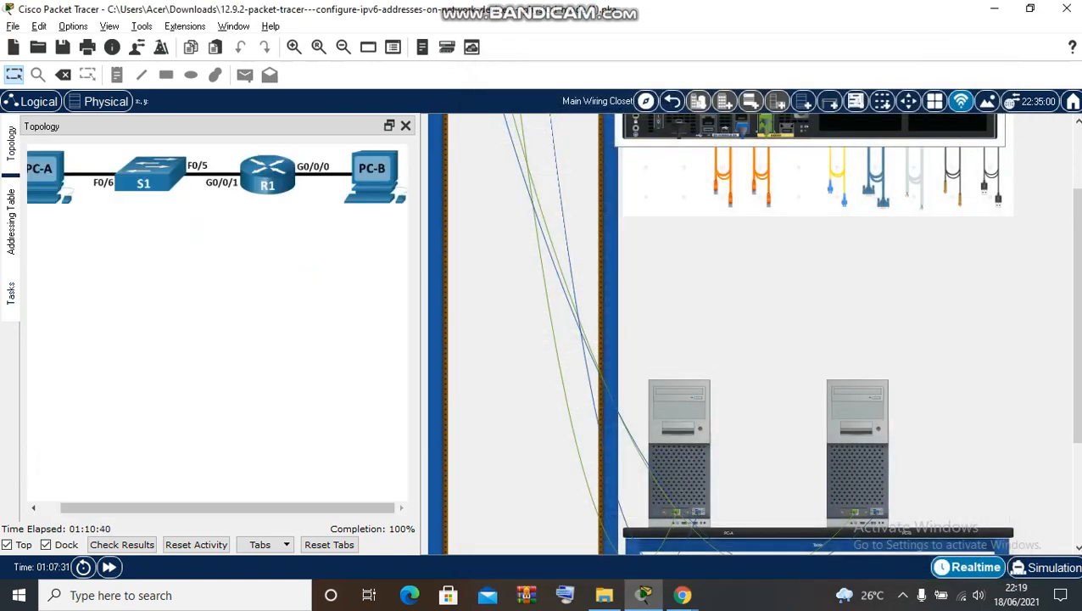
{"action": "left_click_drag", "start_coordinate": [1078, 310], "coordinate": [1077, 245]}
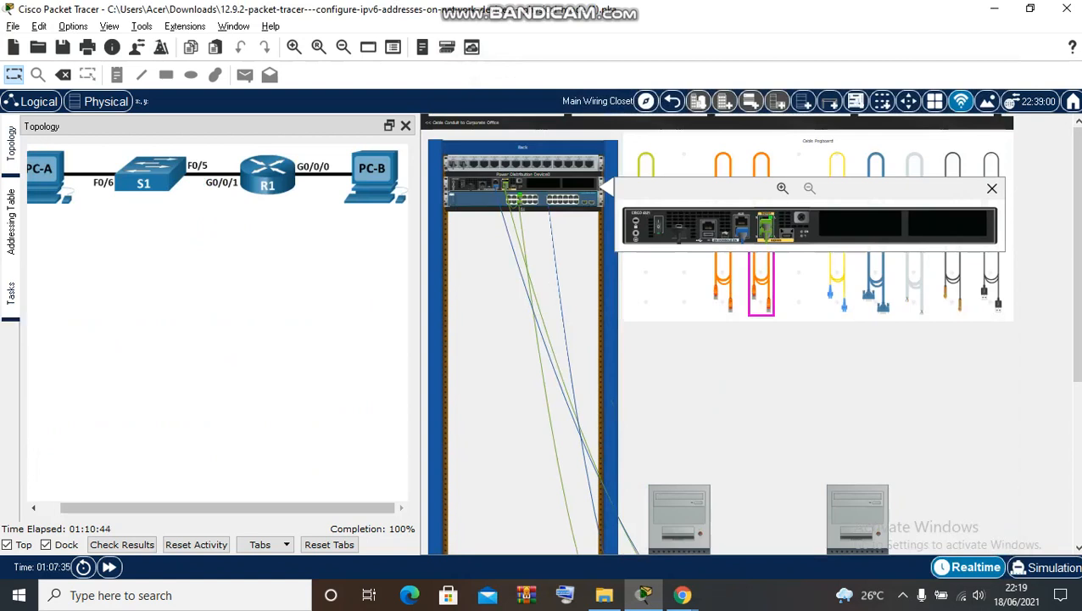